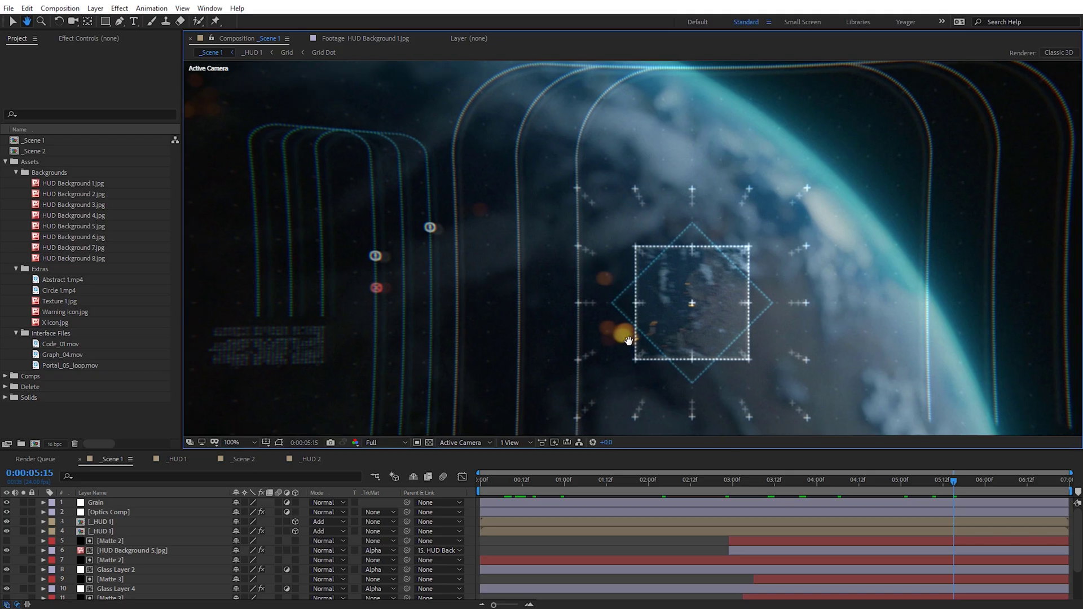
{"action": "left_click_drag", "start_coordinate": [625, 339], "coordinate": [525, 212]}
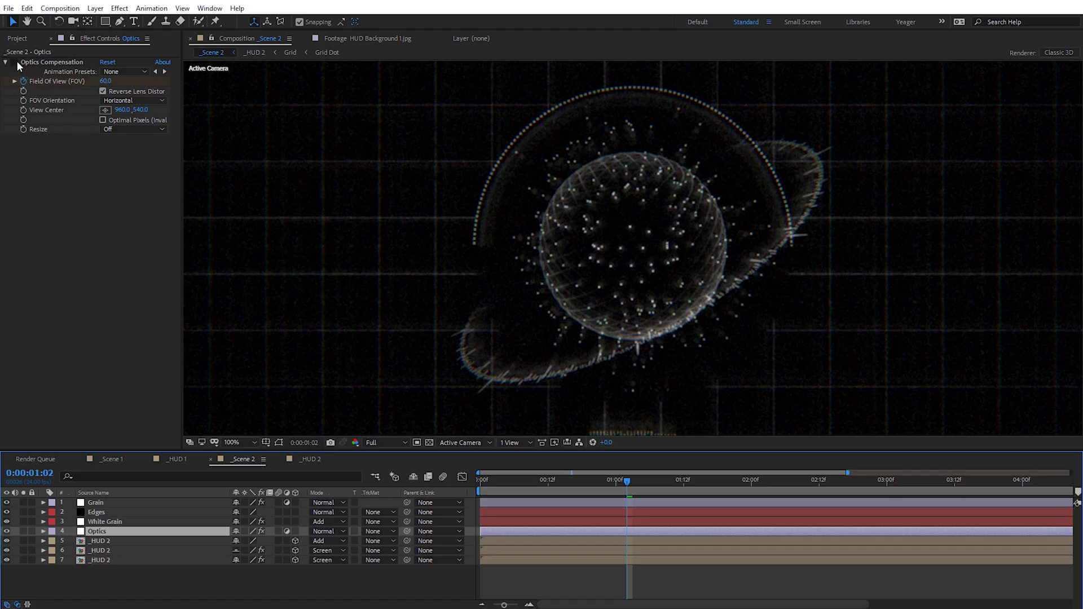
- Enable the Optics Compensation effect on the Optics layer of _Scene 2, and select the Grain layer
{"action": "left_click", "coordinate": [15, 62]}
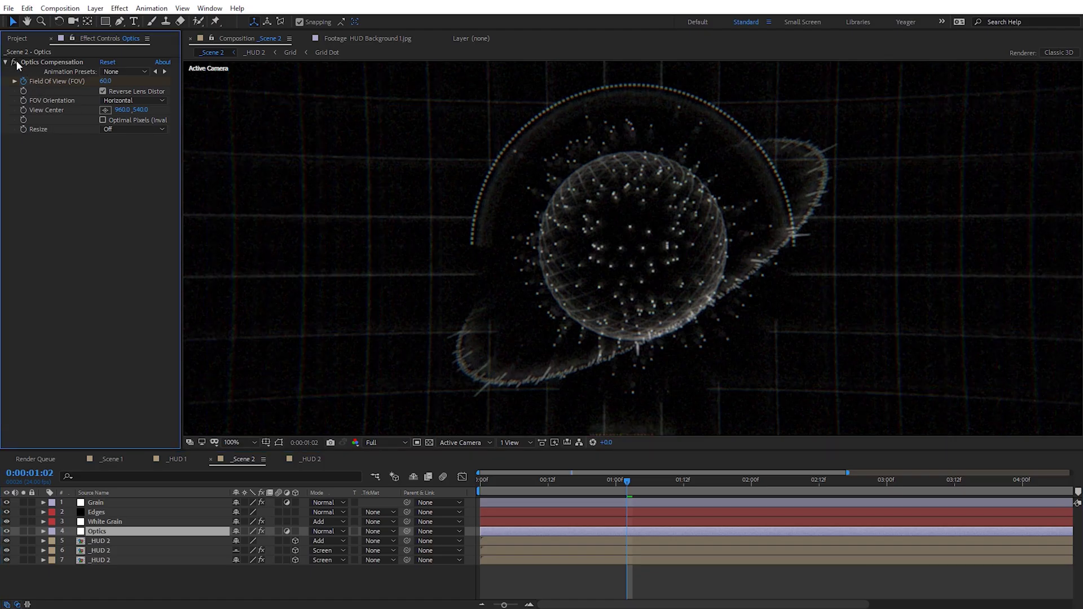
{"action": "left_click", "coordinate": [96, 502]}
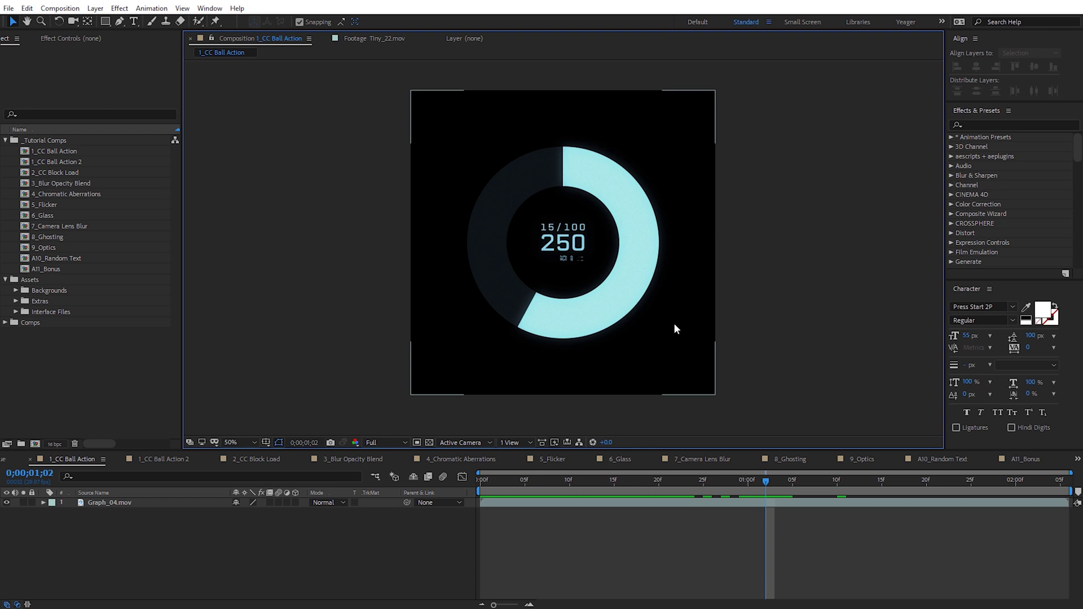
- Check the composition's background transparency and add a comp-sized black solid beneath the Graph_04.mov layer
{"action": "left_click", "coordinate": [430, 443]}
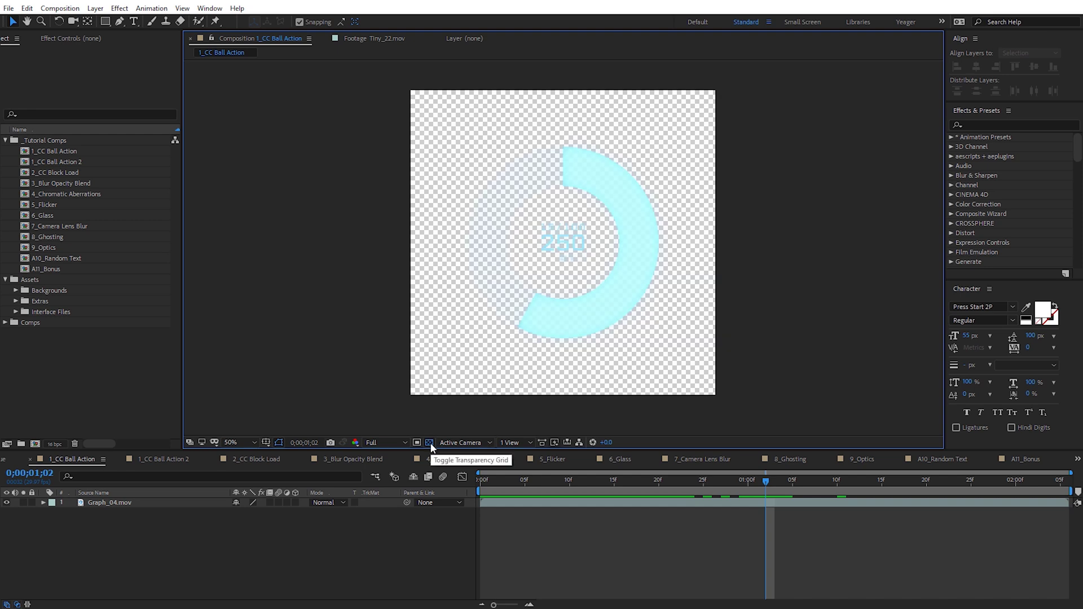
{"action": "left_click", "coordinate": [430, 443]}
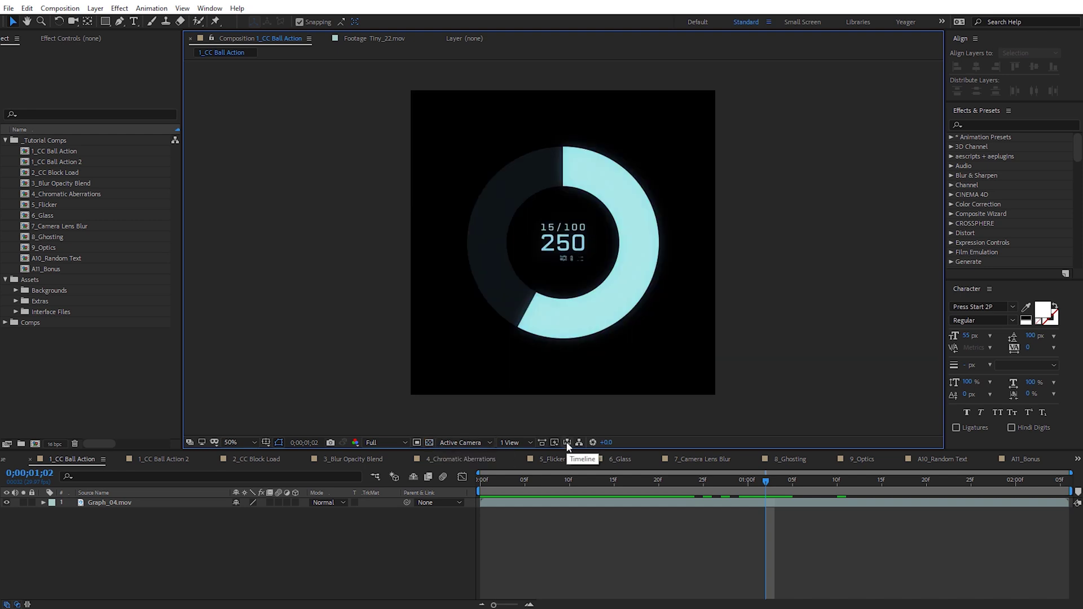
{"action": "right_click", "coordinate": [328, 315]}
{"action": "mouse_move", "coordinate": [385, 323]}
{"action": "left_click", "coordinate": [496, 350]}
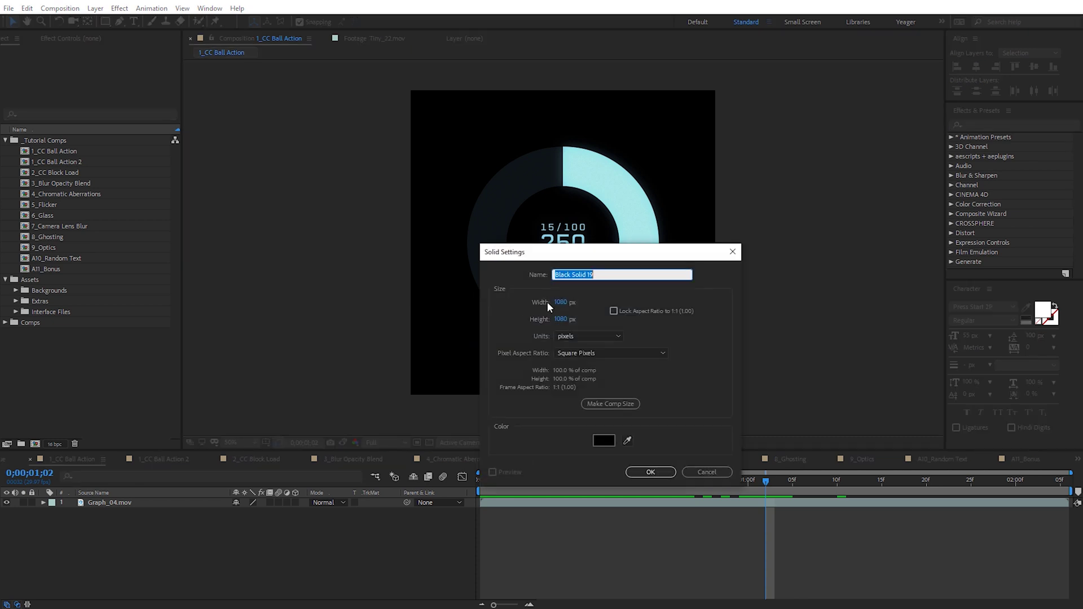
{"action": "left_click", "coordinate": [608, 401]}
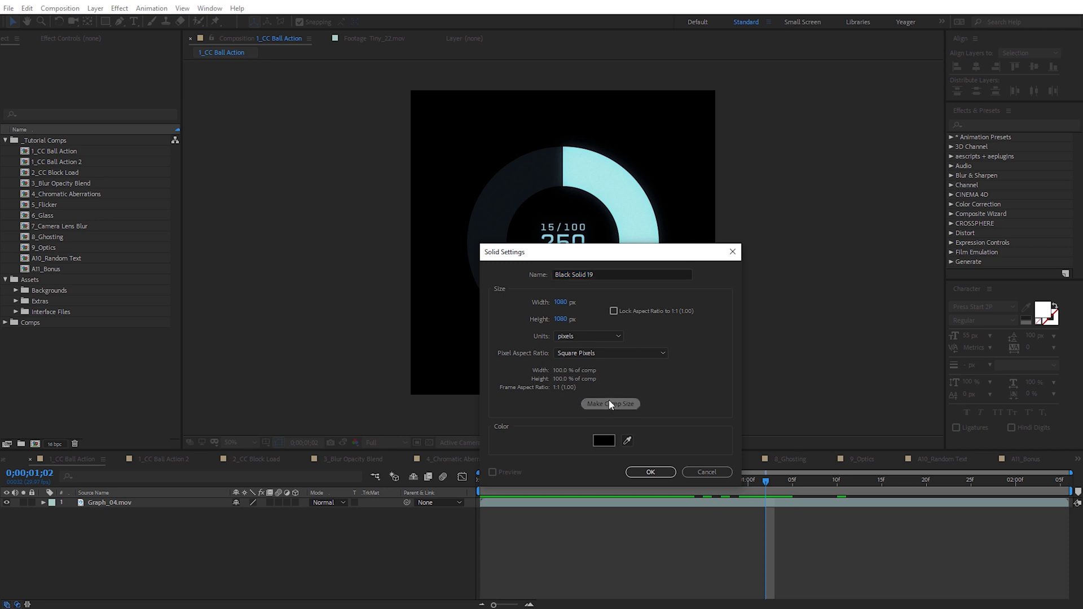
{"action": "left_click", "coordinate": [645, 469]}
{"action": "mouse_move", "coordinate": [125, 503]}
{"action": "left_mouse_down"}
{"action": "mouse_move", "coordinate": [129, 520]}
{"action": "mouse_move", "coordinate": [122, 513]}
{"action": "left_mouse_up"}
- Create an adjustment layer and place it above the Graph_04.mov layer
{"action": "right_click", "coordinate": [319, 311]}
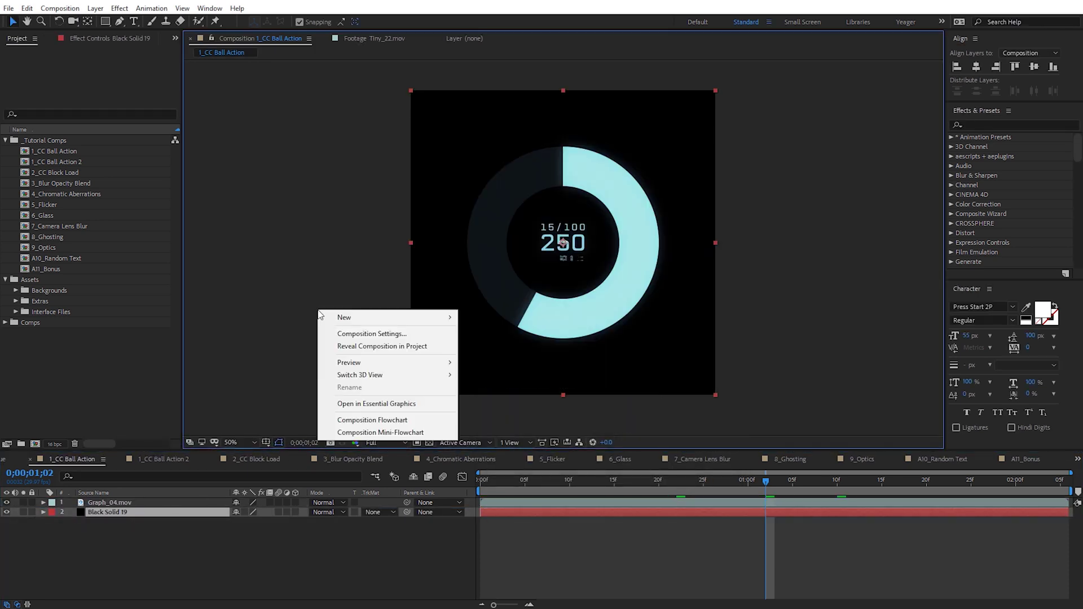
{"action": "mouse_move", "coordinate": [351, 318]}
{"action": "left_click", "coordinate": [512, 408]}
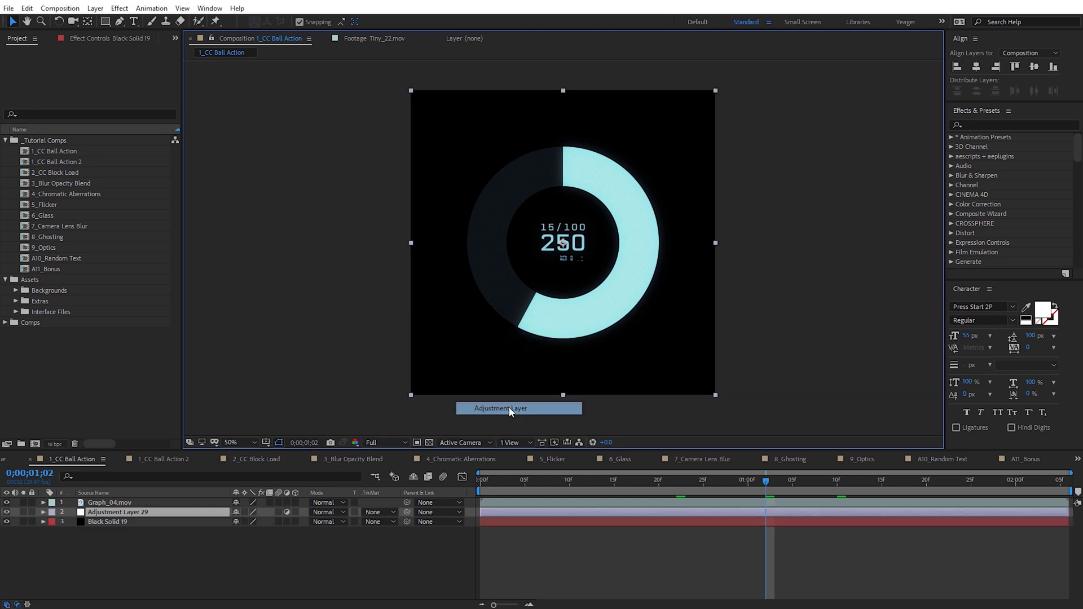
{"action": "left_click_drag", "start_coordinate": [130, 513], "coordinate": [133, 499]}
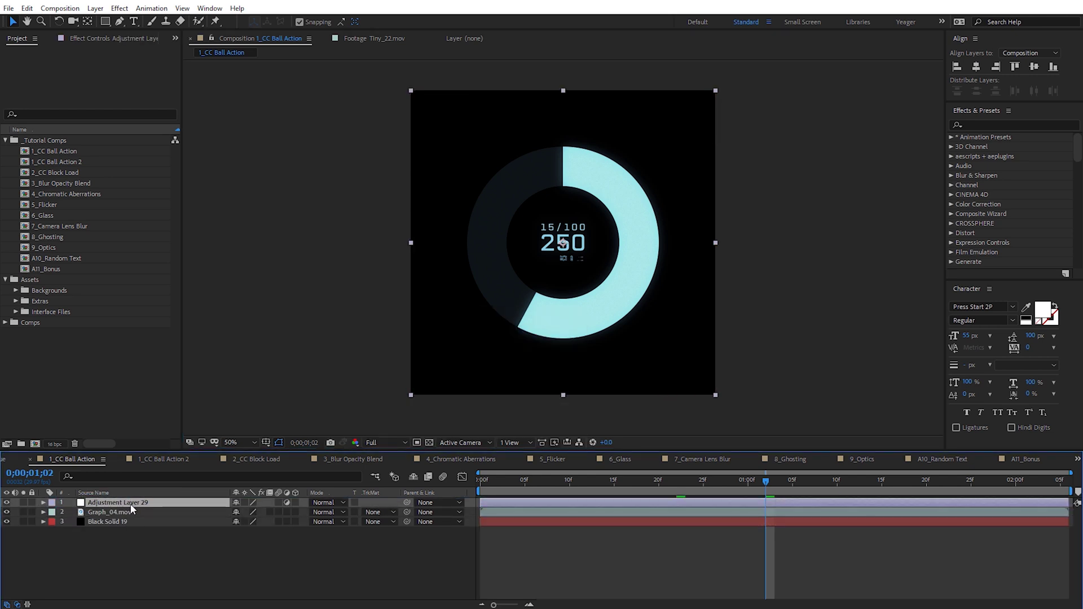
- Apply the CC Ball Action effect to the adjustment layer
{"action": "left_click", "coordinate": [119, 8]}
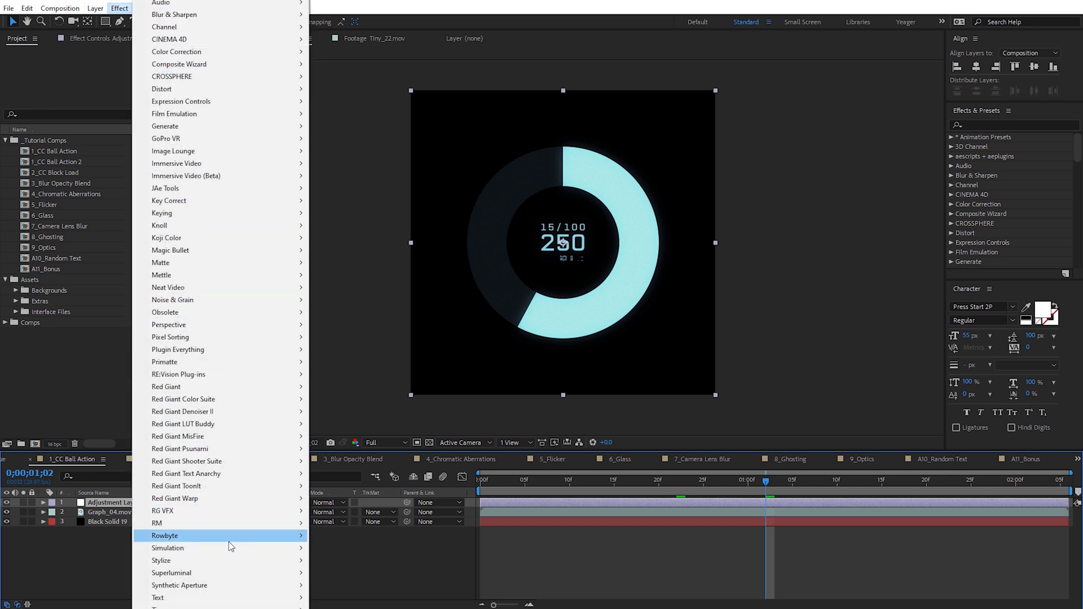
{"action": "mouse_move", "coordinate": [249, 547]}
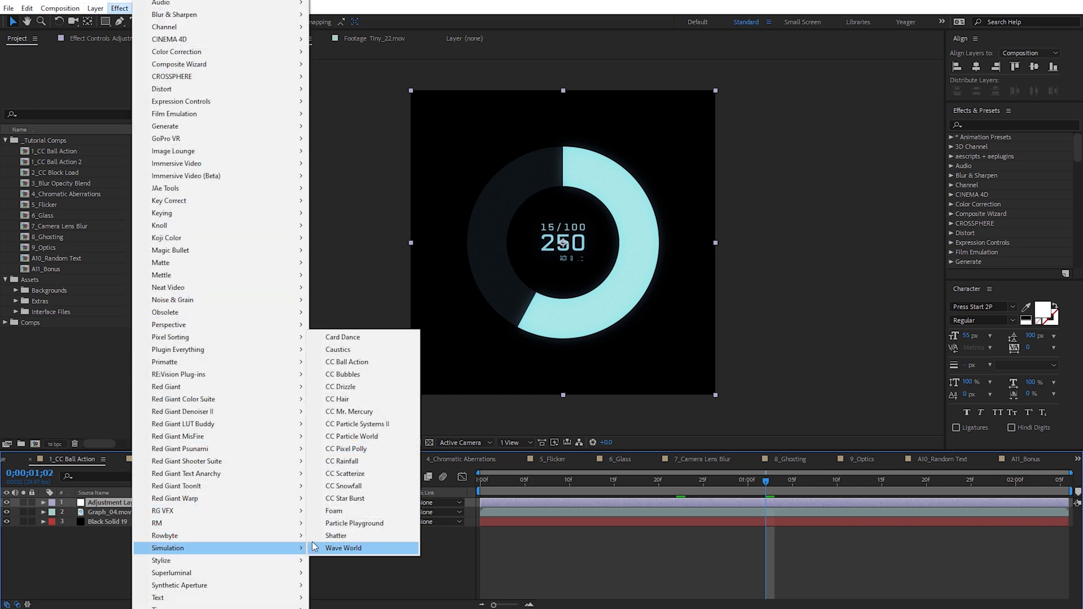
{"action": "left_click", "coordinate": [383, 364]}
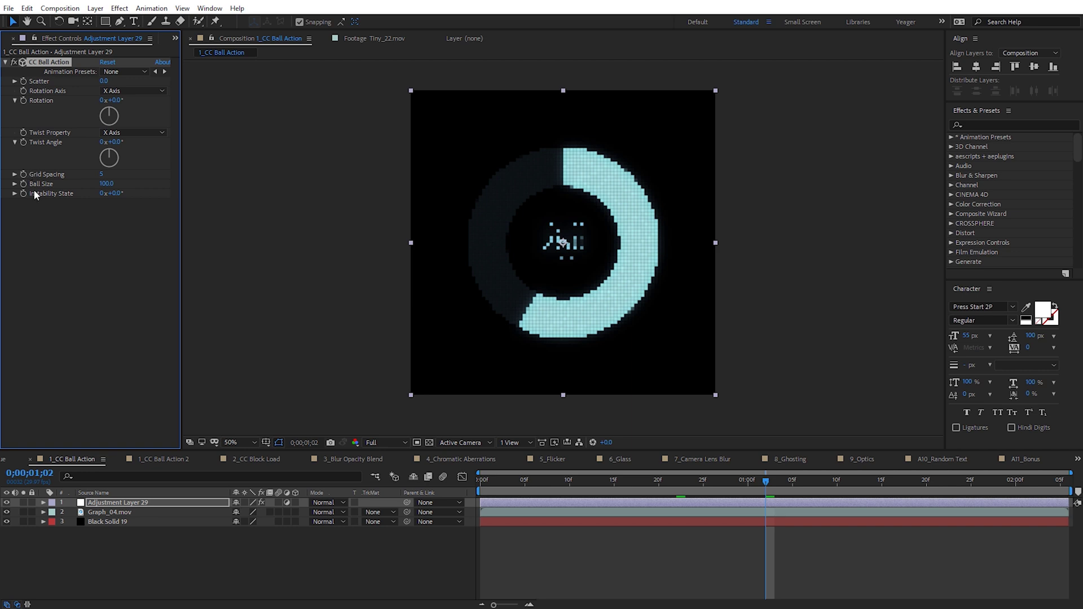
- Lower CC Ball Action's Grid Spacing to 0 and its Ball Size to 50 on the adjustment layer
{"action": "left_click_drag", "start_coordinate": [102, 174], "coordinate": [100, 175]}
{"action": "key", "text": "slash"}
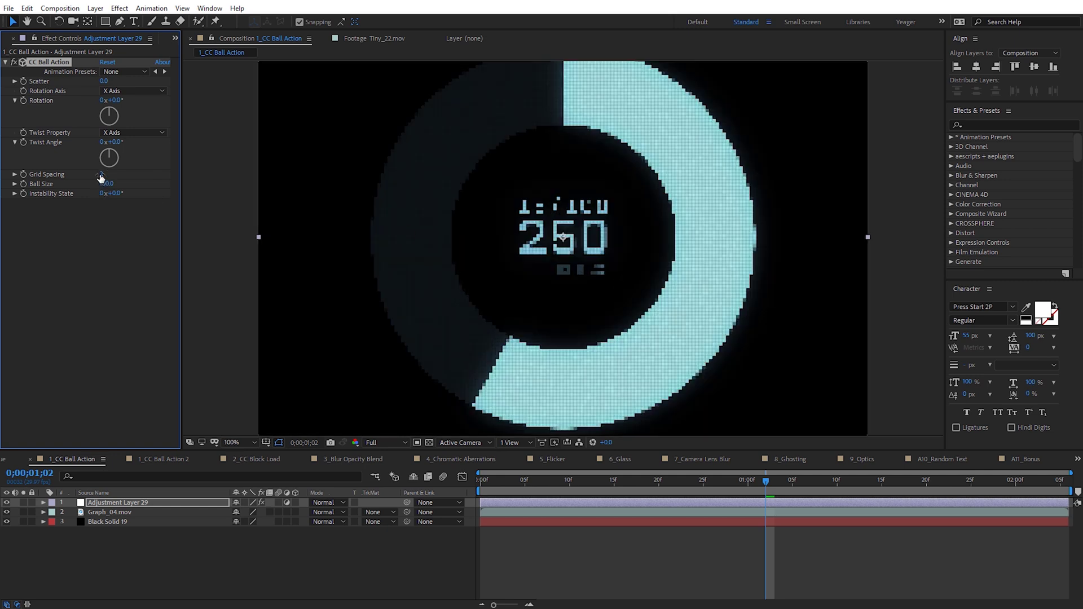
{"action": "left_click_drag", "start_coordinate": [99, 175], "coordinate": [93, 175]}
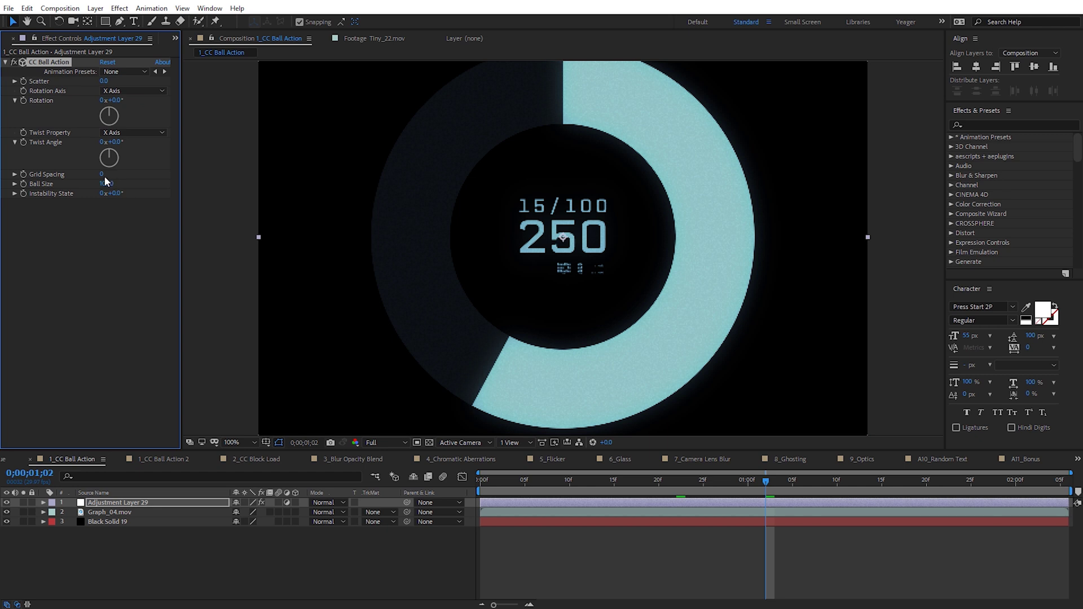
{"action": "key", "text": "period"}
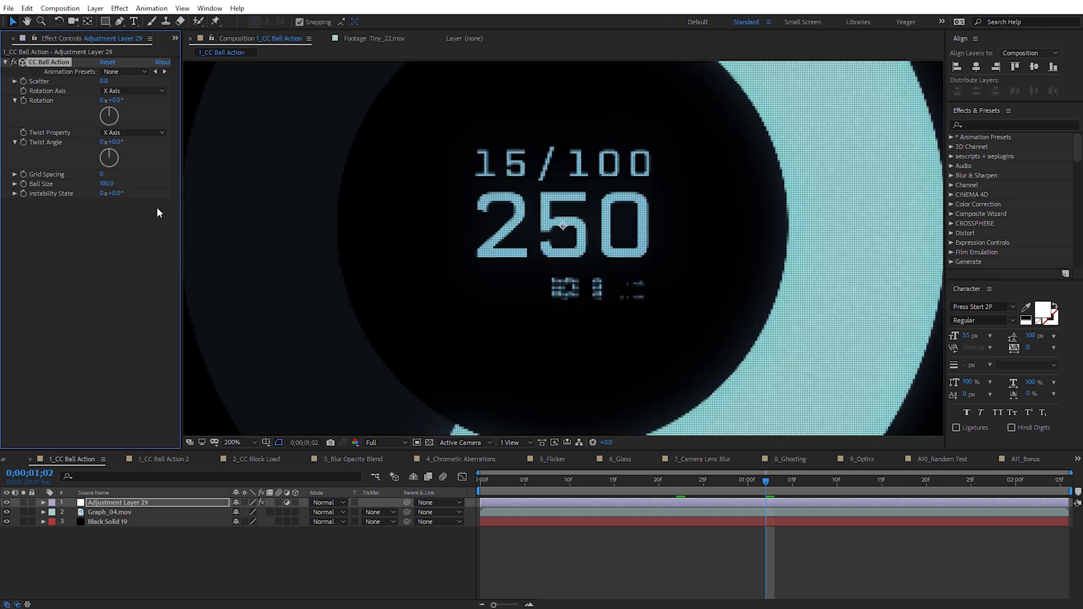
{"action": "left_click_drag", "start_coordinate": [98, 187], "coordinate": [77, 188]}
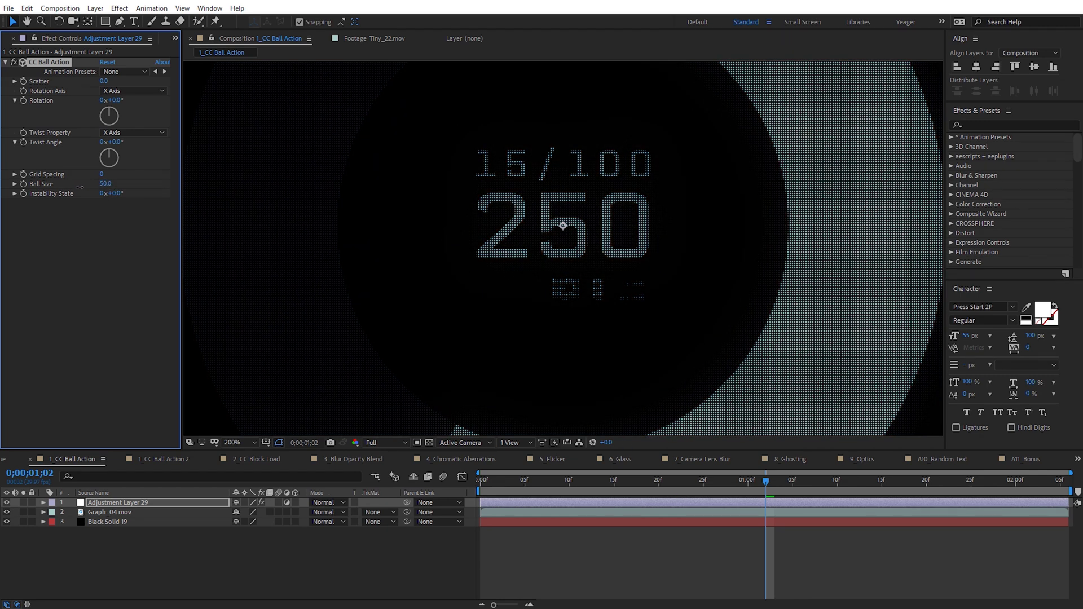
{"action": "key", "text": "comma"}
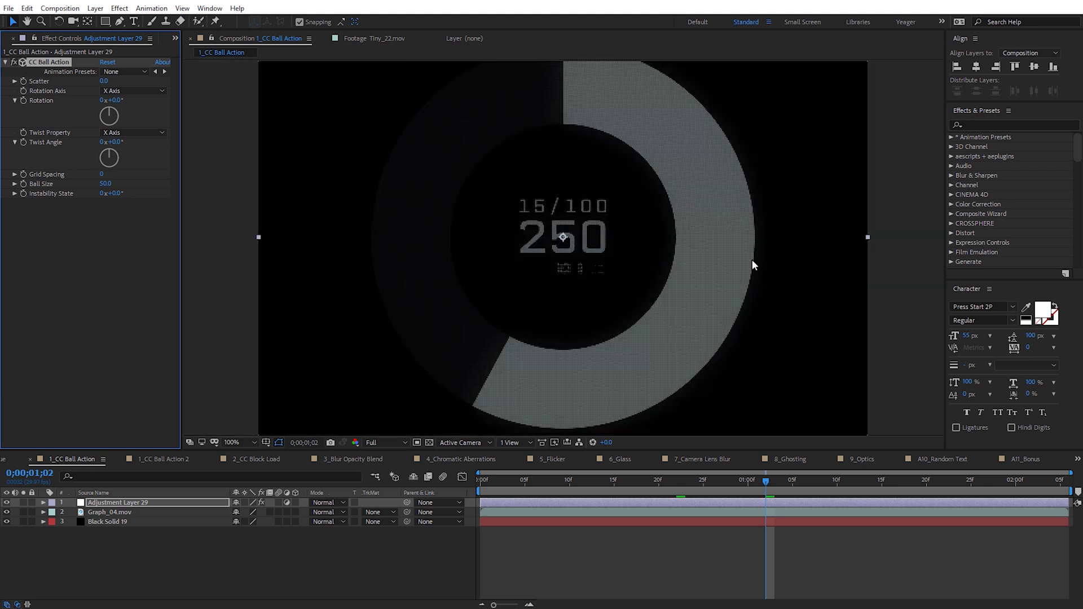
- Set CC Ball Action's Grid Spacing to 1 and compare the graph with the effect off and on
{"action": "left_click", "coordinate": [100, 174]}
{"action": "type", "text": "1"}
{"action": "key", "text": "Return"}
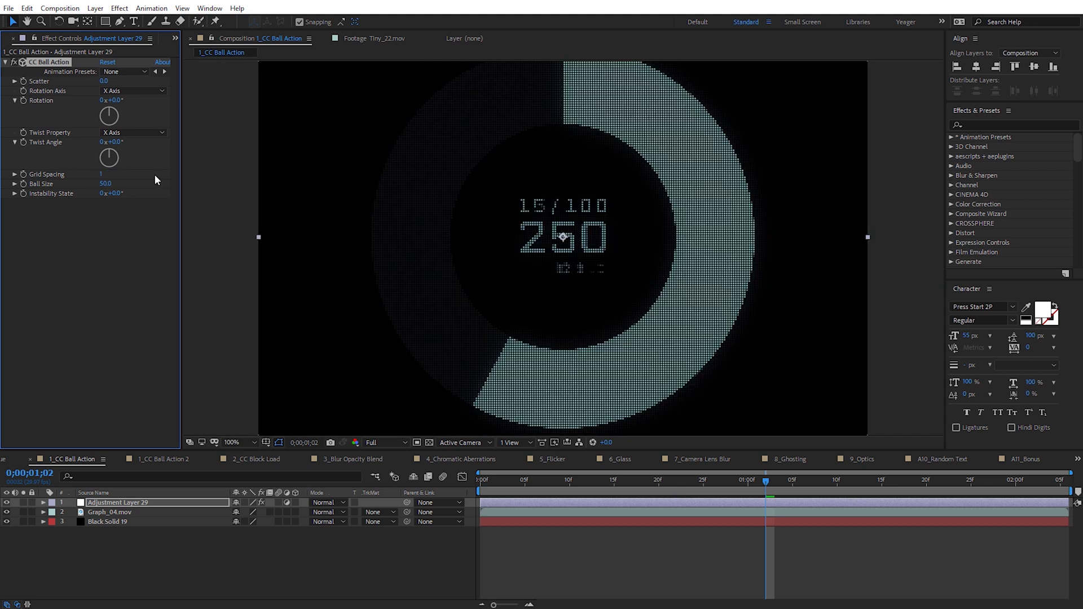
{"action": "left_click_drag", "start_coordinate": [637, 148], "coordinate": [619, 193]}
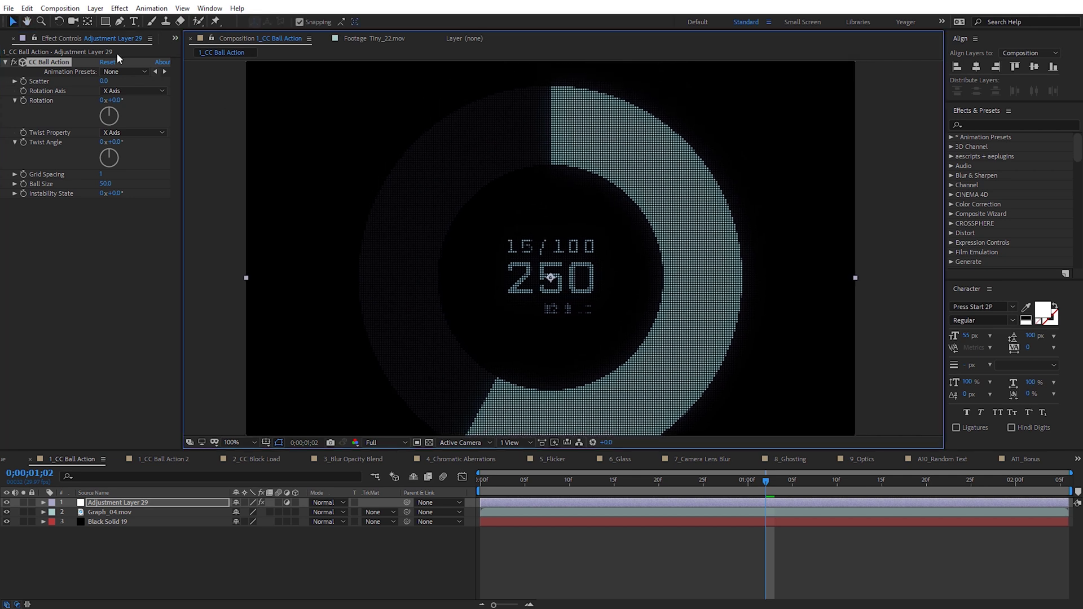
{"action": "left_click", "coordinate": [15, 62]}
{"action": "left_click", "coordinate": [15, 63]}
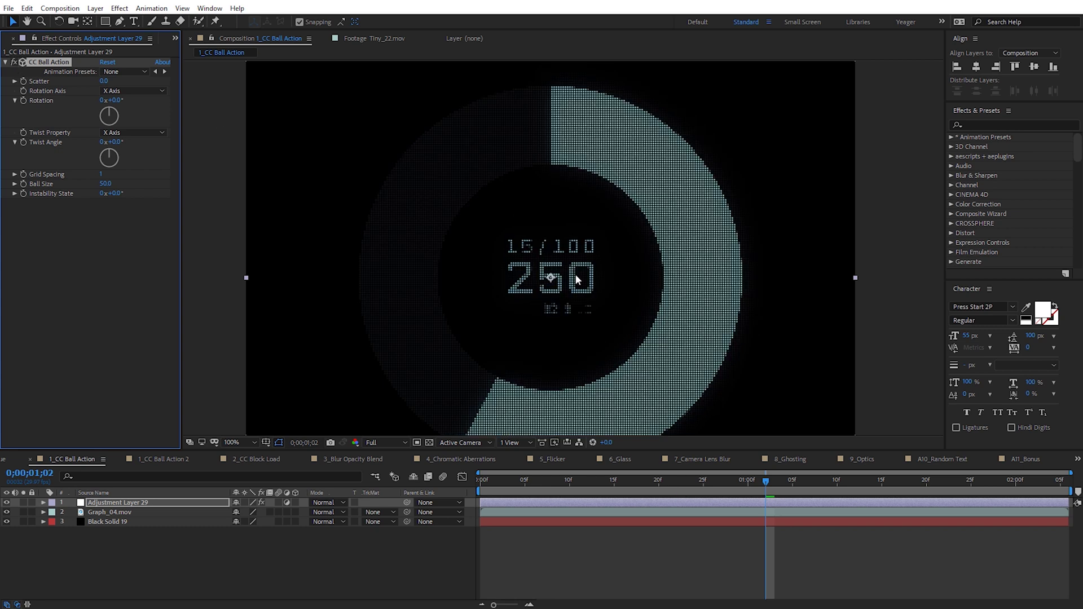
- Place the 1_CC Ball Action comp above HUD Background 2.jpg in 1_CC Ball Action 2, using the Add blending mode
{"action": "left_click", "coordinate": [178, 462]}
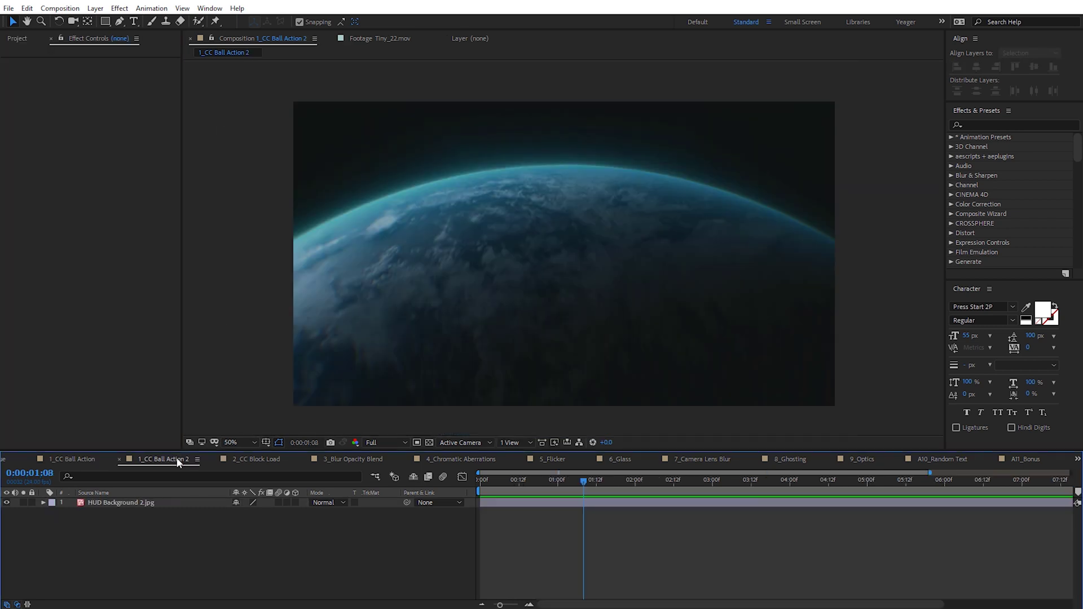
{"action": "left_click", "coordinate": [16, 43]}
{"action": "left_click_drag", "start_coordinate": [59, 149], "coordinate": [149, 505]}
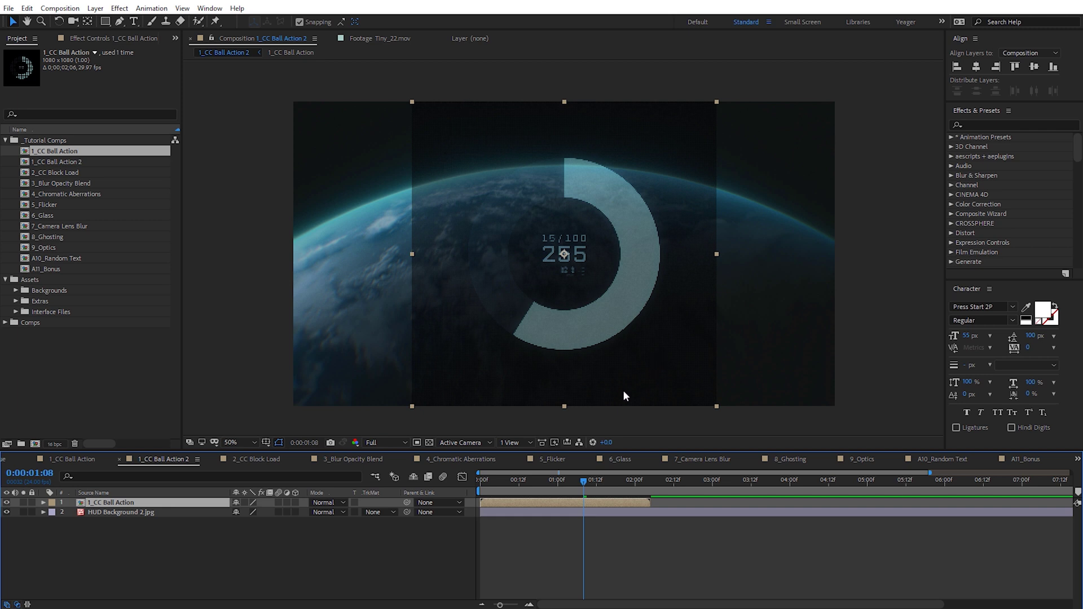
{"action": "left_click", "coordinate": [339, 501]}
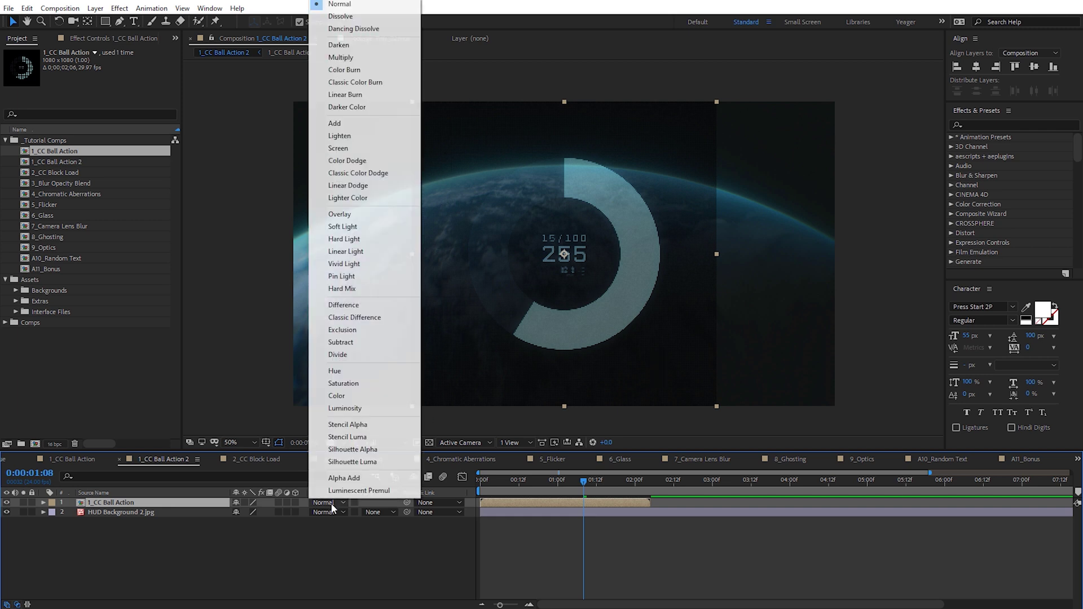
{"action": "left_click", "coordinate": [361, 124]}
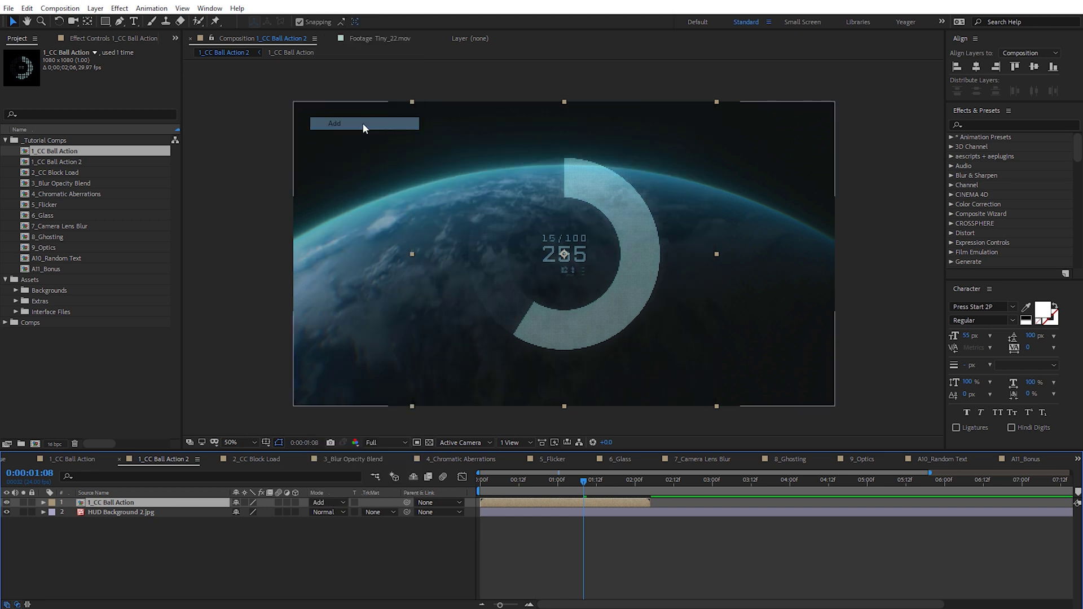
{"action": "left_click", "coordinate": [633, 241]}
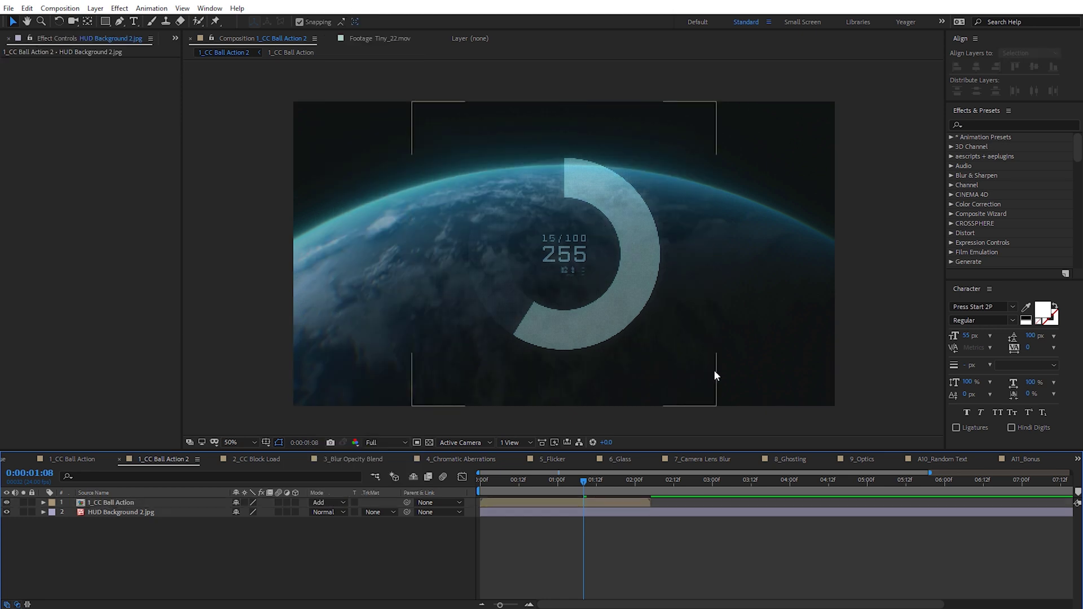
- Hide the 1_CC Ball Action layer and apply CC Ball Action to the HUD Background 2.jpg layer
{"action": "left_click", "coordinate": [6, 503]}
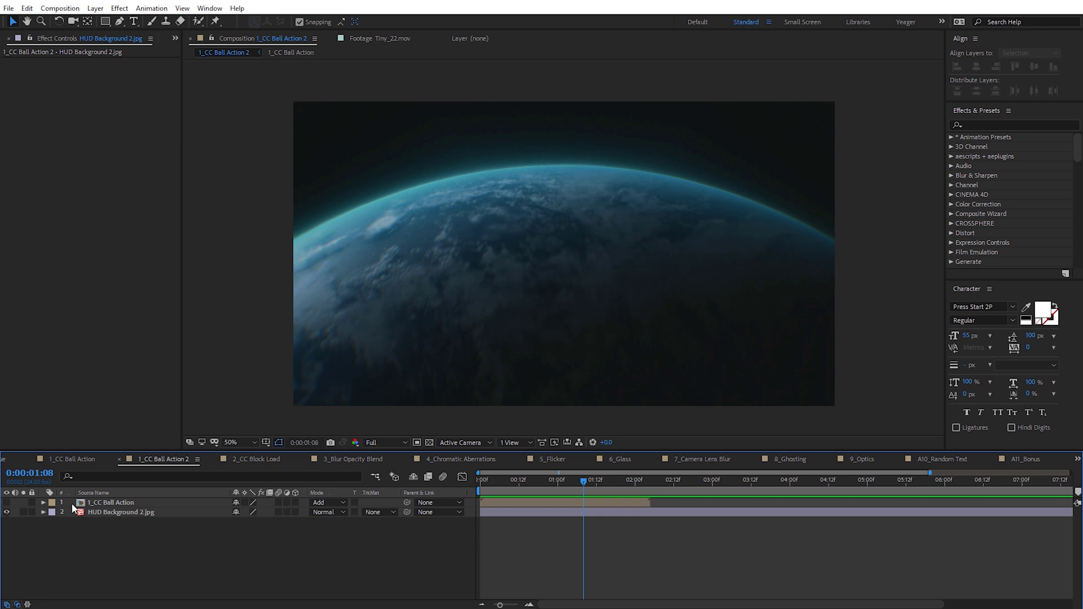
{"action": "left_click", "coordinate": [127, 512]}
{"action": "left_click", "coordinate": [119, 9]}
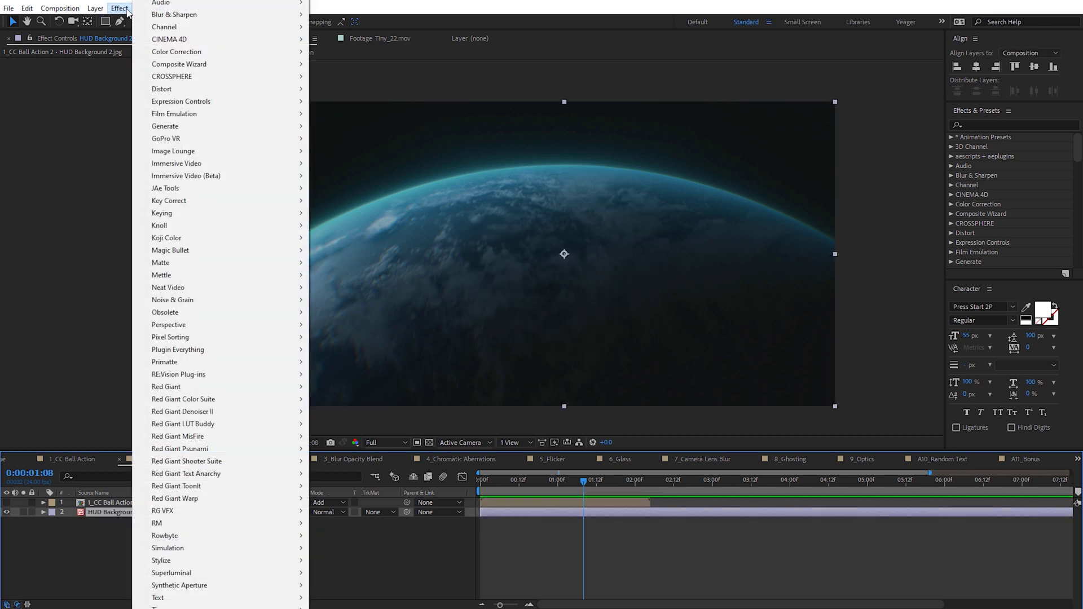
{"action": "mouse_move", "coordinate": [274, 550]}
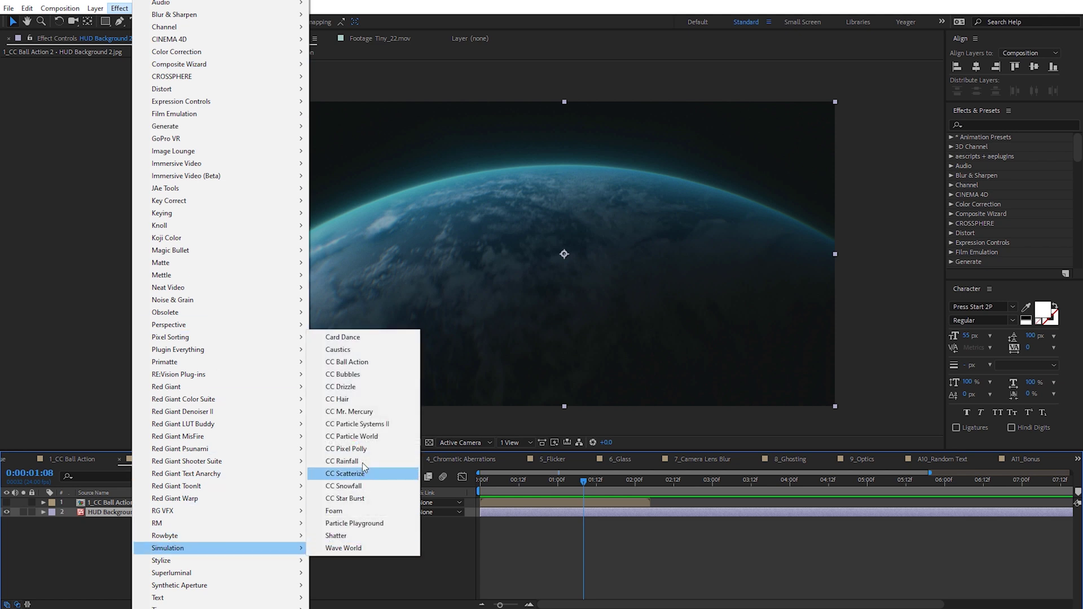
{"action": "left_click", "coordinate": [370, 359]}
- Reduce the CC Ball Action Ball Size on HUD Background 2.jpg to 44
{"action": "key", "text": "period"}
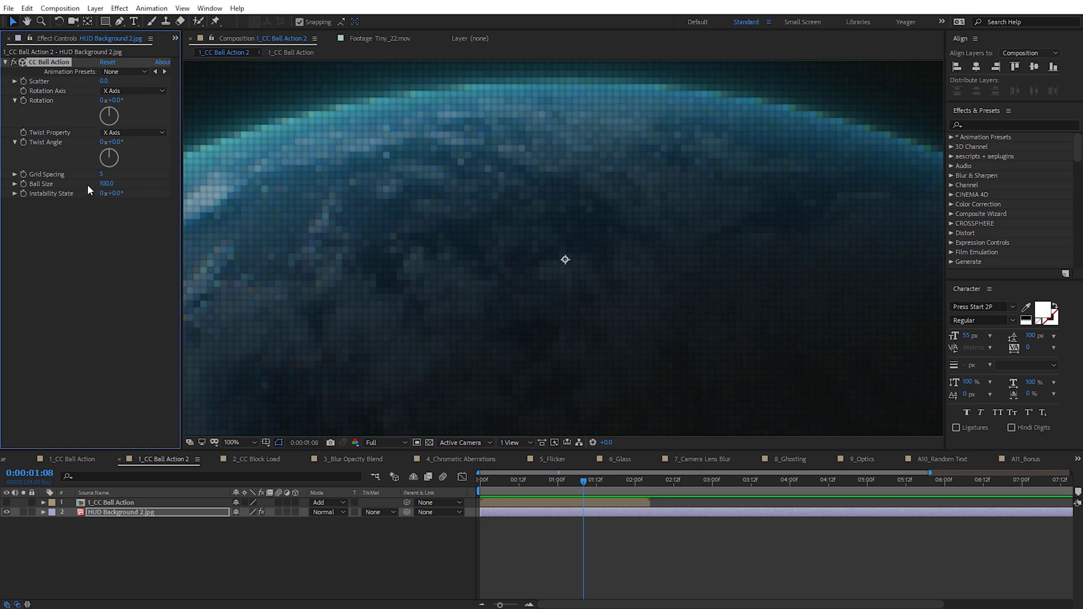
{"action": "left_click_drag", "start_coordinate": [105, 187], "coordinate": [76, 182]}
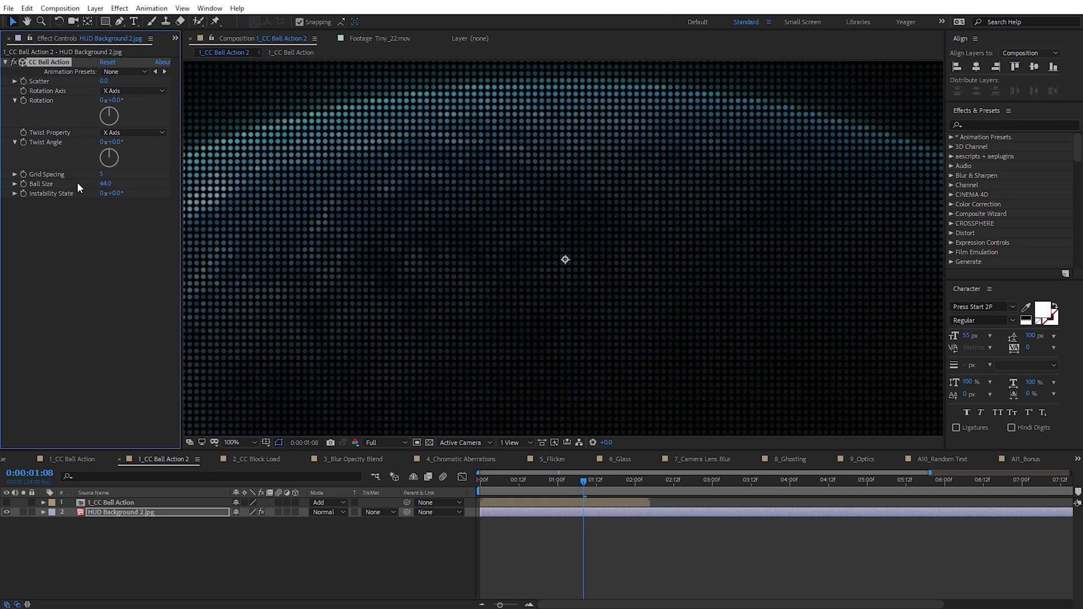
{"action": "key", "text": "comma"}
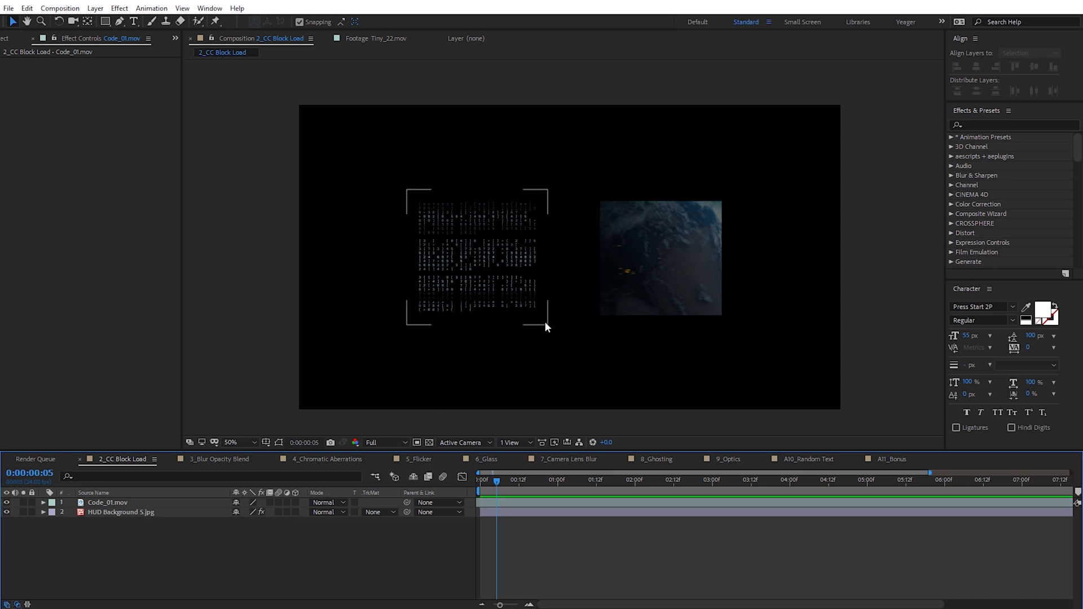
- Apply the CC Block Load effect to the Code_01.mov layer and turn off its Start Cleared option
{"action": "left_click", "coordinate": [110, 502]}
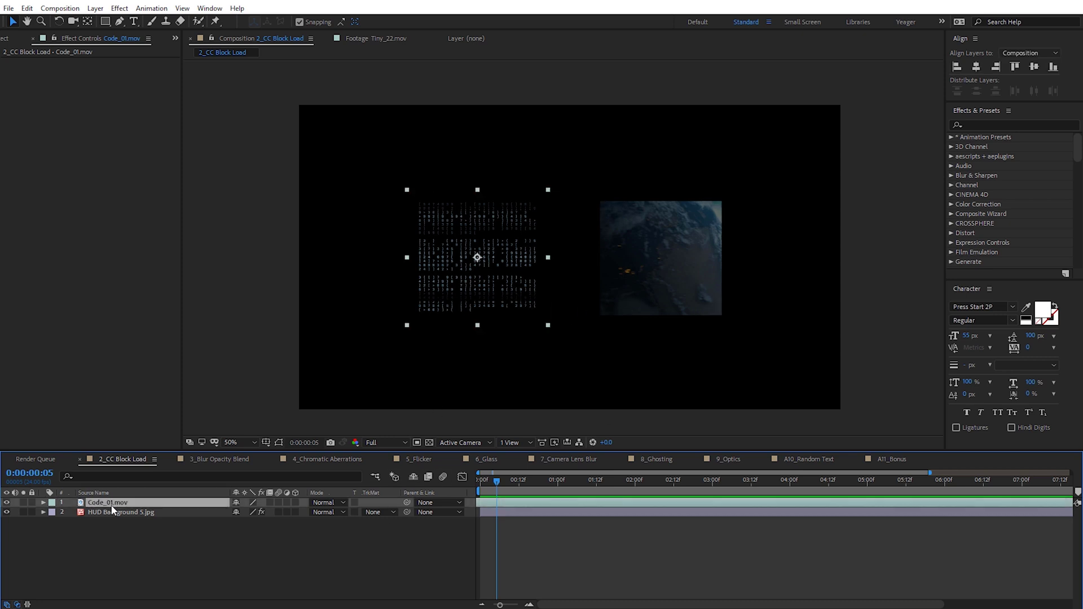
{"action": "left_click", "coordinate": [120, 9]}
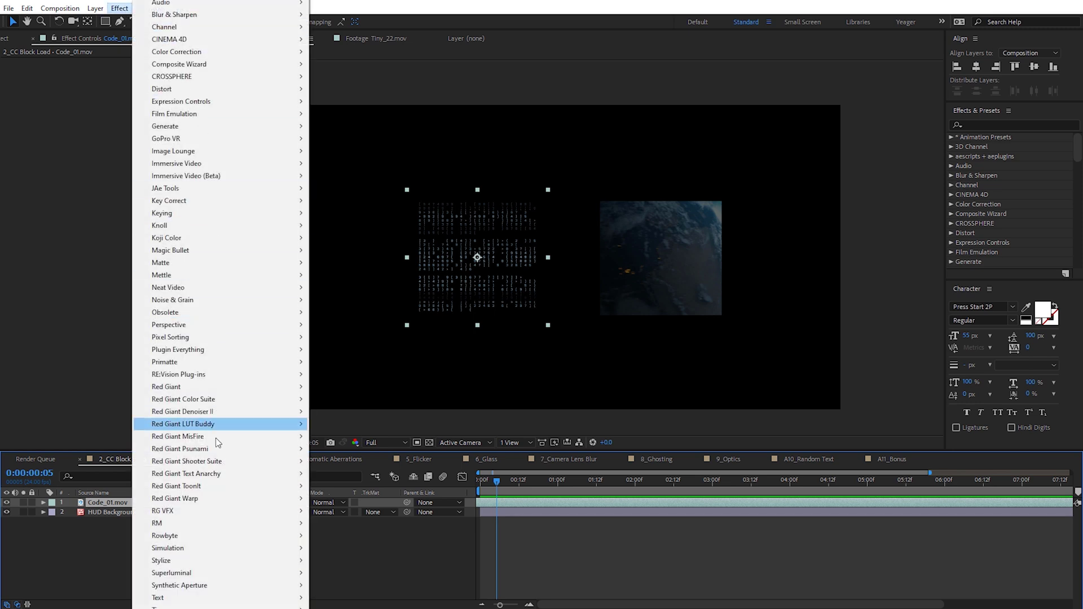
{"action": "mouse_move", "coordinate": [260, 561]}
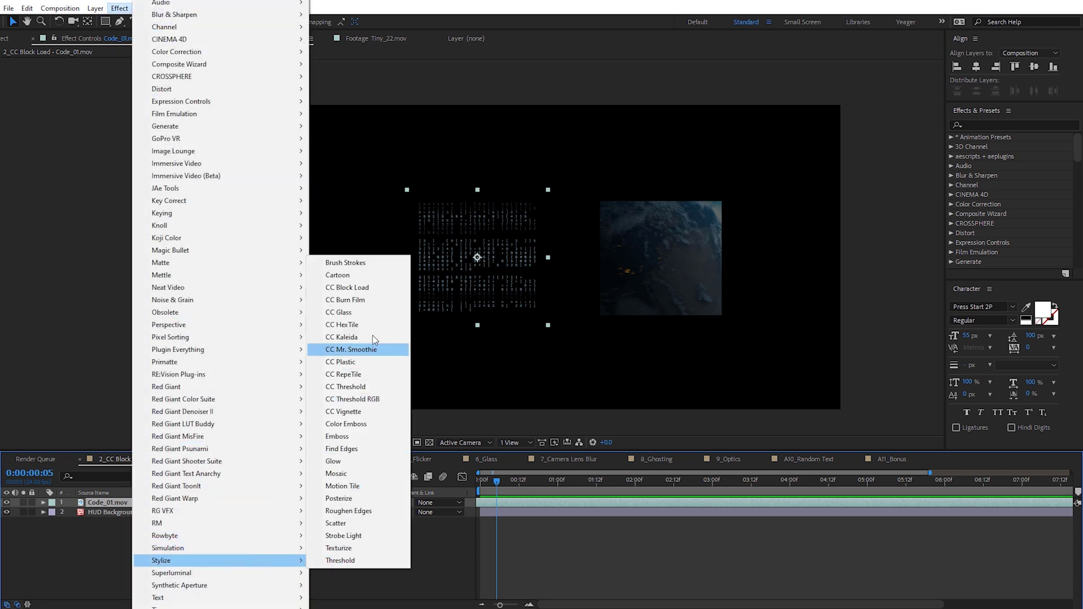
{"action": "left_click", "coordinate": [384, 289]}
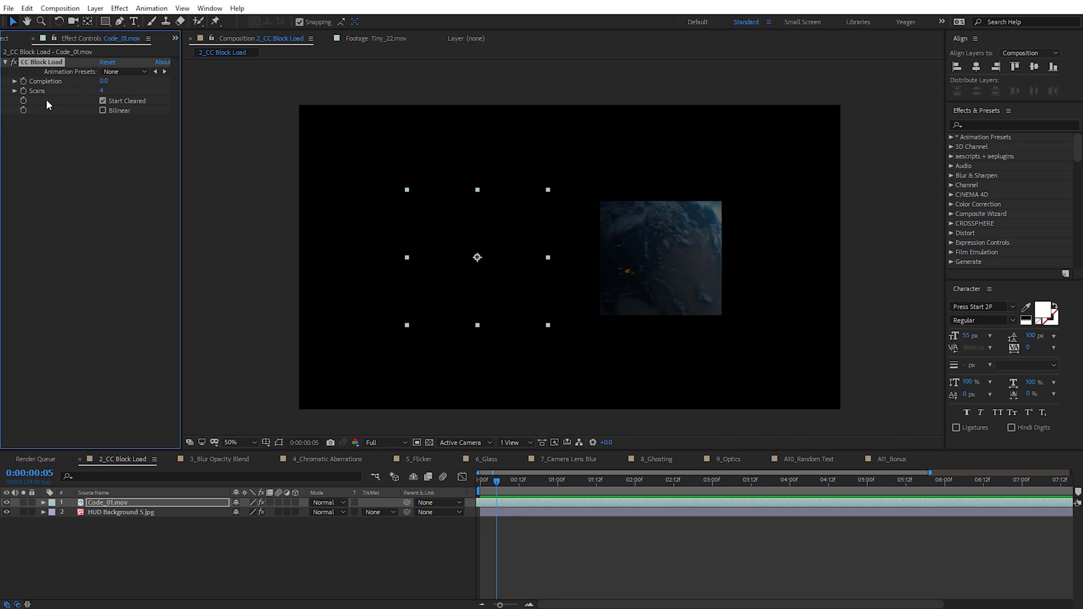
{"action": "left_click", "coordinate": [103, 101]}
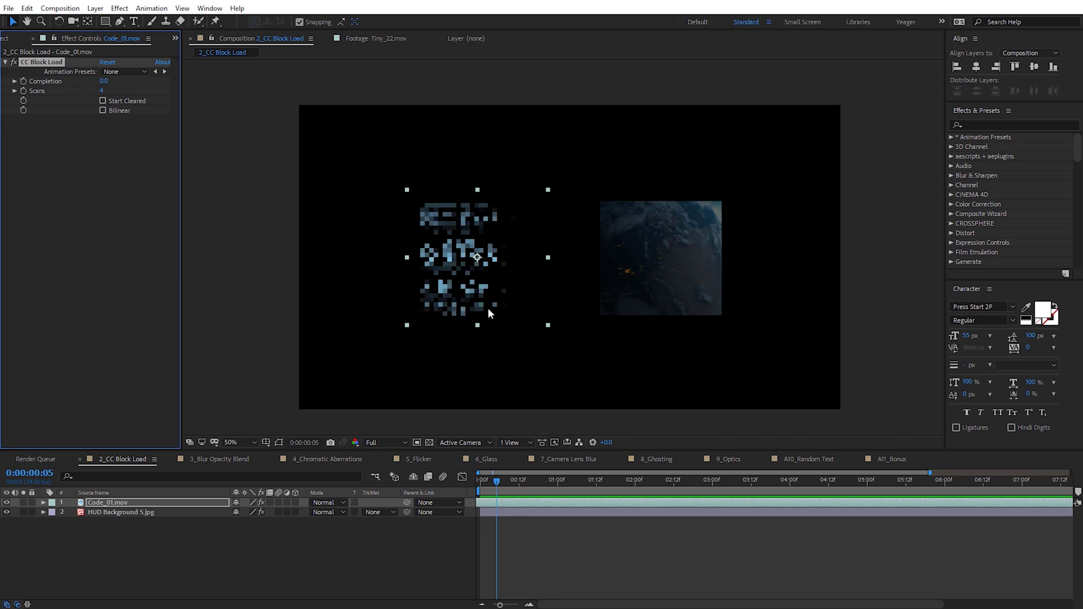
- Preview CC Block Load on Code_01.mov by raising Completion to 100 and returning it to 0, and adjust the Scans value
{"action": "key", "text": "period"}
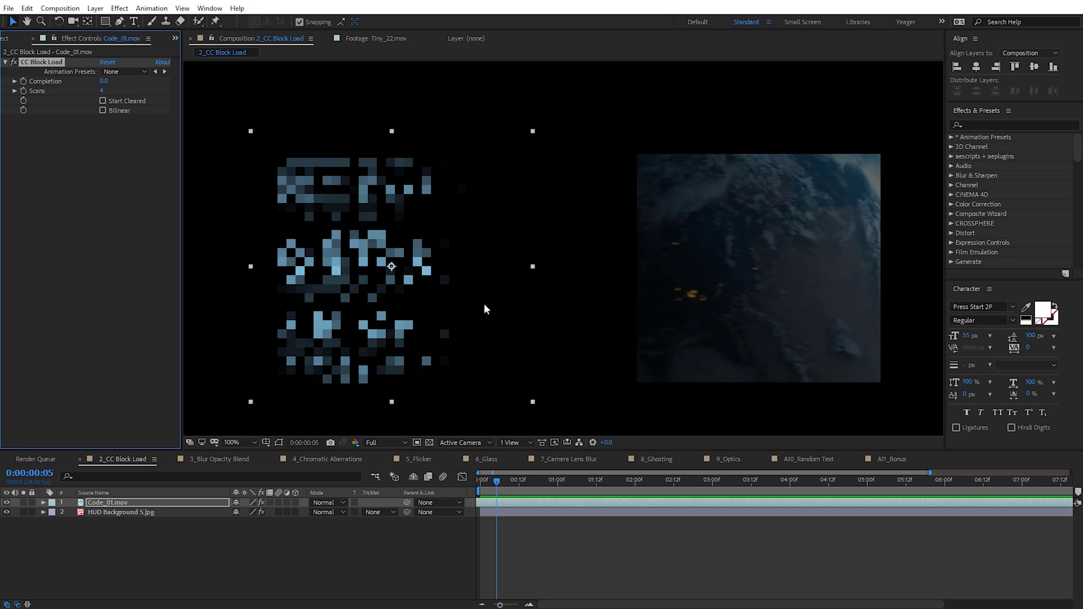
{"action": "left_click_drag", "start_coordinate": [485, 309], "coordinate": [524, 289]}
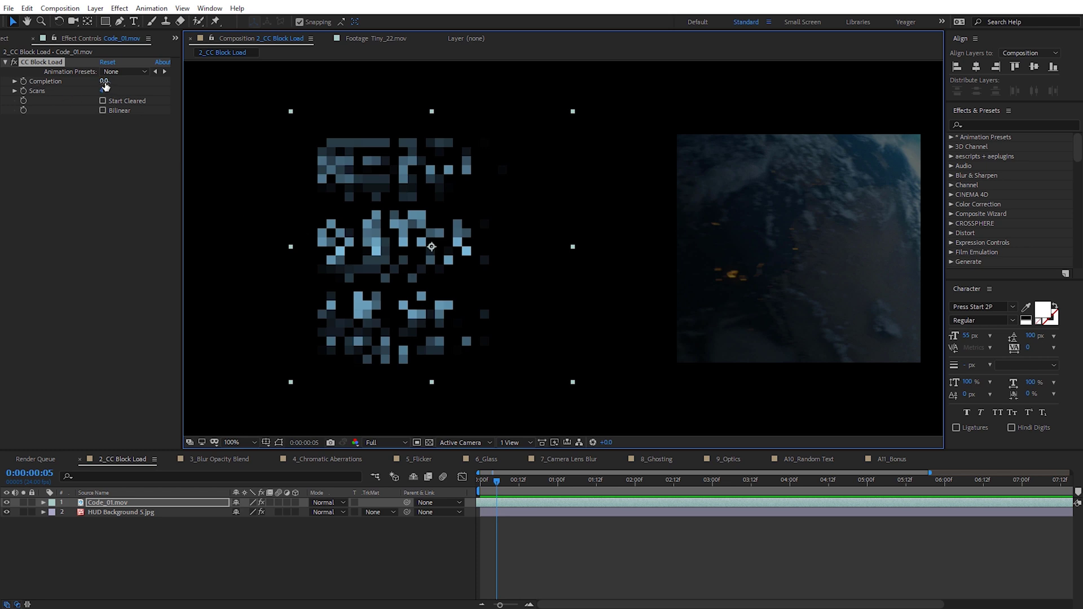
{"action": "left_click_drag", "start_coordinate": [103, 81], "coordinate": [222, 106]}
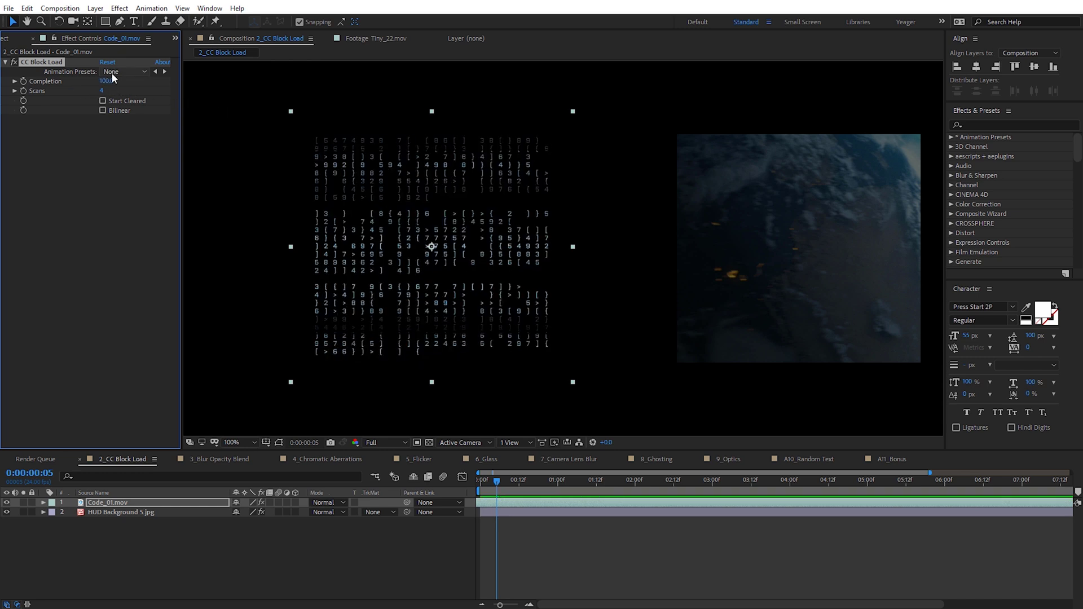
{"action": "left_click_drag", "start_coordinate": [105, 81], "coordinate": [38, 83]}
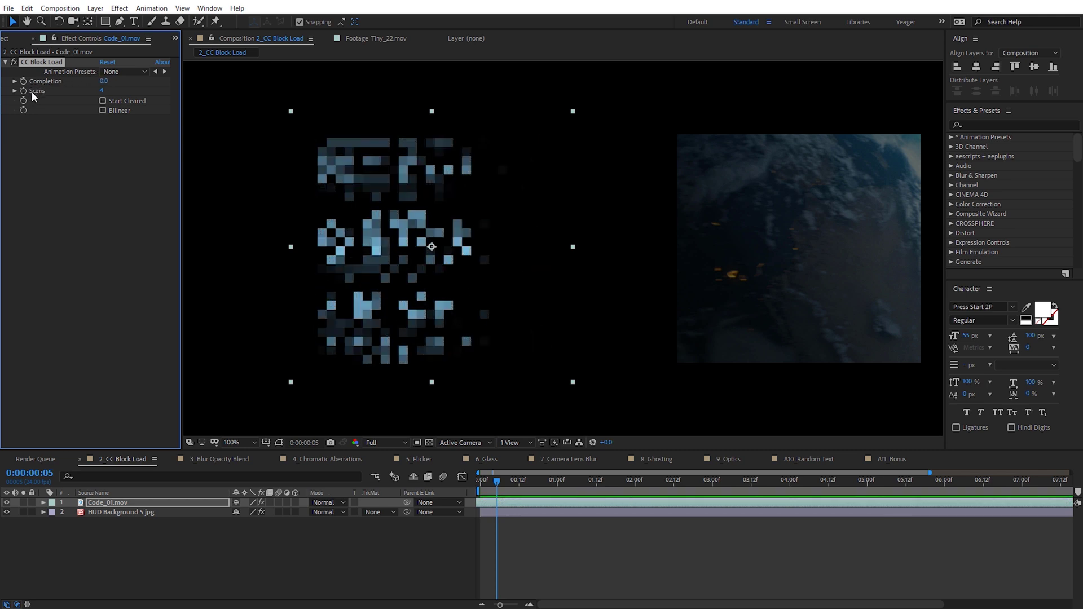
{"action": "left_click_drag", "start_coordinate": [103, 91], "coordinate": [128, 91]}
- Lower the CC Block Load Completion on the HUD Background 5.jpg layer
{"action": "left_click", "coordinate": [135, 513]}
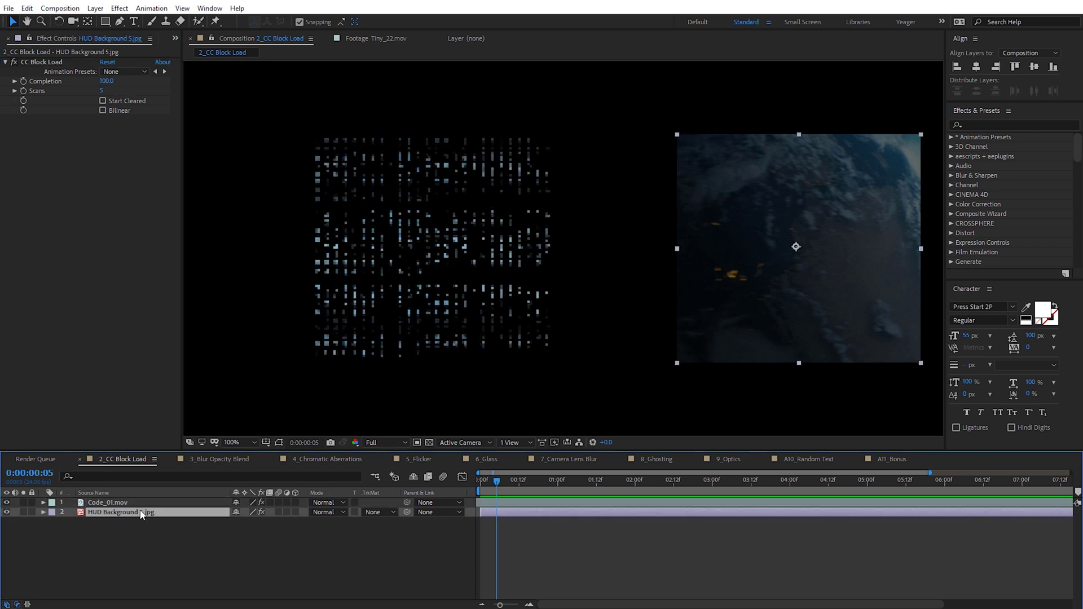
{"action": "left_click_drag", "start_coordinate": [756, 244], "coordinate": [652, 243]}
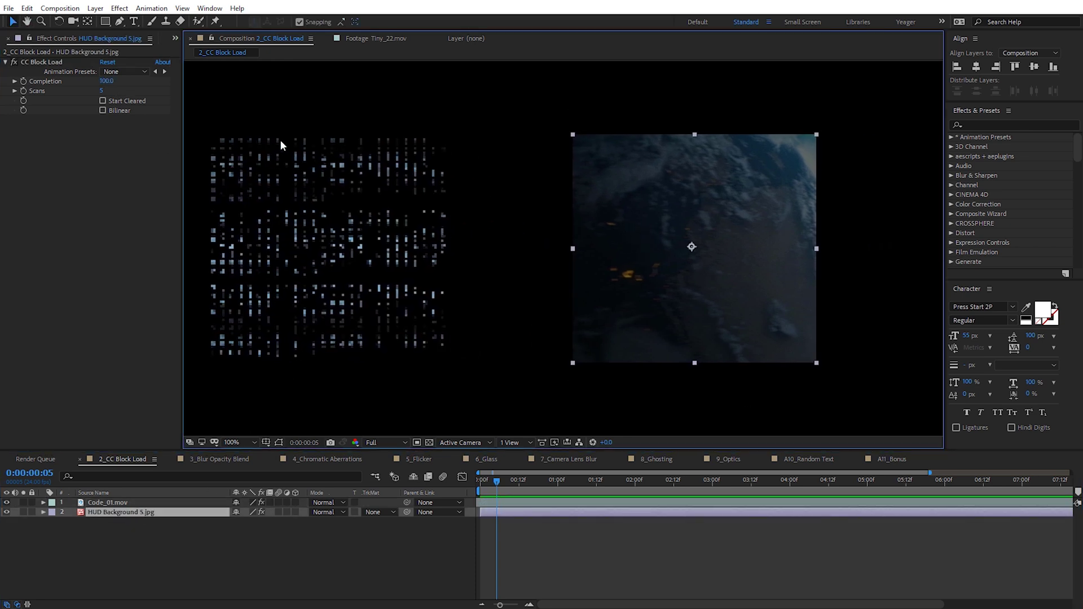
{"action": "left_click_drag", "start_coordinate": [105, 81], "coordinate": [36, 96]}
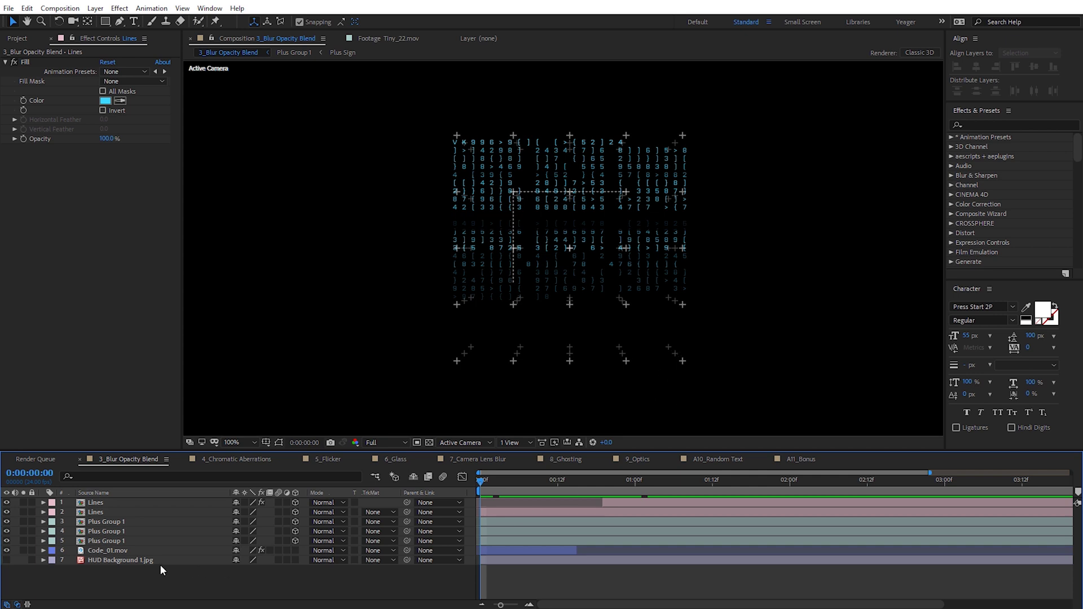
- Show the HUD Background 1.jpg layer in 3_Blur Opacity Blend and set all six layers above it to the Add blending mode
{"action": "left_click", "coordinate": [7, 560]}
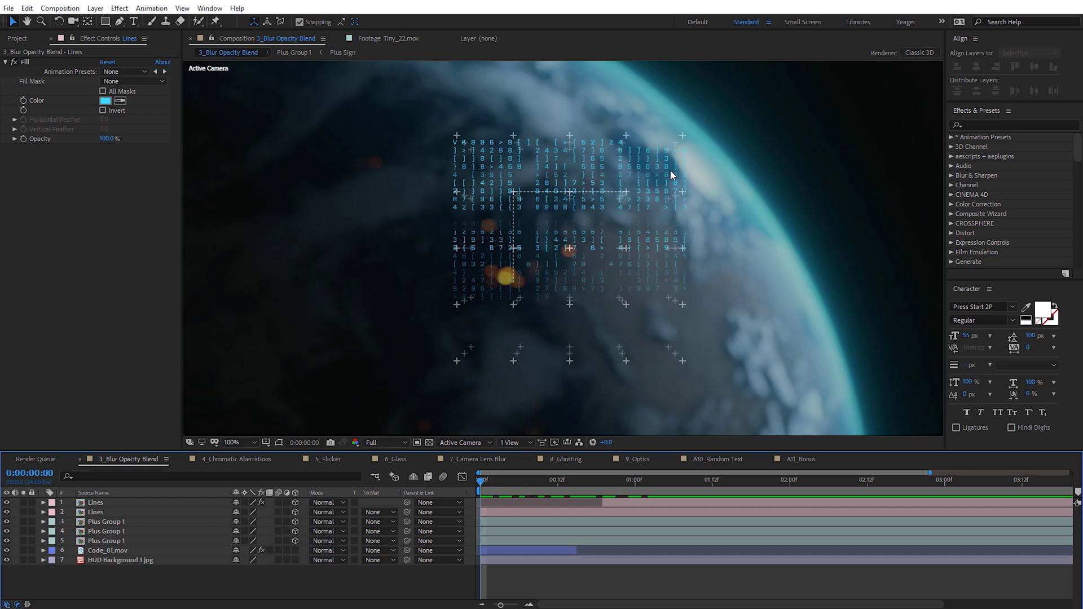
{"action": "left_click", "coordinate": [141, 504]}
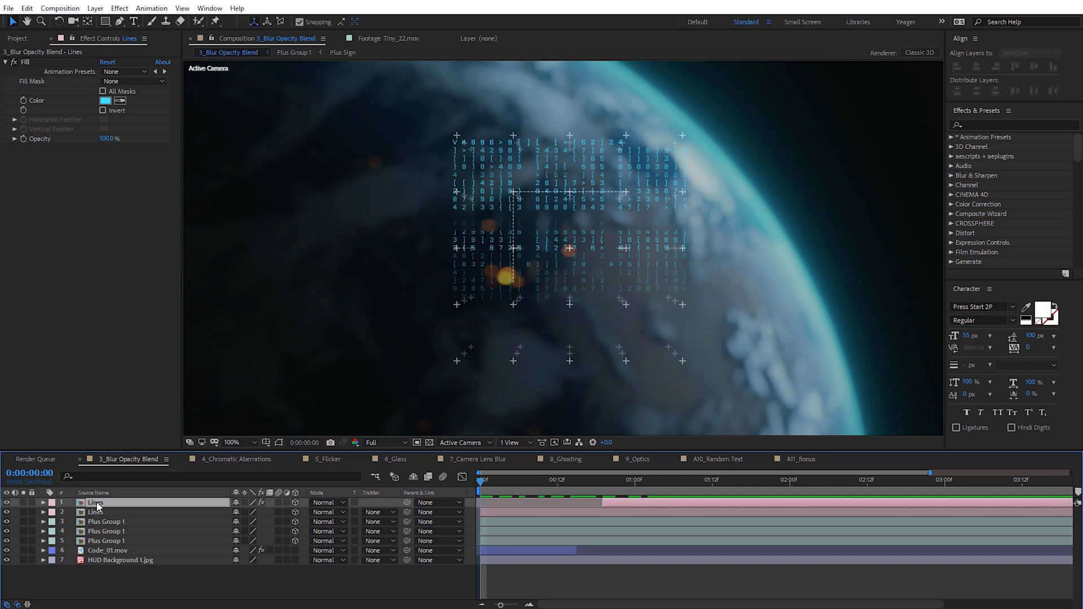
{"action": "left_click", "coordinate": [100, 552], "text": "shift"}
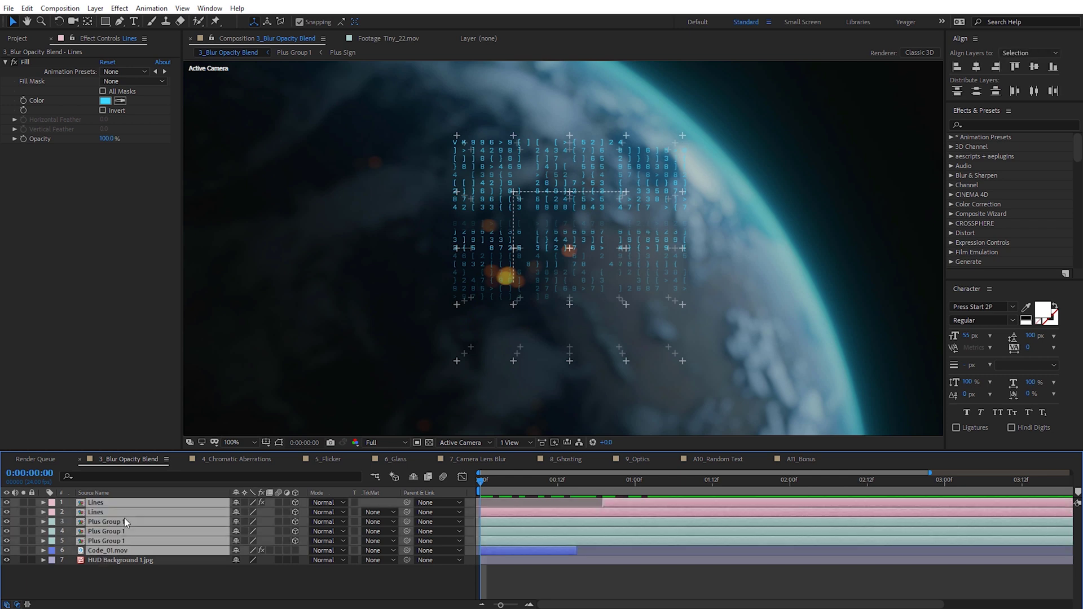
{"action": "left_click", "coordinate": [327, 503]}
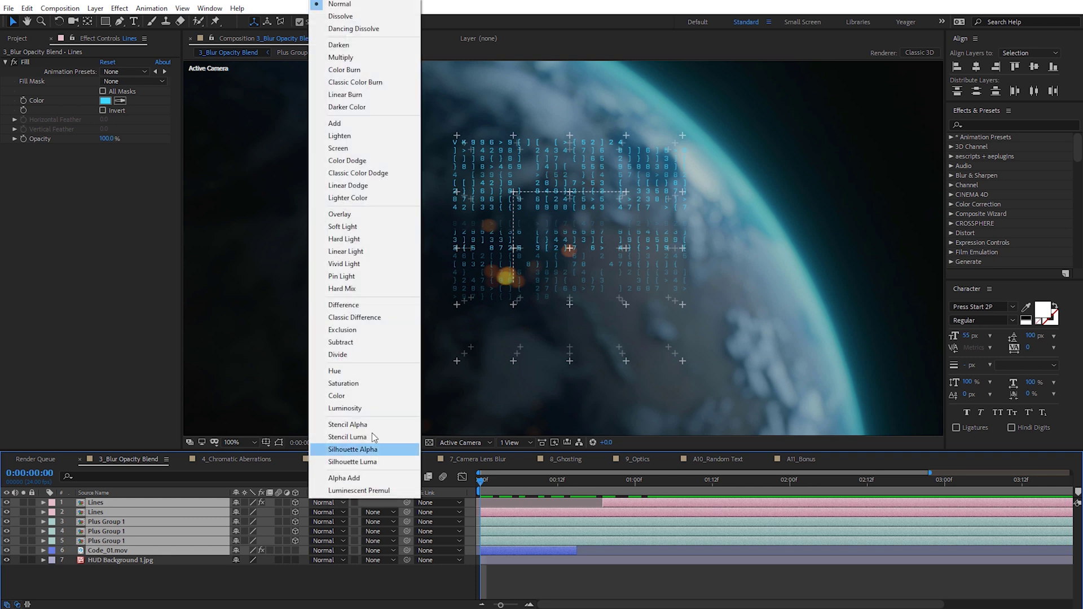
{"action": "left_click", "coordinate": [368, 124]}
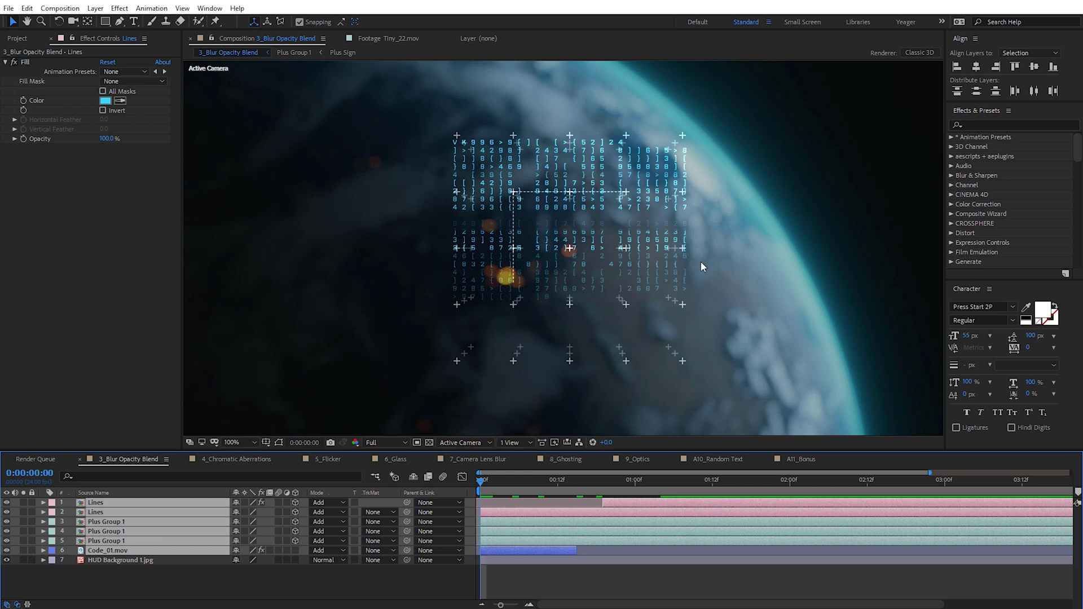
{"action": "left_click", "coordinate": [191, 591]}
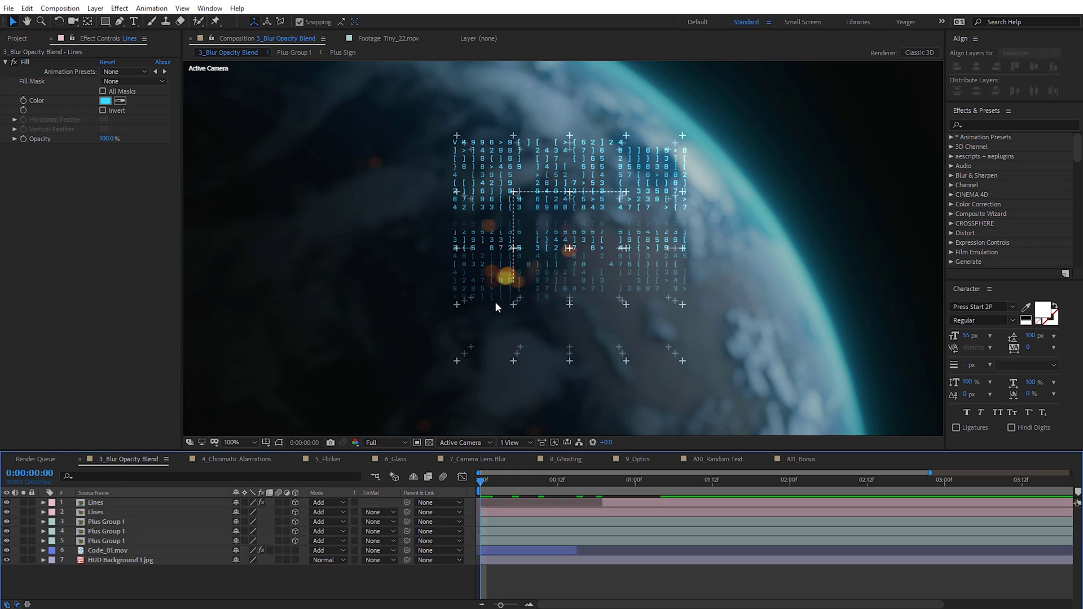
- Reveal the Opacity of the three Plus Group 1 layers and reduce it on the lowest one, layer 5, to under 20%
{"action": "key", "text": "period"}
{"action": "left_click_drag", "start_coordinate": [567, 354], "coordinate": [625, 218]}
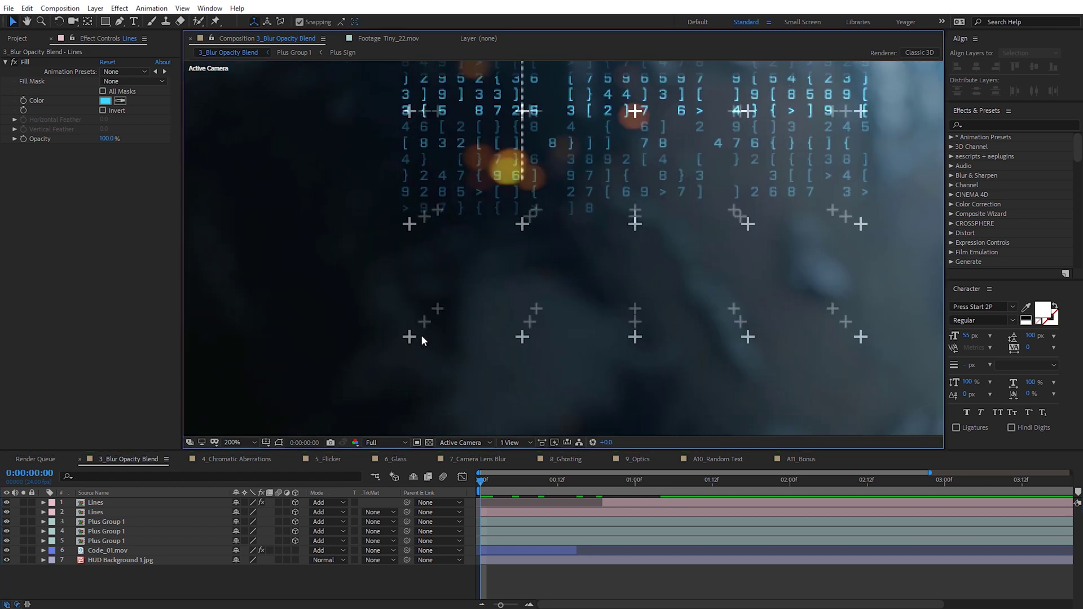
{"action": "left_click", "coordinate": [113, 522]}
{"action": "left_click", "coordinate": [114, 540], "text": "shift"}
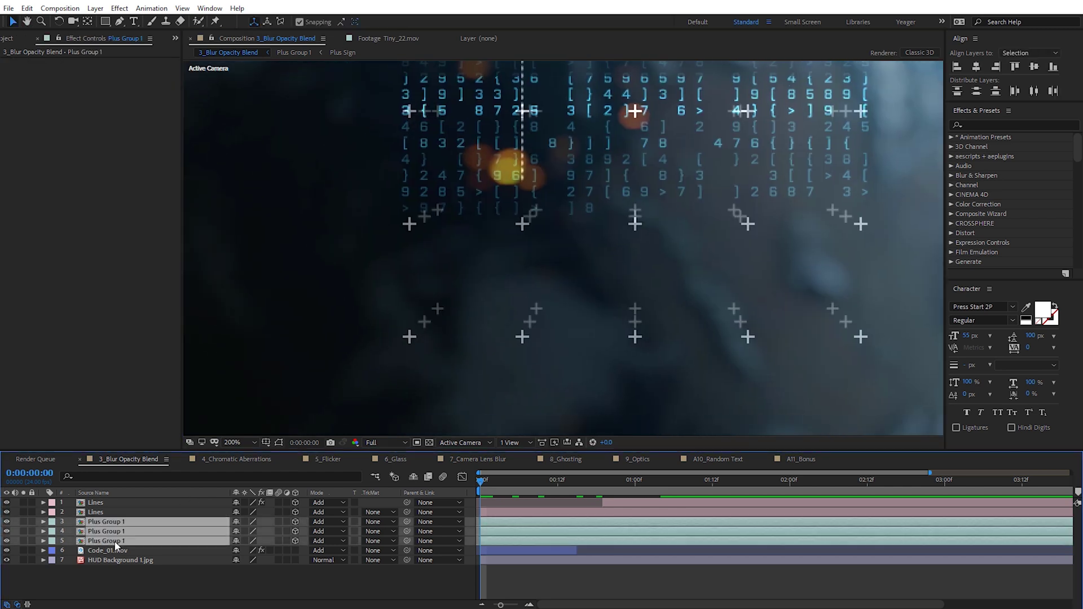
{"action": "key", "text": "t"}
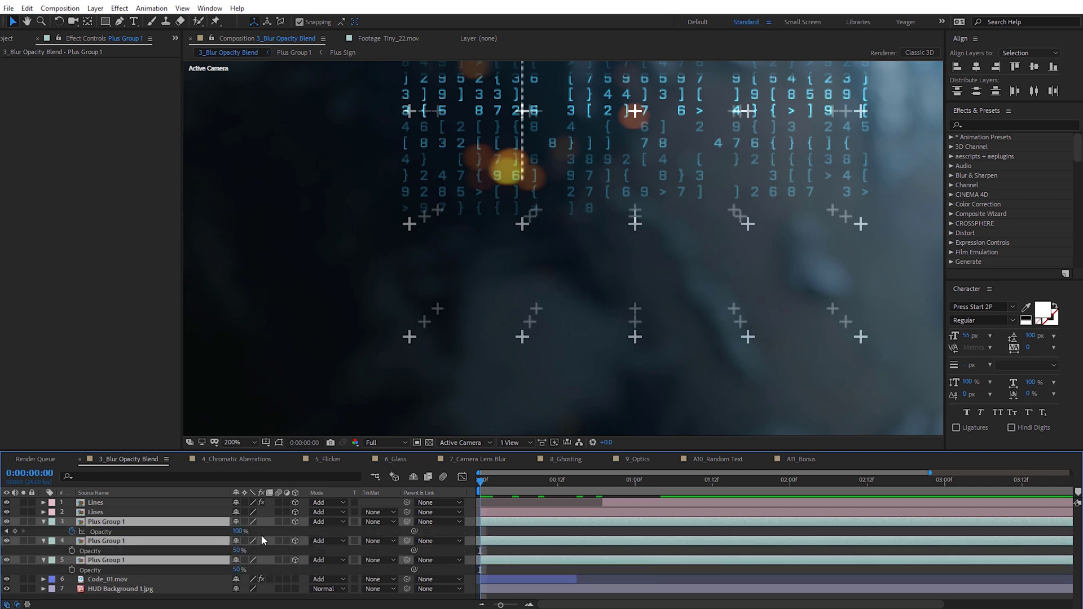
{"action": "left_click", "coordinate": [269, 548]}
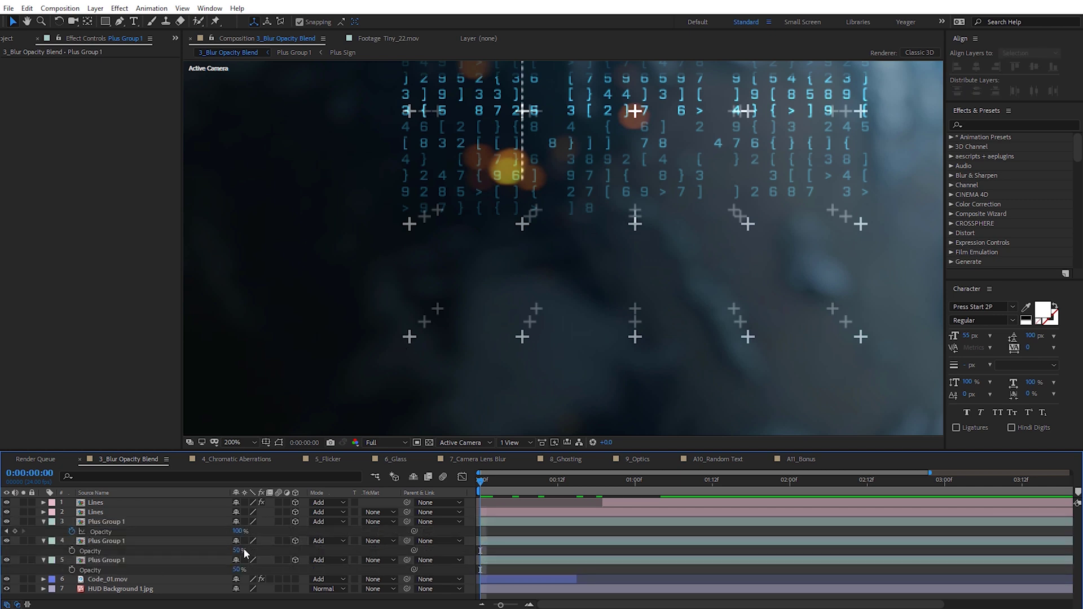
{"action": "left_click_drag", "start_coordinate": [237, 571], "coordinate": [233, 562]}
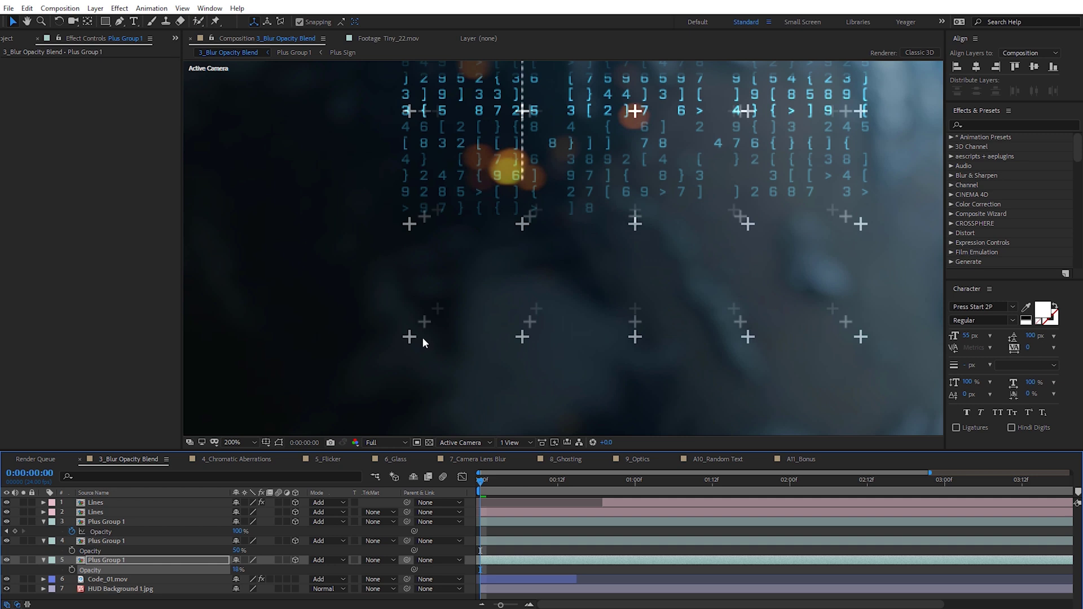
- Pre-compose all layers above HUD Background 1.jpg into a new composition named HUD, moving all attributes into it
{"action": "scroll", "coordinate": [424, 336], "scroll_direction": "down", "scroll_amount": 2}
{"action": "left_click_drag", "start_coordinate": [632, 238], "coordinate": [580, 319]}
{"action": "key", "text": "v"}
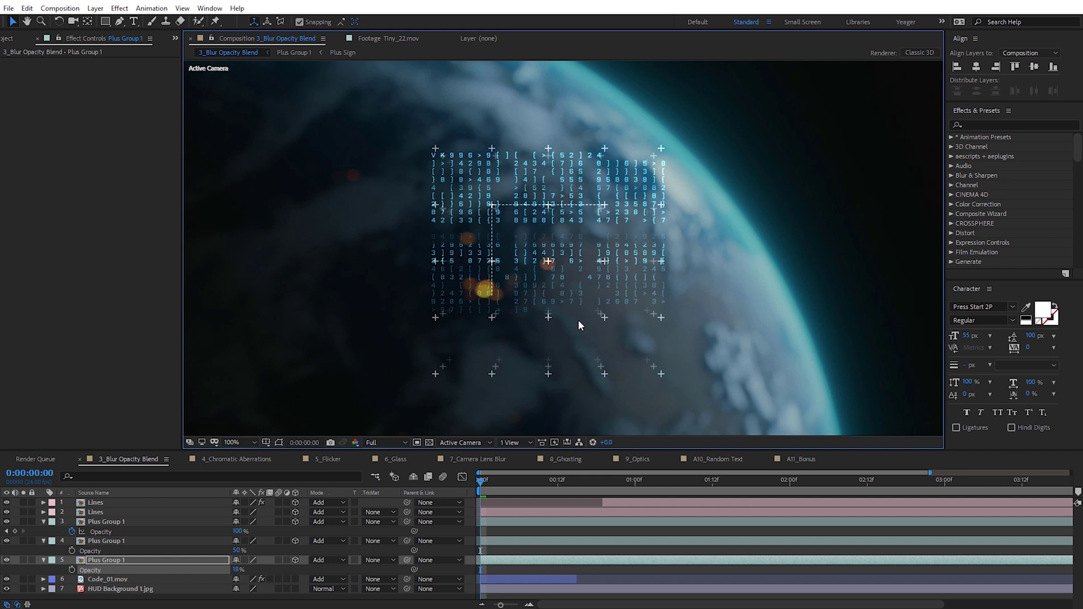
{"action": "left_click", "coordinate": [107, 501]}
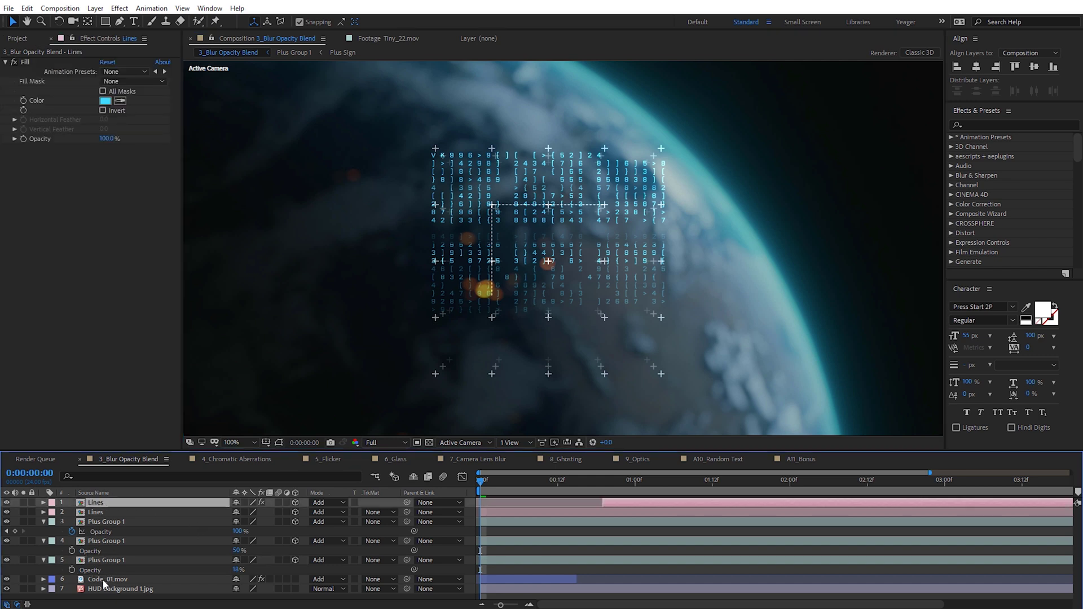
{"action": "key", "text": "ctrl+a"}
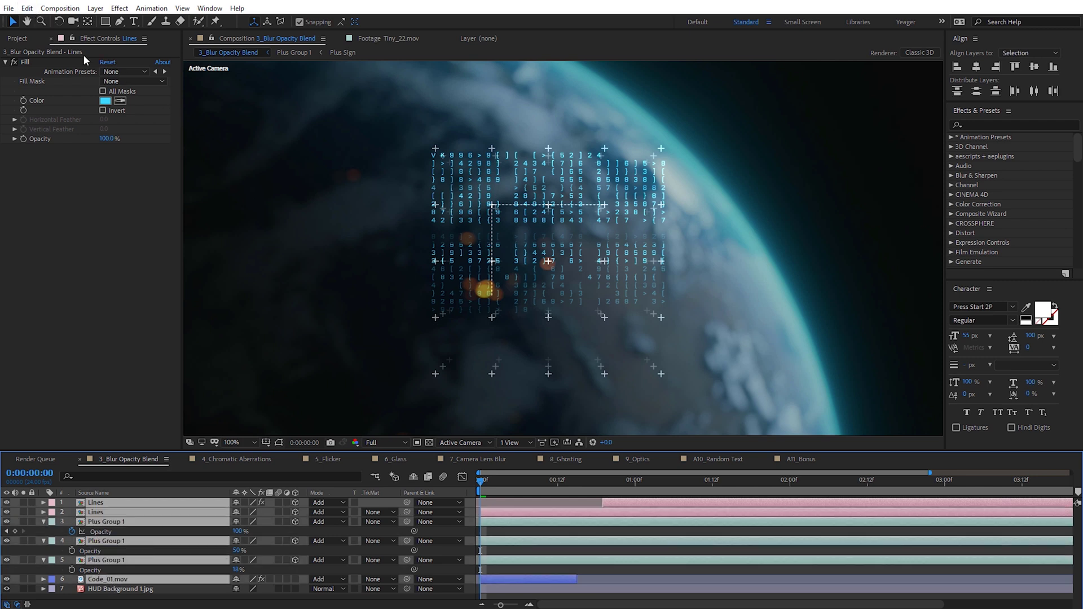
{"action": "left_click", "coordinate": [95, 8]}
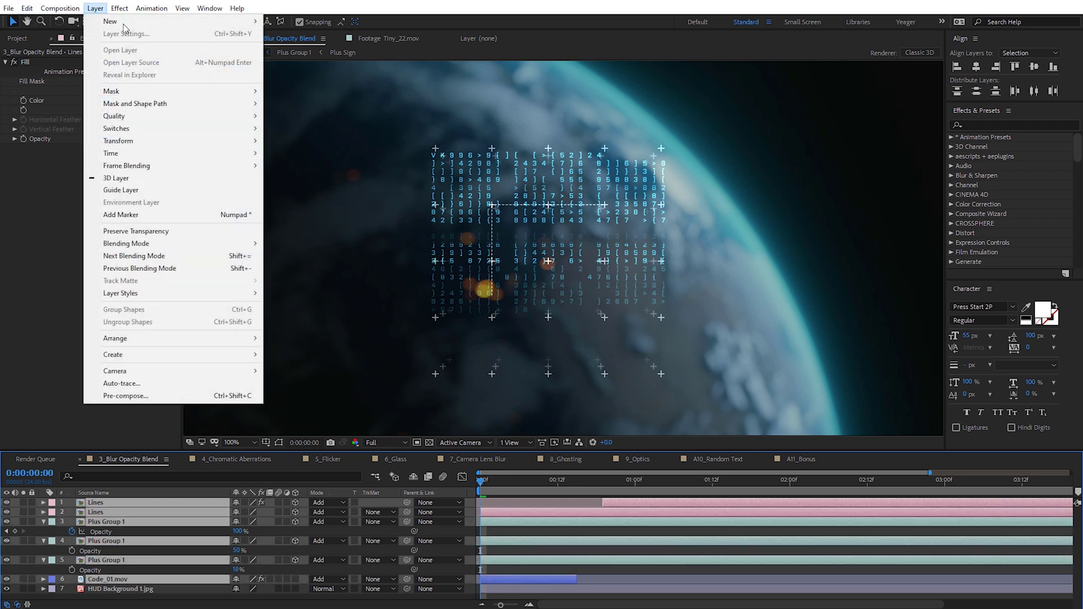
{"action": "left_click", "coordinate": [153, 395]}
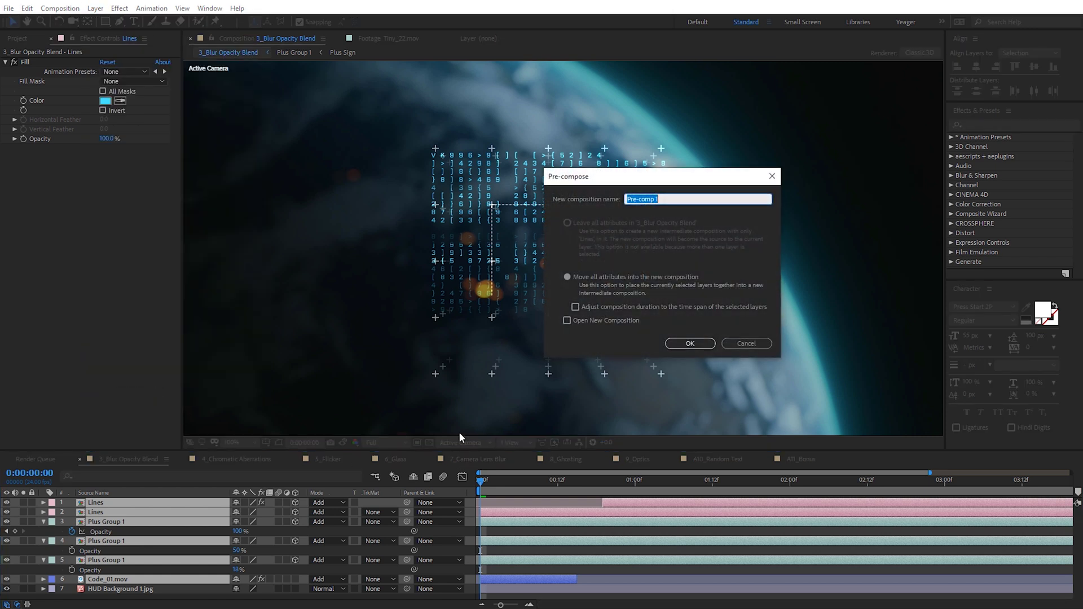
{"action": "type", "text": "HUD"}
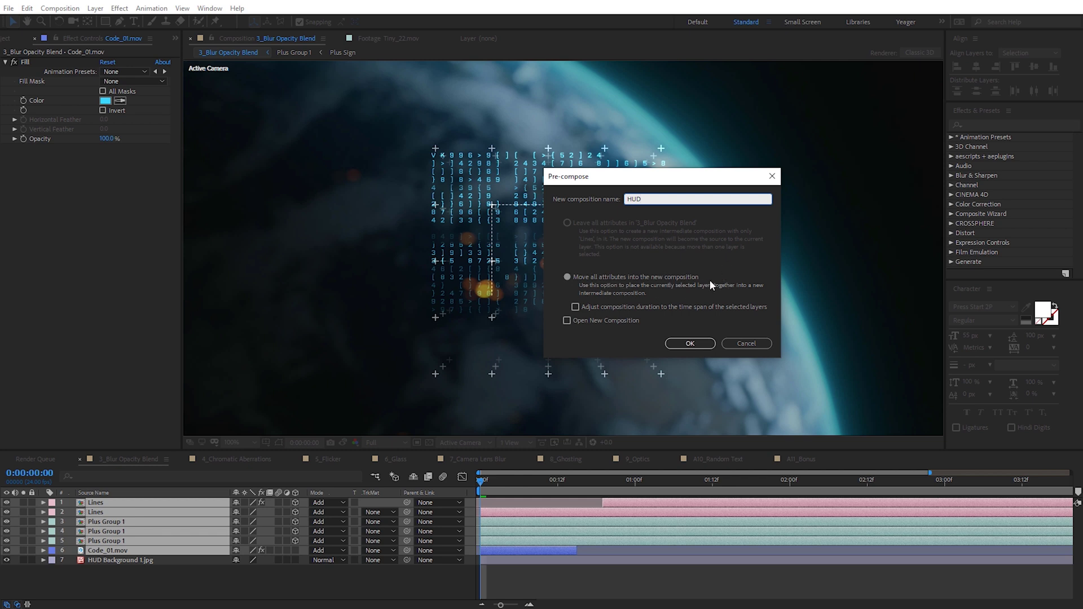
{"action": "left_click", "coordinate": [700, 343]}
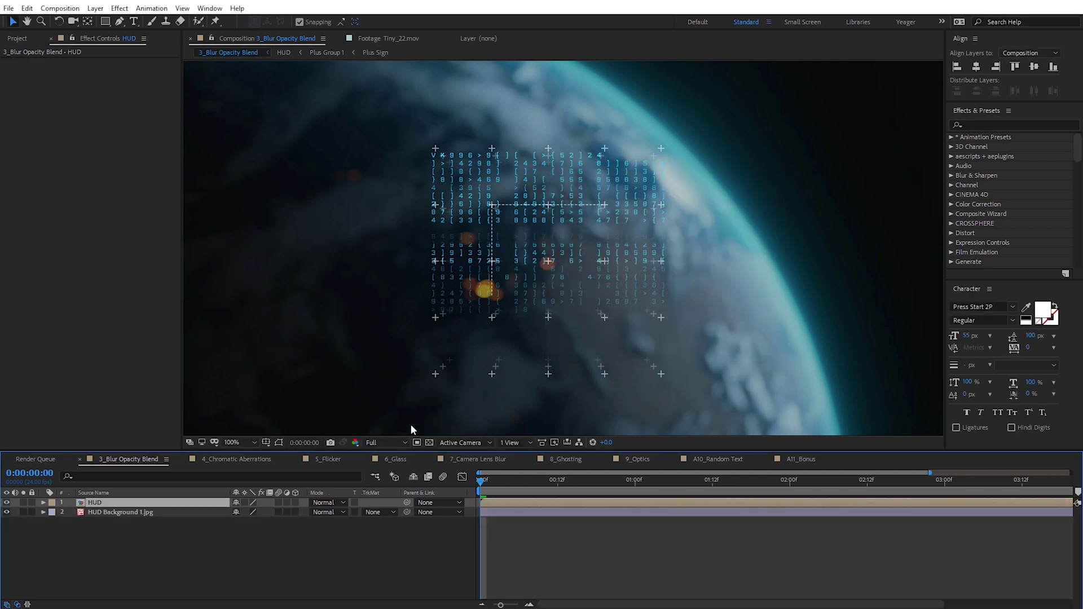
- Apply Gaussian Blur to the HUD layer and set its Blurriness to 2.4
{"action": "left_click", "coordinate": [119, 8]}
{"action": "mouse_move", "coordinate": [176, 14]}
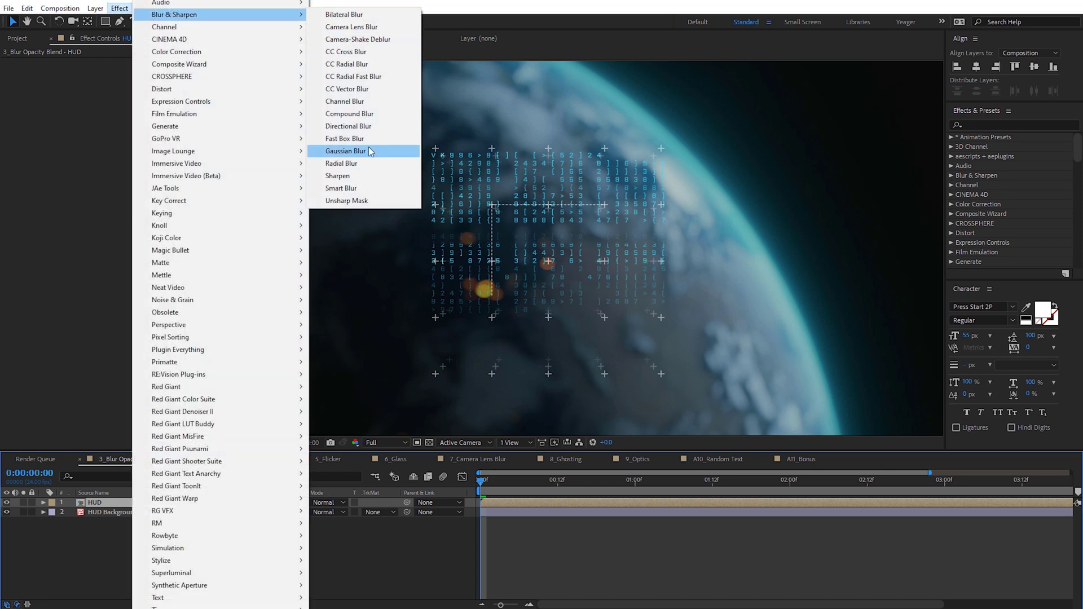
{"action": "left_click", "coordinate": [346, 151]}
{"action": "scroll", "coordinate": [570, 263], "scroll_direction": "up", "scroll_amount": 2}
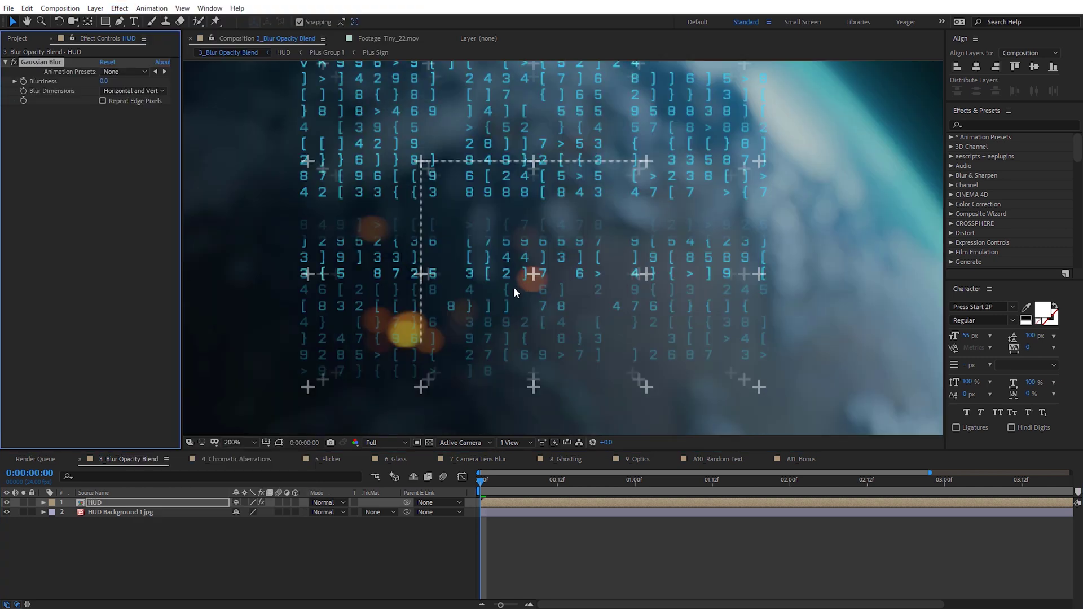
{"action": "left_click_drag", "start_coordinate": [433, 331], "coordinate": [539, 235]}
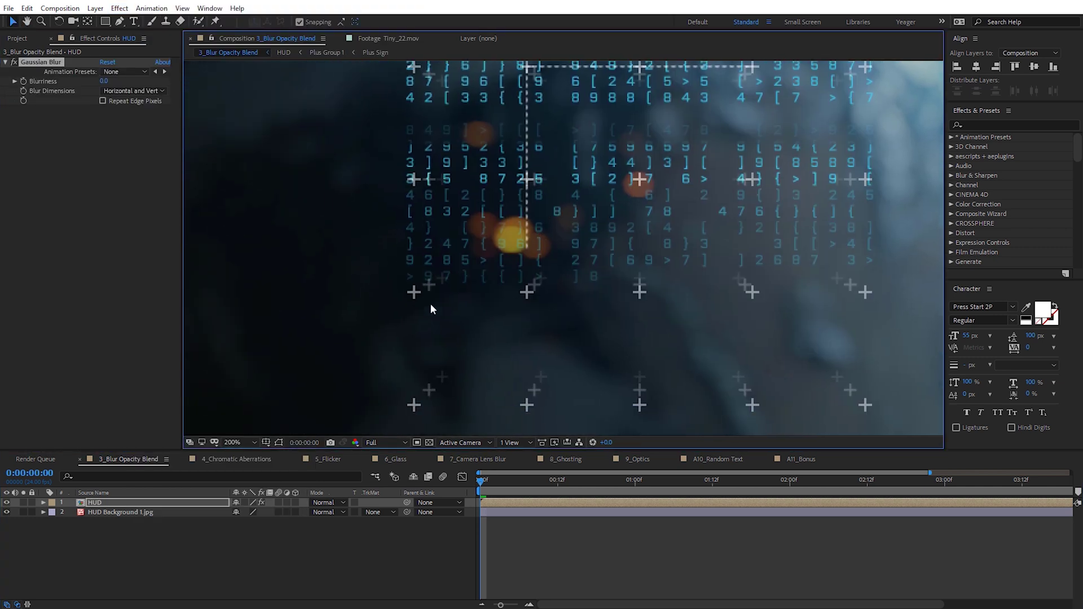
{"action": "left_click_drag", "start_coordinate": [104, 81], "coordinate": [118, 83]}
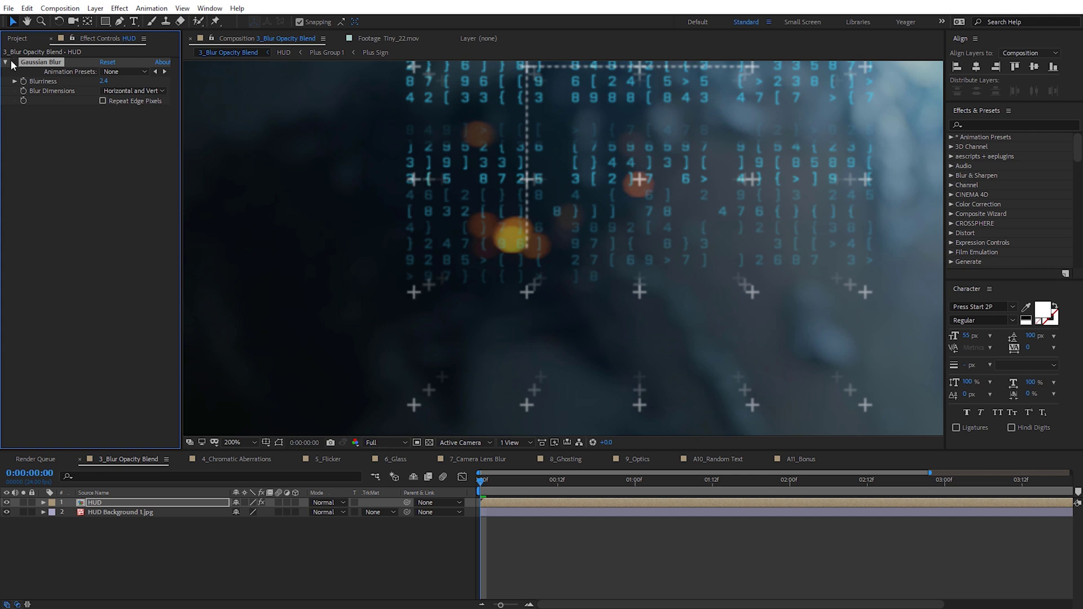
{"action": "key", "text": "comma"}
{"action": "left_click_drag", "start_coordinate": [651, 161], "coordinate": [578, 231]}
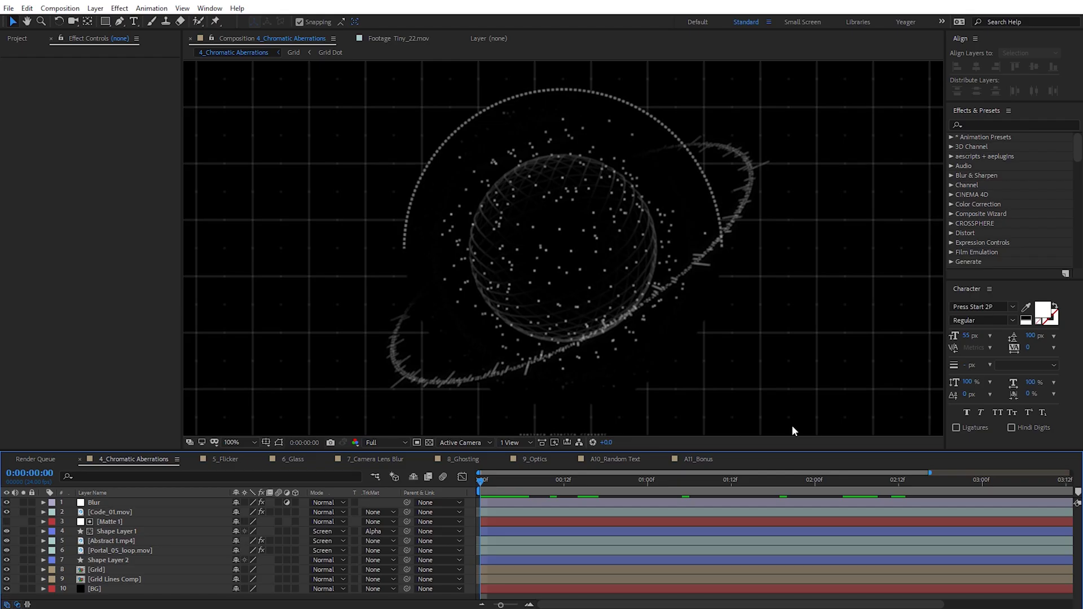
- Add an adjustment layer on top of 4_Chromatic Aberrations and apply the Quick Chromatic Aberration 2 effect to it
{"action": "key", "text": "comma"}
{"action": "key", "text": "comma"}
{"action": "right_click", "coordinate": [245, 205]}
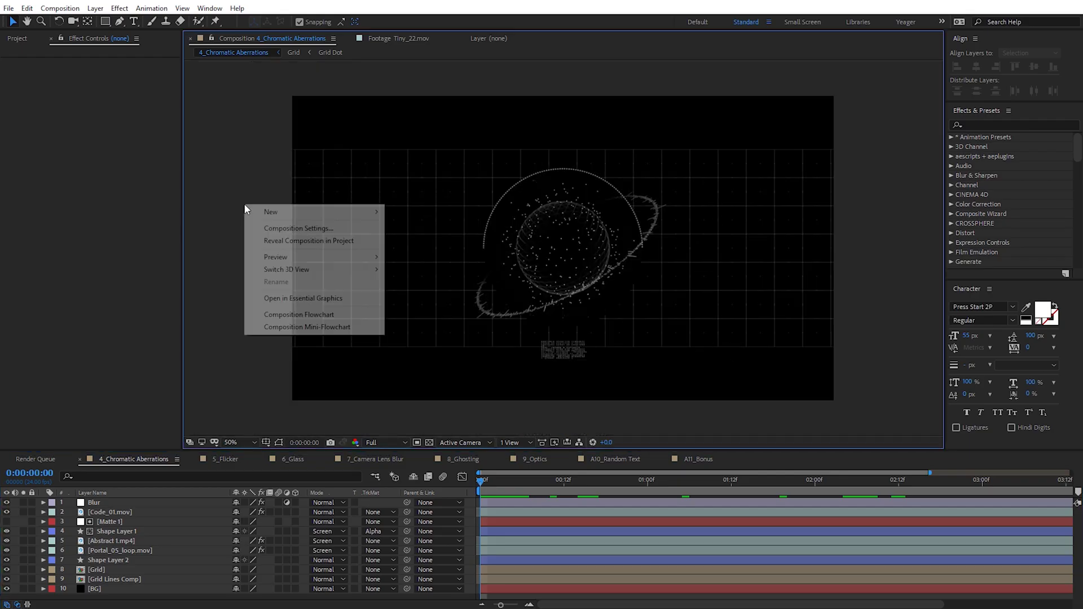
{"action": "mouse_move", "coordinate": [262, 211]}
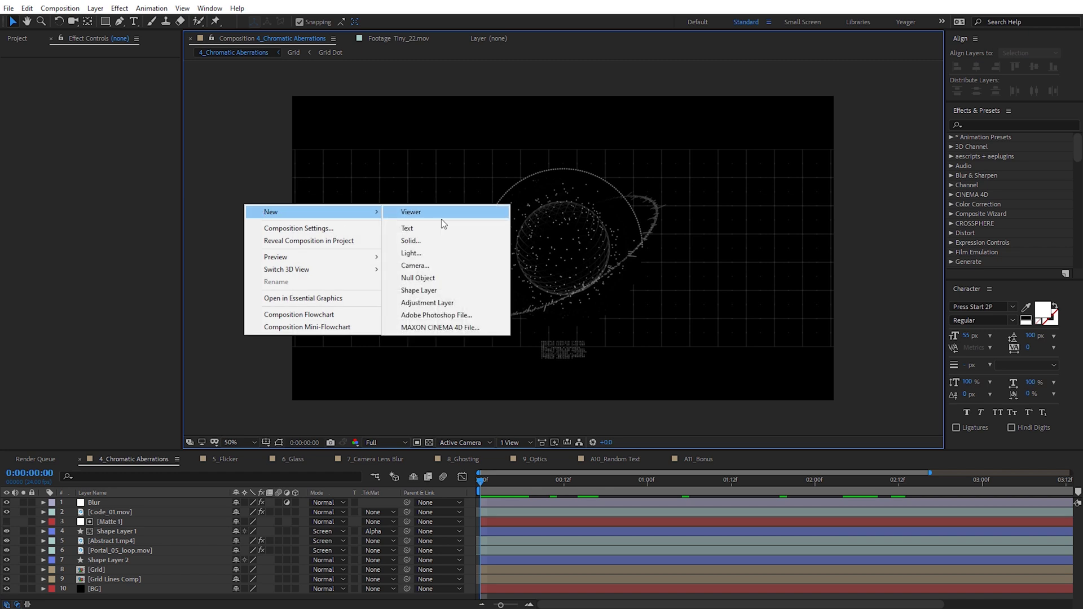
{"action": "left_click", "coordinate": [446, 303]}
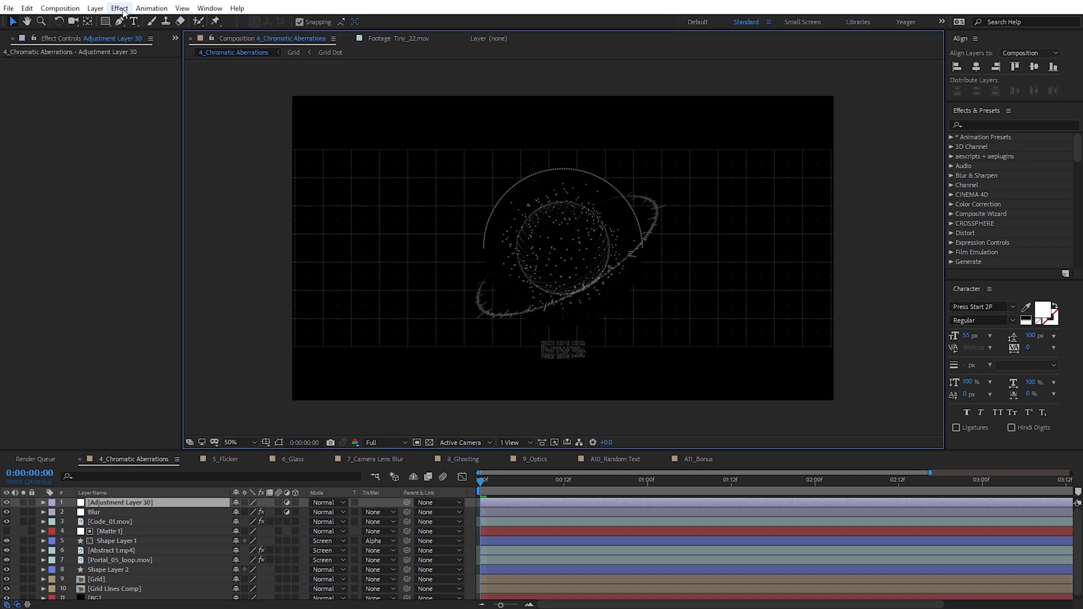
{"action": "left_click", "coordinate": [119, 7]}
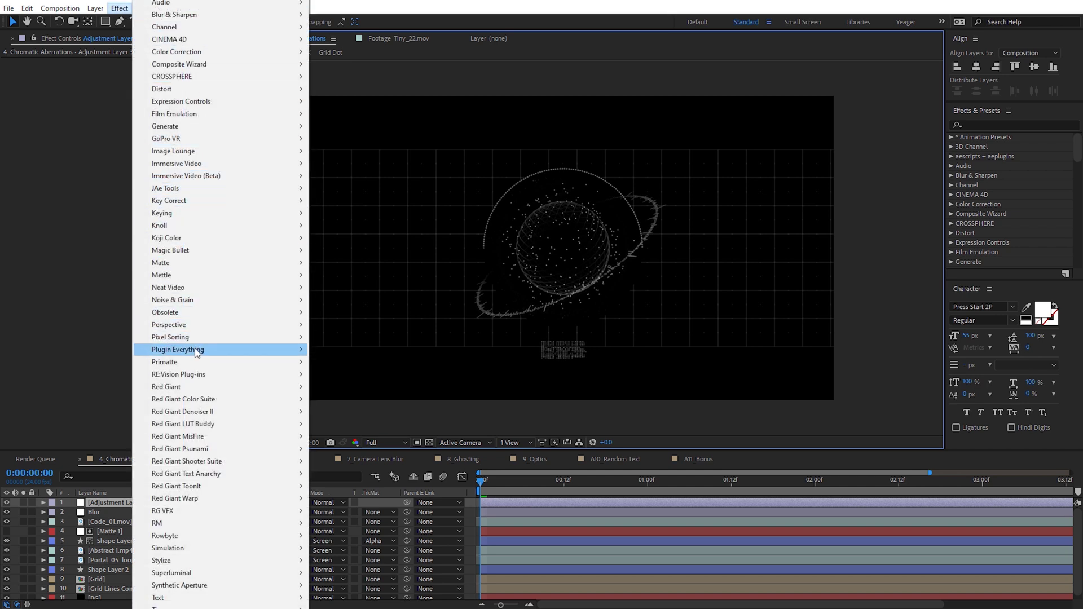
{"action": "mouse_move", "coordinate": [245, 350]}
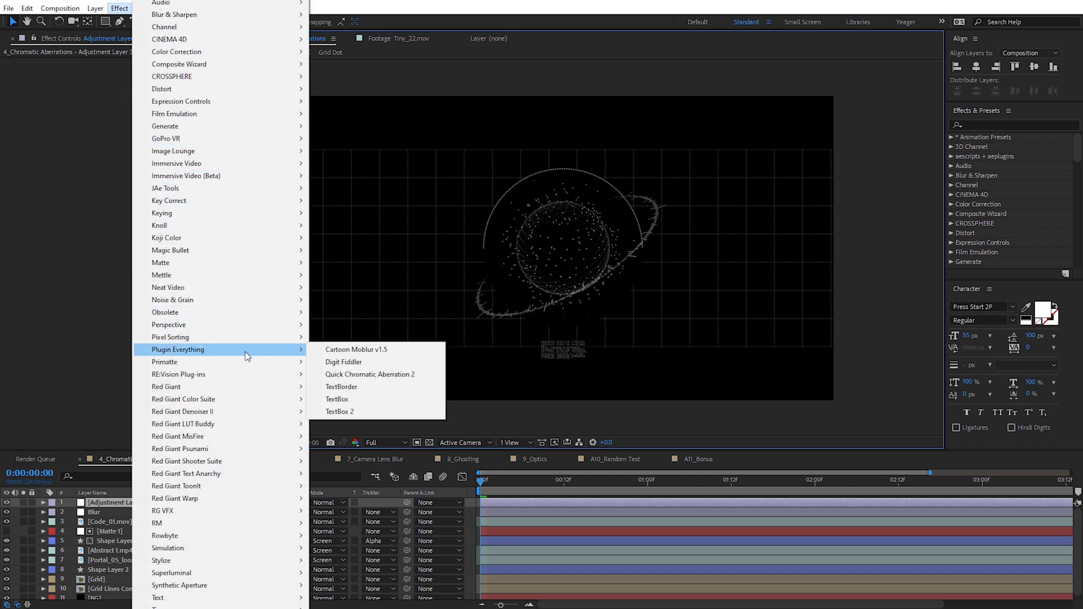
{"action": "left_click", "coordinate": [393, 375]}
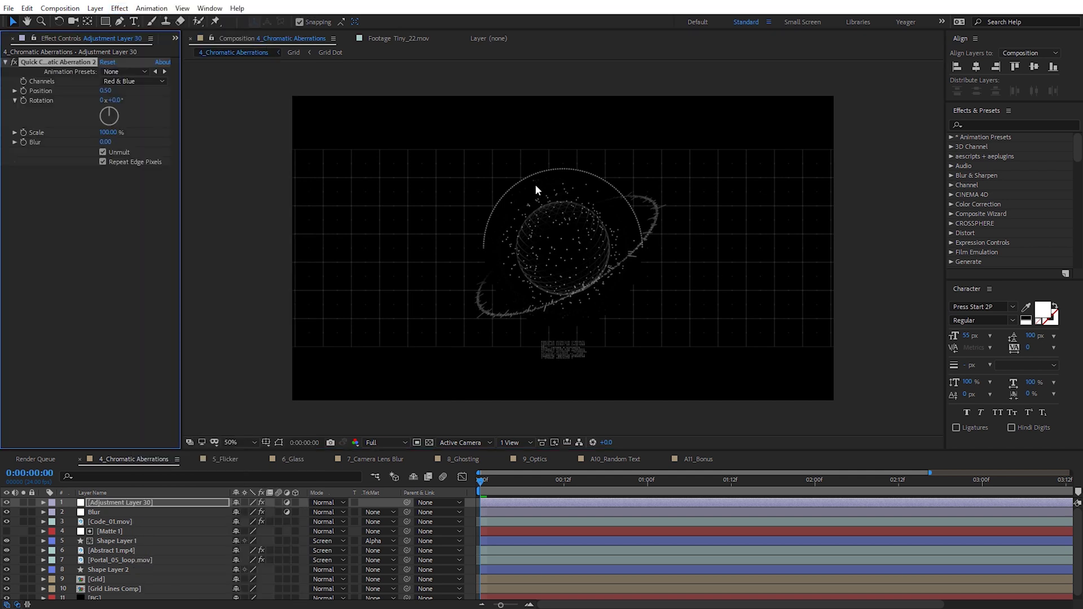
- Compare the grid, dotted arc and sphere close up with the chromatic aberration effect switched off and on
{"action": "scroll", "coordinate": [535, 184], "scroll_direction": "up", "scroll_amount": 4}
{"action": "left_click_drag", "start_coordinate": [378, 123], "coordinate": [570, 253]}
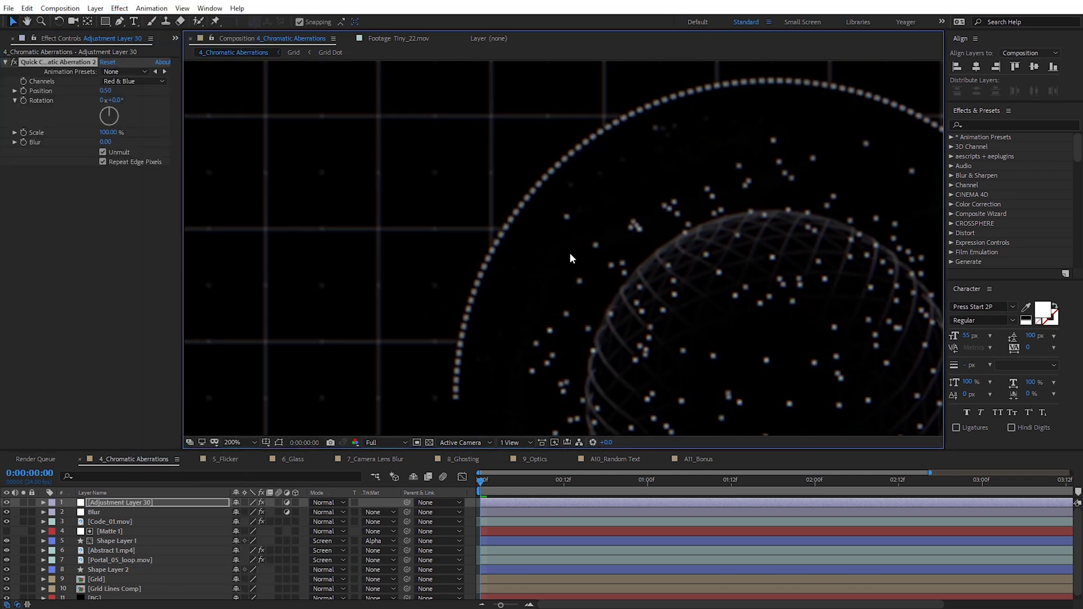
{"action": "scroll", "coordinate": [564, 252], "scroll_direction": "up", "scroll_amount": 2}
{"action": "left_click", "coordinate": [15, 63]}
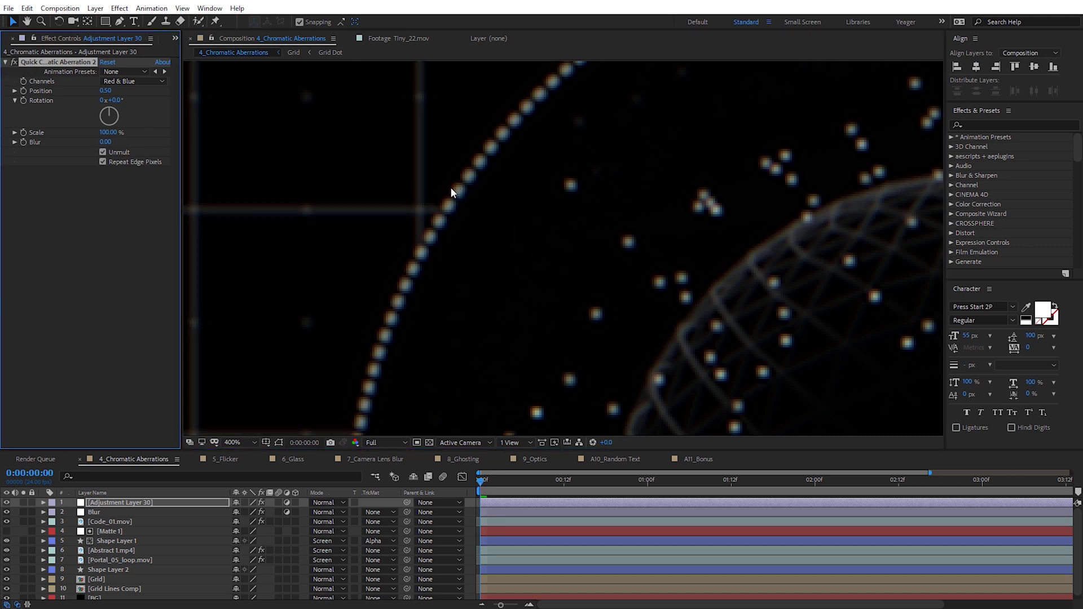
- Set the chromatic aberration effect's Position to 0 and Scale to 100.3%, and toggle its Unmult option
{"action": "left_click", "coordinate": [107, 91]}
{"action": "left_click", "coordinate": [114, 133]}
{"action": "type", "text": ".3"}
{"action": "key", "text": "Return"}
{"action": "left_click_drag", "start_coordinate": [113, 132], "coordinate": [118, 133]}
{"action": "scroll", "coordinate": [580, 232], "scroll_direction": "down", "scroll_amount": 4}
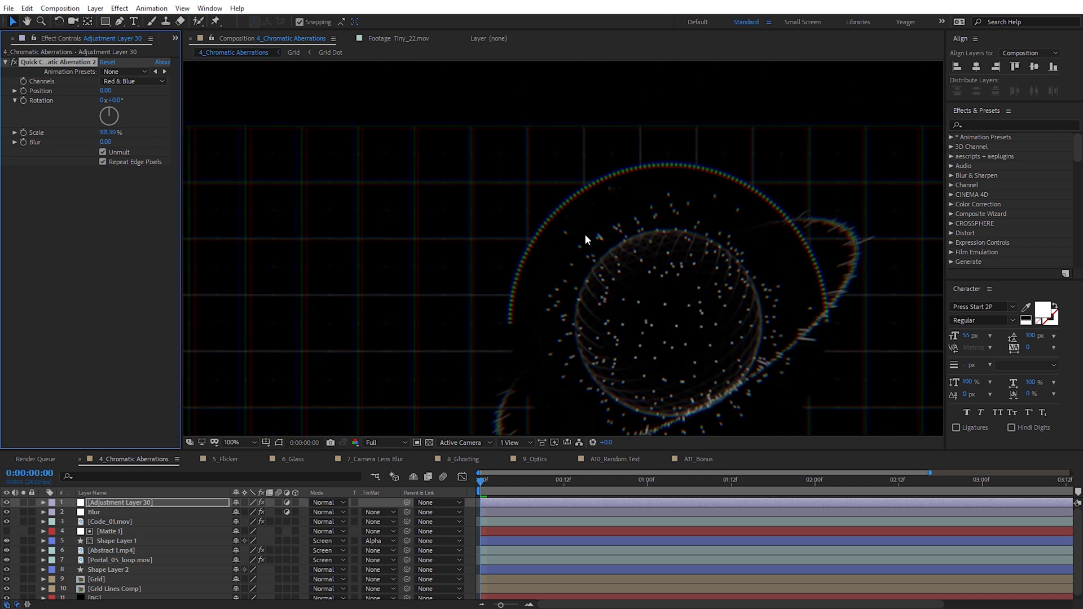
{"action": "left_click", "coordinate": [109, 132]}
{"action": "type", "text": "100.3"}
{"action": "key", "text": "Return"}
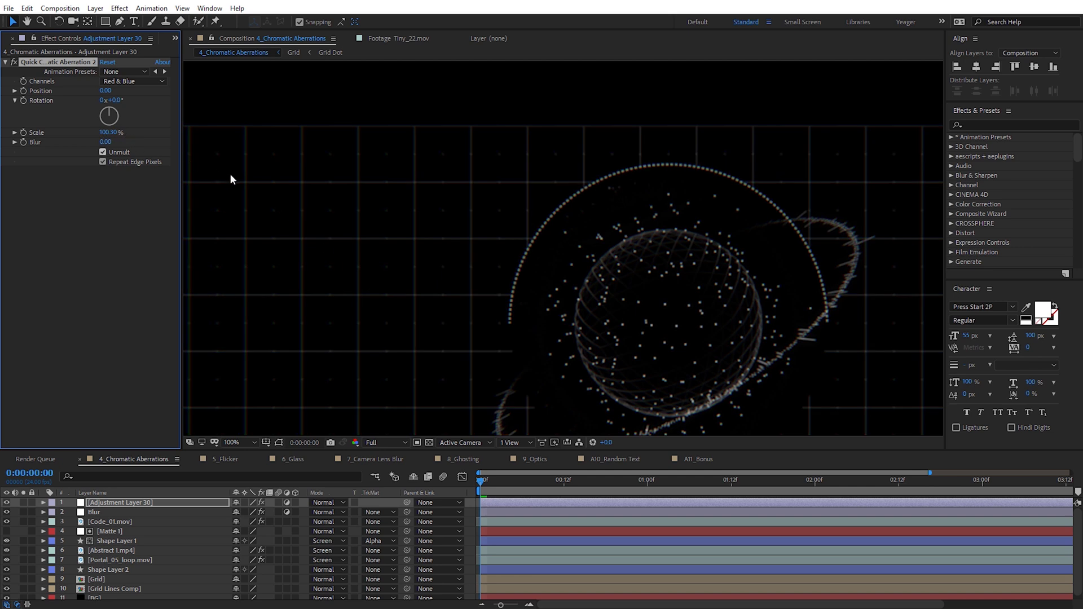
{"action": "left_click", "coordinate": [104, 153]}
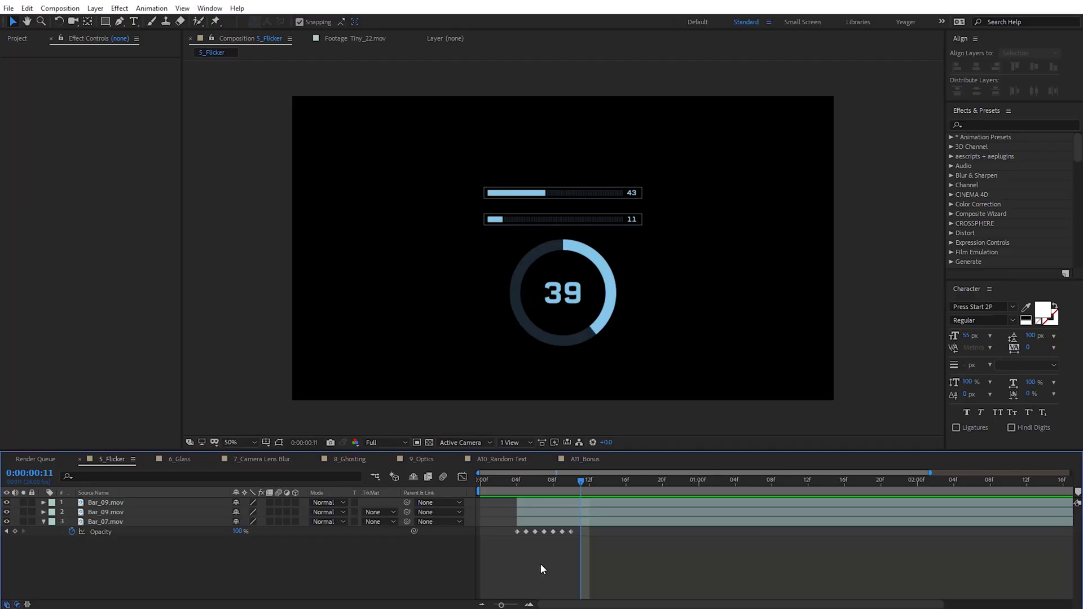
- Scrub through the Opacity keyframes of Bar_07.mov in 5_Flicker to preview its flicker-on animation
{"action": "left_click_drag", "start_coordinate": [519, 481], "coordinate": [586, 501]}
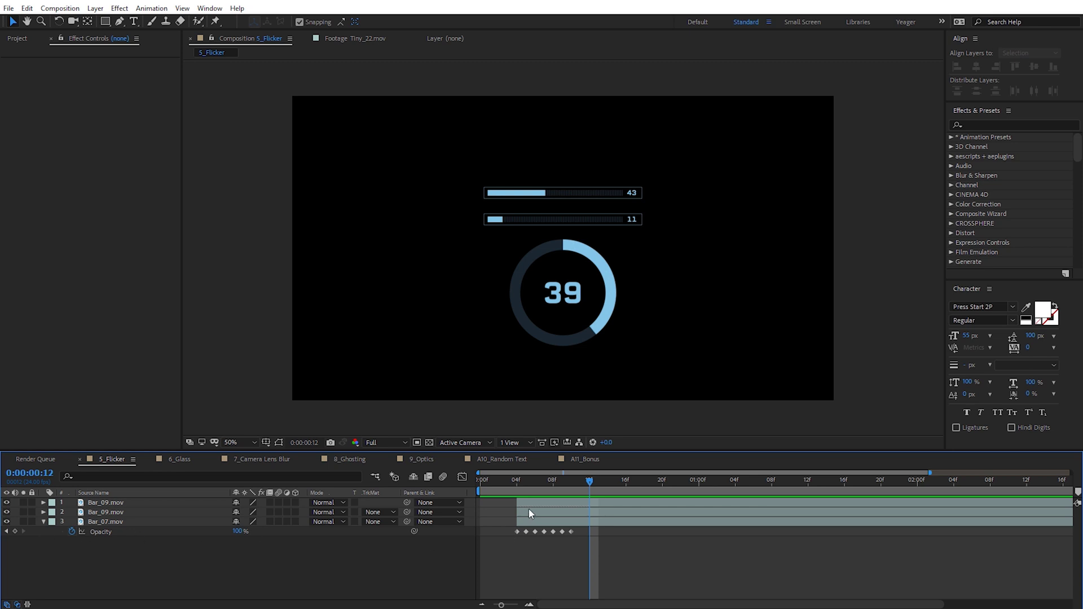
{"action": "left_click_drag", "start_coordinate": [589, 481], "coordinate": [532, 494]}
{"action": "left_click_drag", "start_coordinate": [519, 492], "coordinate": [617, 496]}
{"action": "left_click_drag", "start_coordinate": [588, 530], "coordinate": [508, 544]}
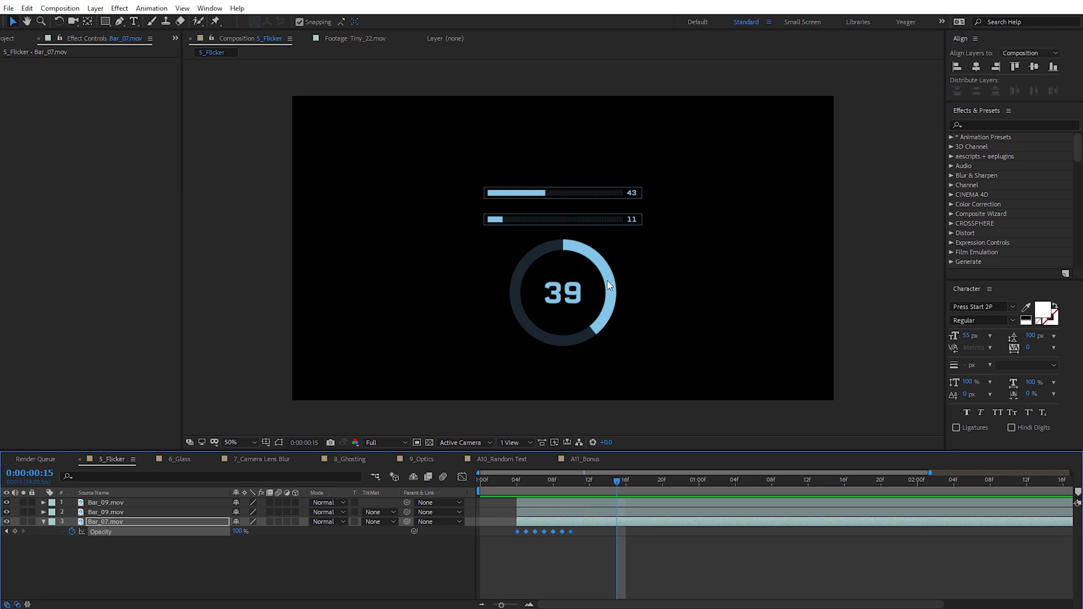
{"action": "left_click_drag", "start_coordinate": [617, 481], "coordinate": [598, 490]}
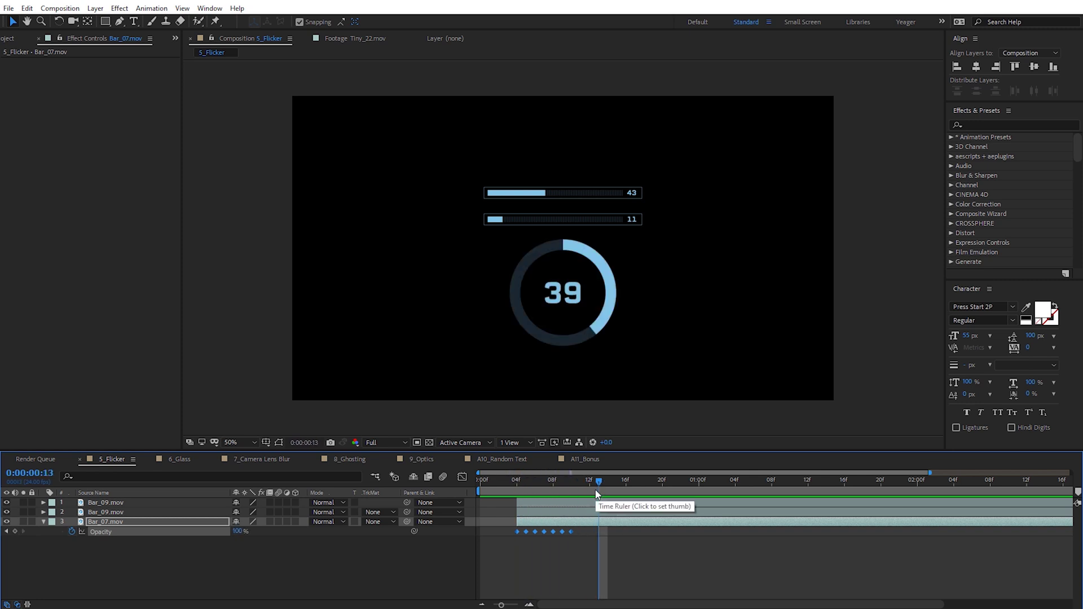
{"action": "left_click", "coordinate": [571, 541]}
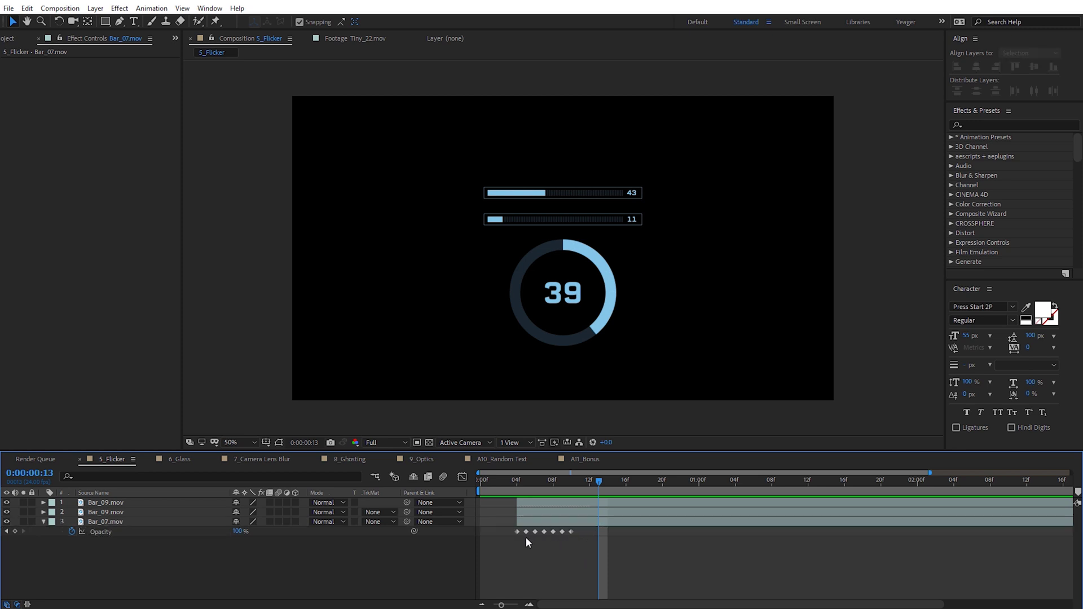
- Reveal the Opacity of all three bar layers and save Bar_07.mov's Opacity keyframes as an animation preset named HUD Flicker On
{"action": "key", "text": "t"}
{"action": "key", "text": "t"}
{"action": "key", "text": "t"}
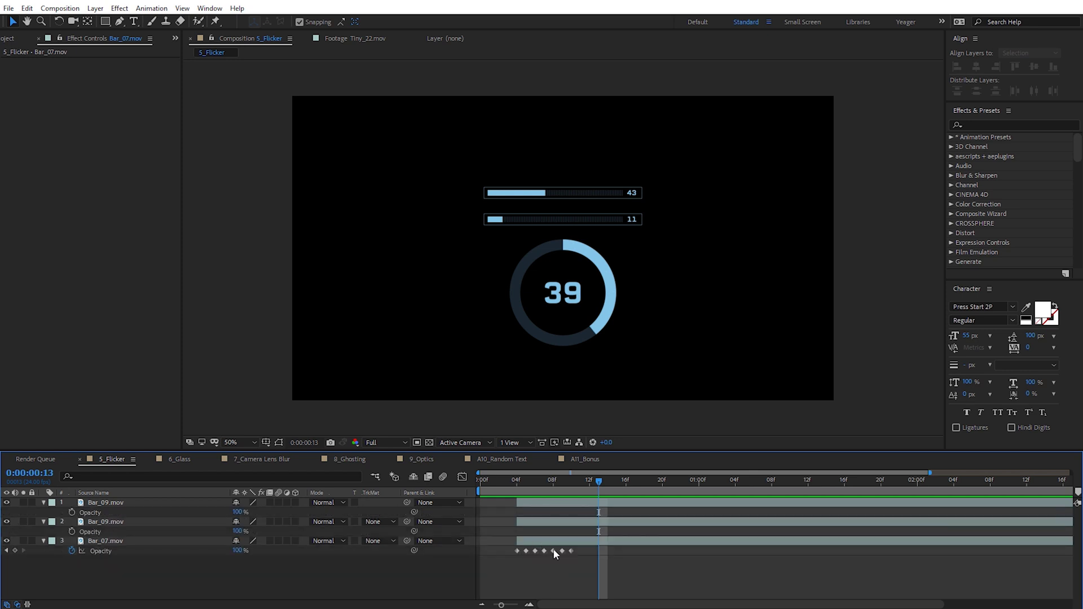
{"action": "left_click_drag", "start_coordinate": [593, 563], "coordinate": [533, 551]}
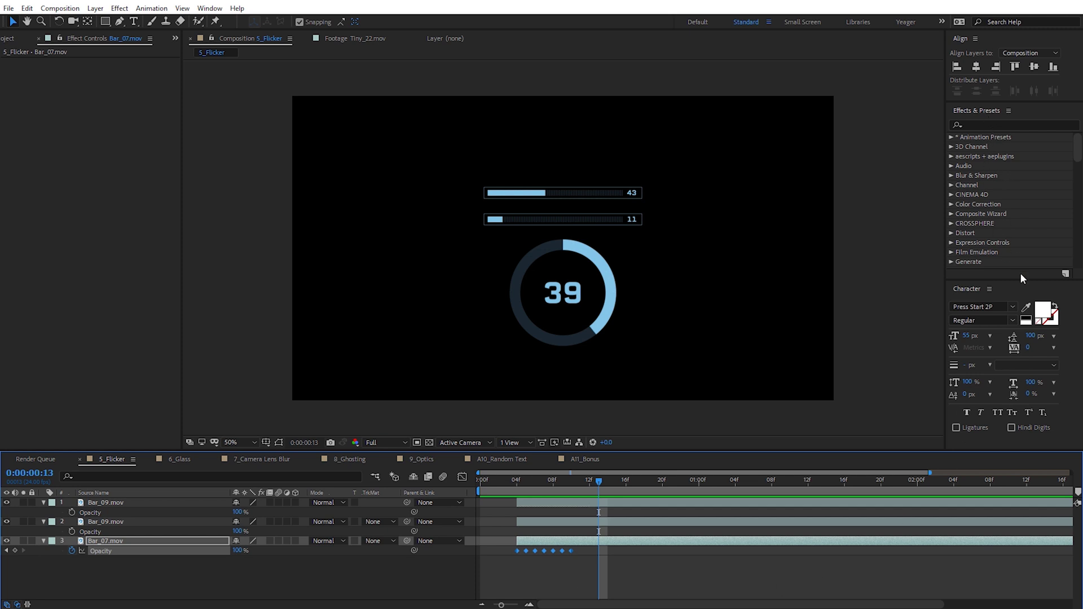
{"action": "left_click", "coordinate": [1066, 274]}
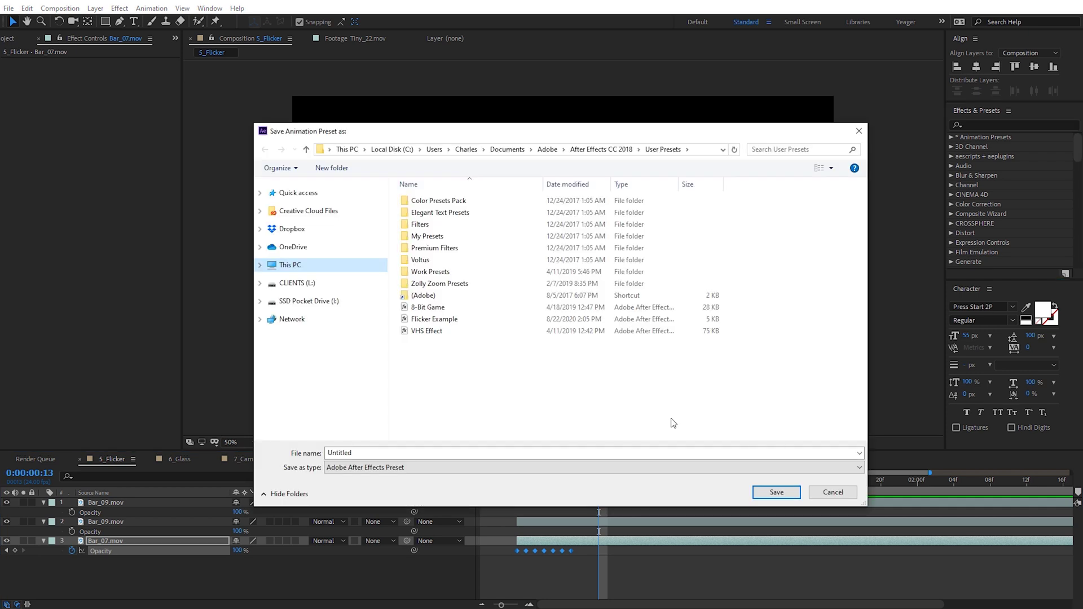
{"action": "double_click", "coordinate": [345, 452]}
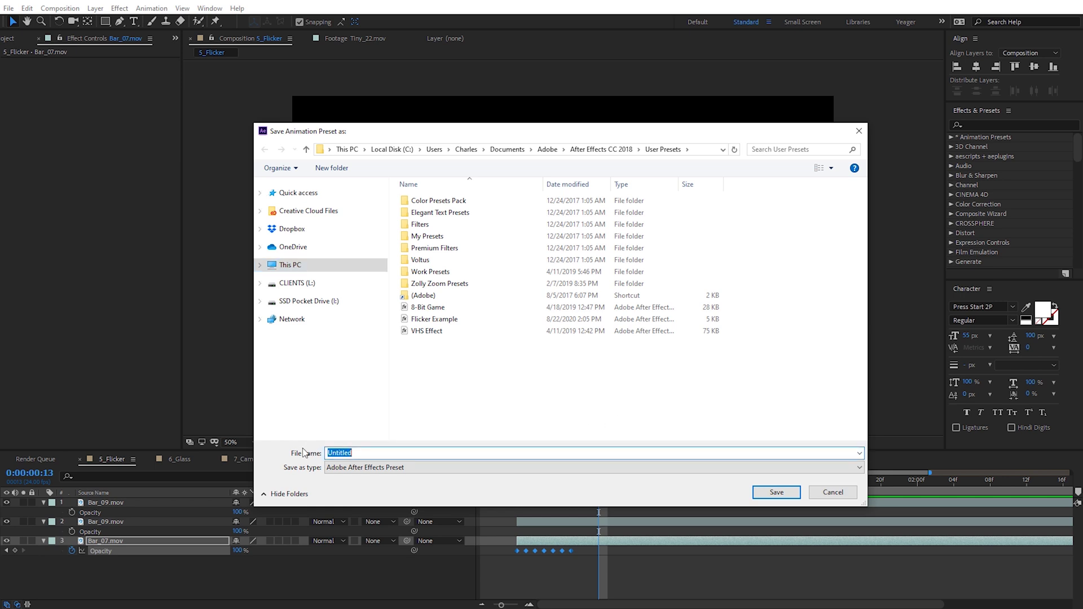
{"action": "type", "text": "HUD Flicker On"}
{"action": "left_click", "coordinate": [779, 493]}
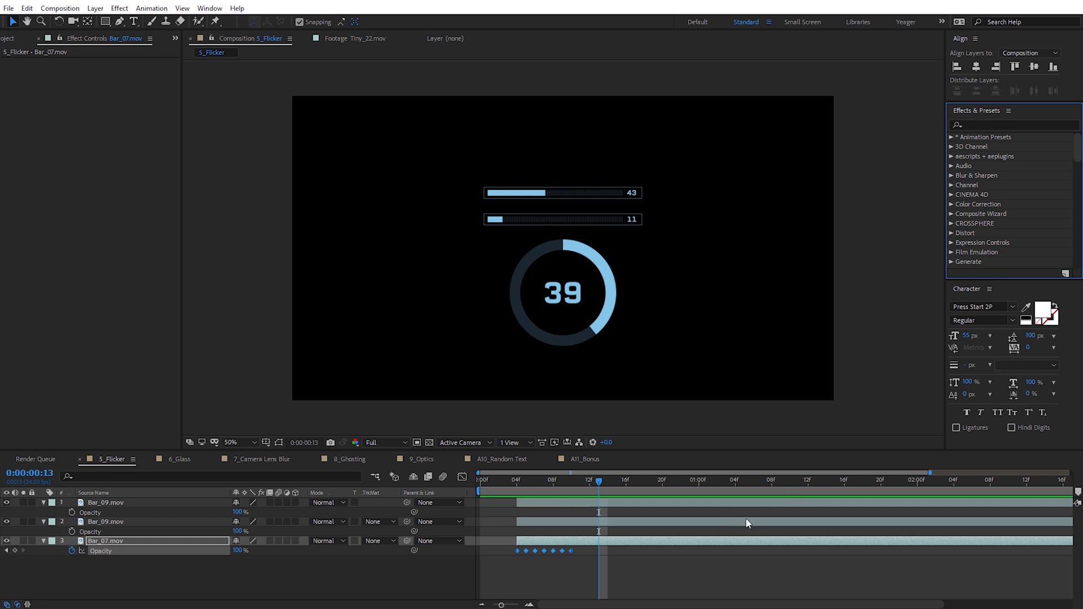
- Search the effects and presets for "hud flicker" and shift the lower and upper Bar_09.mov layers to start at frames 11 and 15
{"action": "left_click", "coordinate": [987, 125]}
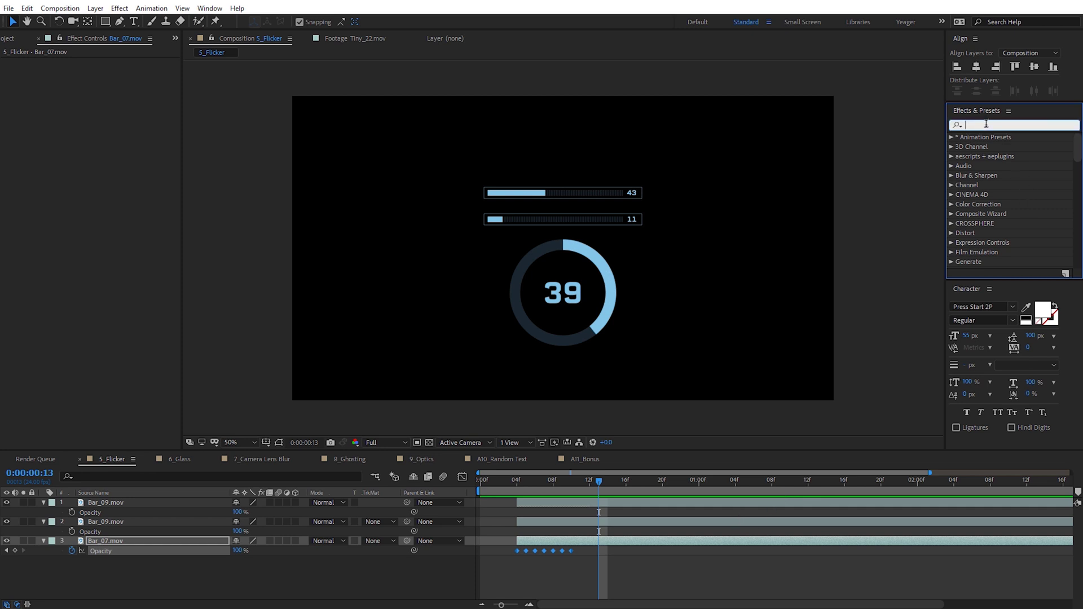
{"action": "type", "text": "hud flicker"}
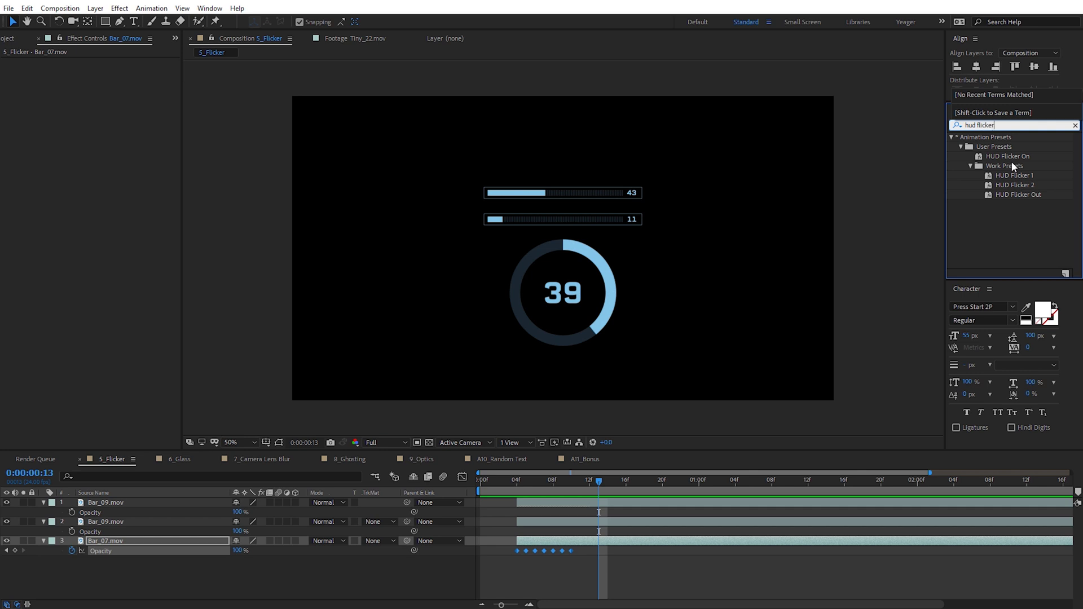
{"action": "left_click", "coordinate": [533, 490]}
{"action": "key", "text": "Page_Up"}
{"action": "key", "text": "Page_Up"}
{"action": "left_click", "coordinate": [546, 524]}
{"action": "left_click_drag", "start_coordinate": [519, 522], "coordinate": [581, 522]}
{"action": "left_click_drag", "start_coordinate": [519, 501], "coordinate": [617, 504]}
- Apply the HUD Flicker On preset to both Bar_09.mov layers at their starting frames and scrub through the staggered flicker
{"action": "left_click_drag", "start_coordinate": [1007, 156], "coordinate": [595, 521]}
{"action": "left_click", "coordinate": [620, 479]}
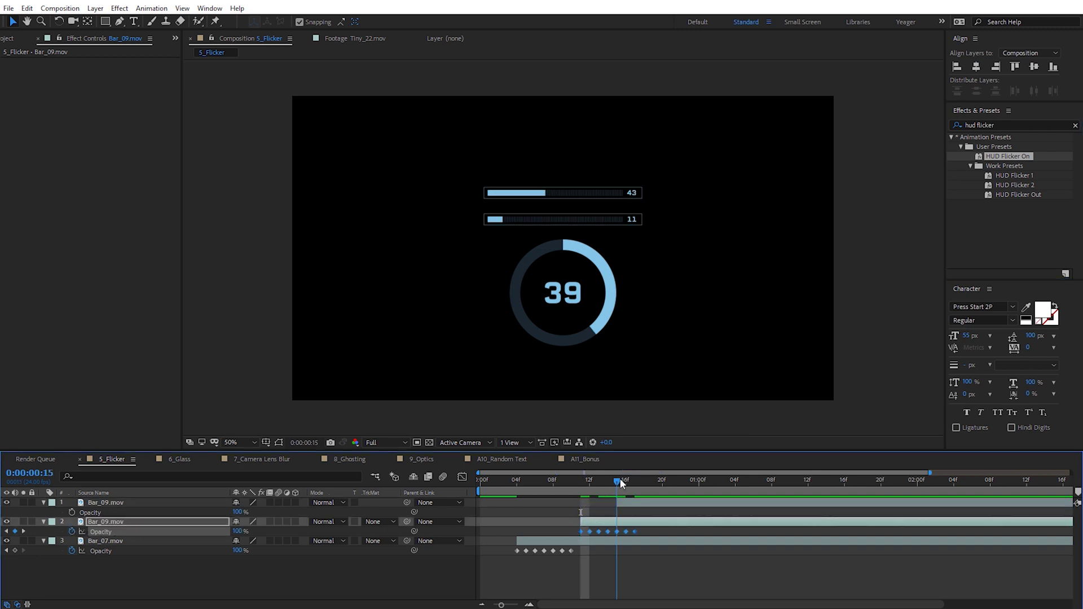
{"action": "left_click_drag", "start_coordinate": [993, 179], "coordinate": [641, 501]}
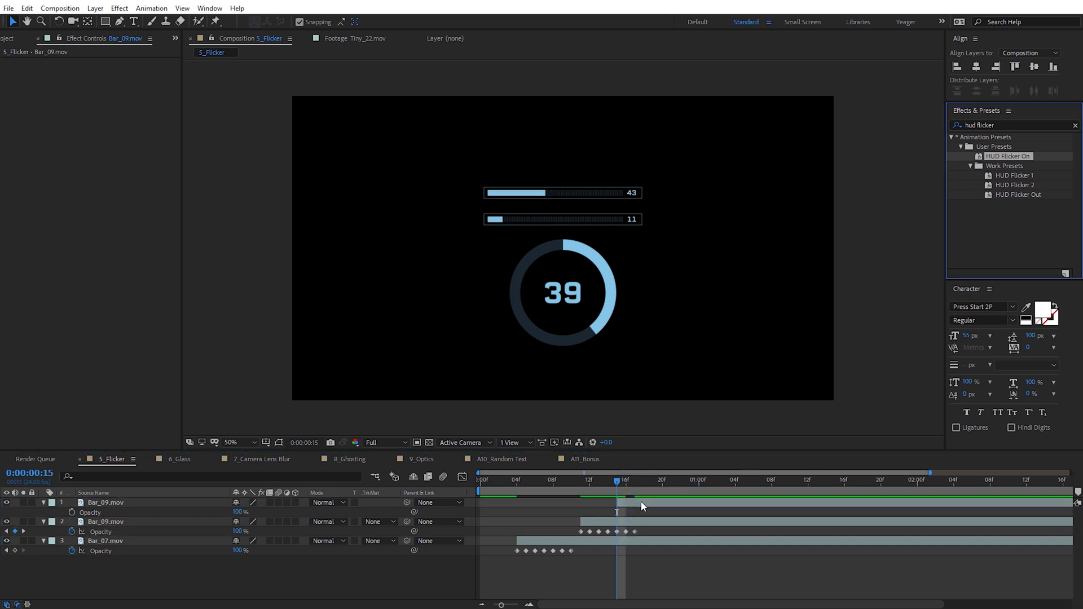
{"action": "left_click", "coordinate": [544, 480]}
{"action": "left_click_drag", "start_coordinate": [520, 491], "coordinate": [761, 495]}
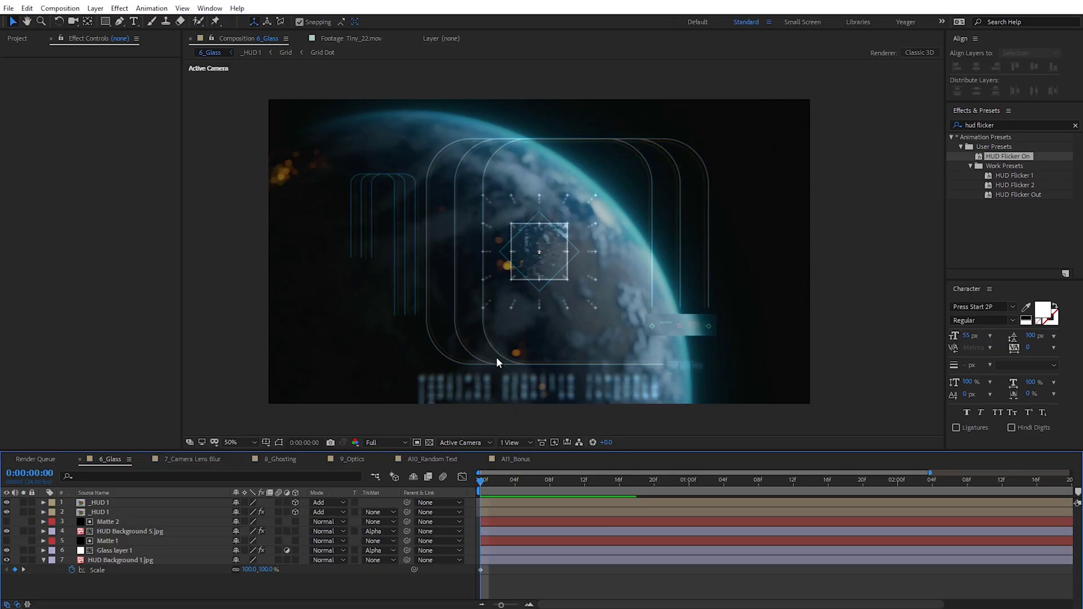
- Delete all six layers above HUD Background 1.jpg in the 6_Glass composition
{"action": "key", "text": "period"}
{"action": "left_click_drag", "start_coordinate": [691, 354], "coordinate": [630, 246]}
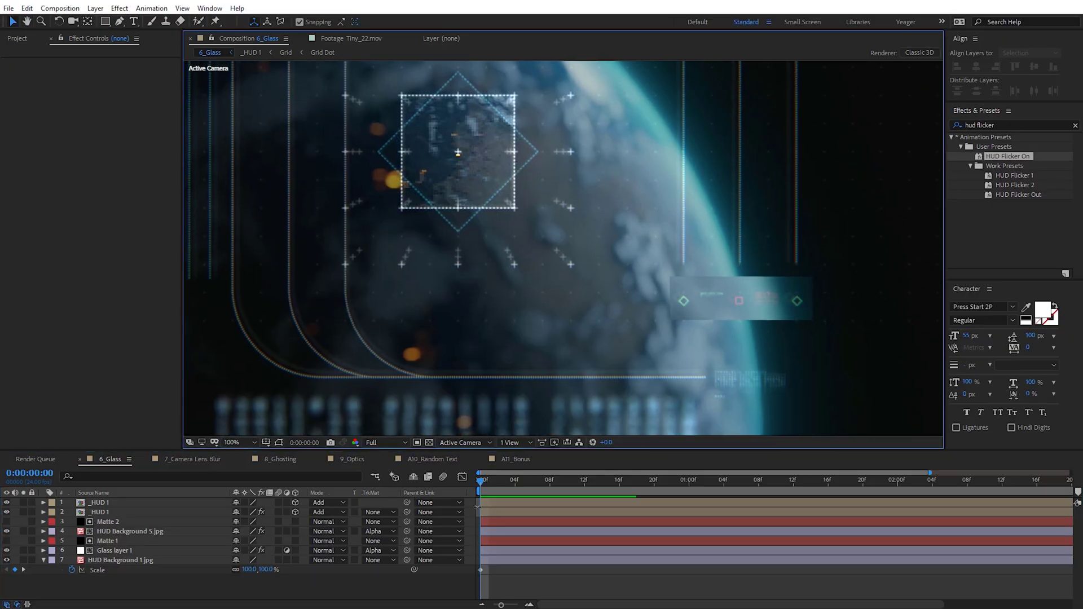
{"action": "mouse_move", "coordinate": [484, 485]}
{"action": "left_mouse_down"}
{"action": "mouse_move", "coordinate": [648, 486]}
{"action": "mouse_move", "coordinate": [472, 496]}
{"action": "left_mouse_up"}
{"action": "scroll", "coordinate": [506, 310], "scroll_direction": "down", "scroll_amount": 2}
{"action": "left_click_drag", "start_coordinate": [440, 252], "coordinate": [479, 316]}
{"action": "key", "text": "v"}
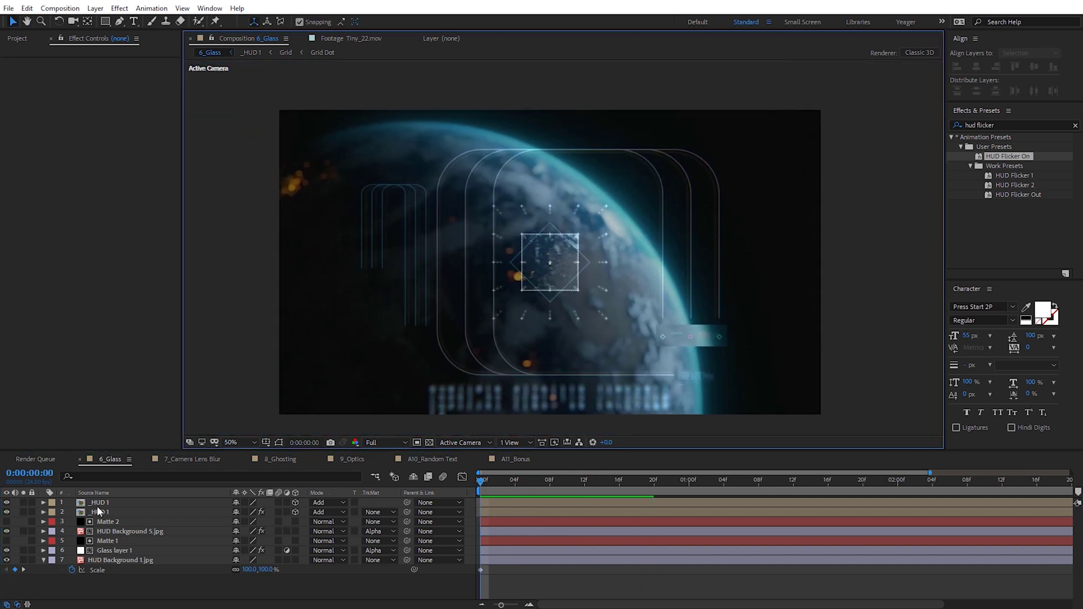
{"action": "left_click", "coordinate": [99, 506]}
{"action": "left_click", "coordinate": [111, 554], "text": "shift"}
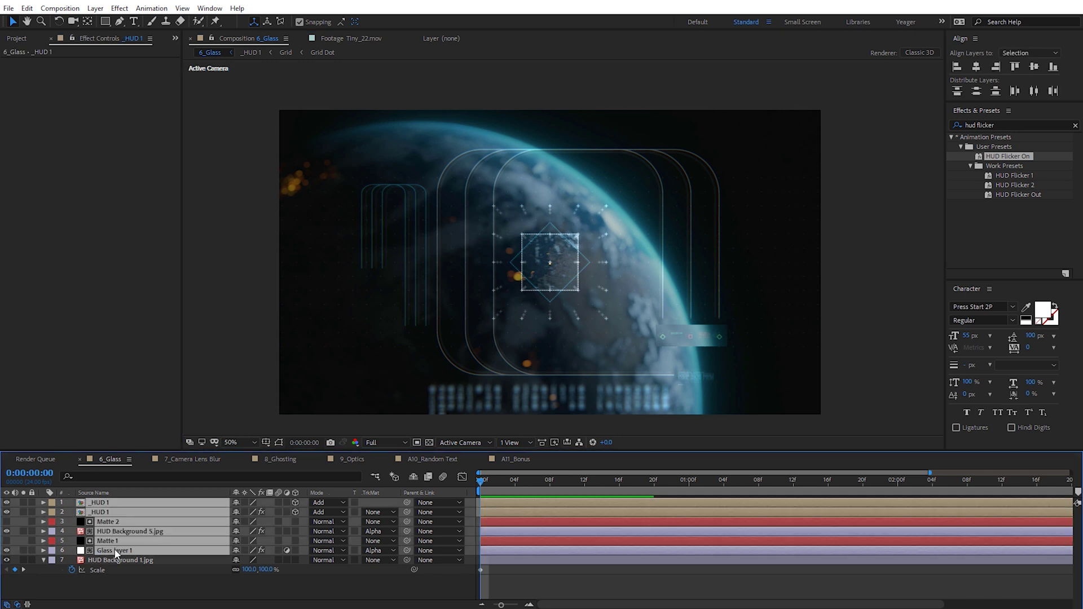
{"action": "key", "text": "Delete"}
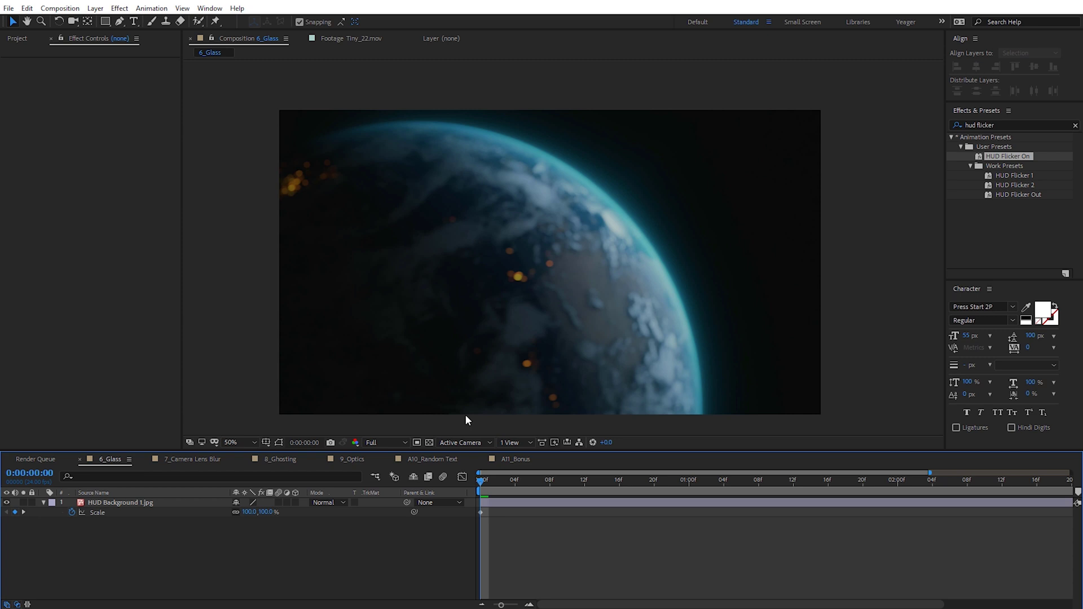
- Create a black solid 300 px wide and 400 px high in 6_Glass
{"action": "right_click", "coordinate": [246, 278]}
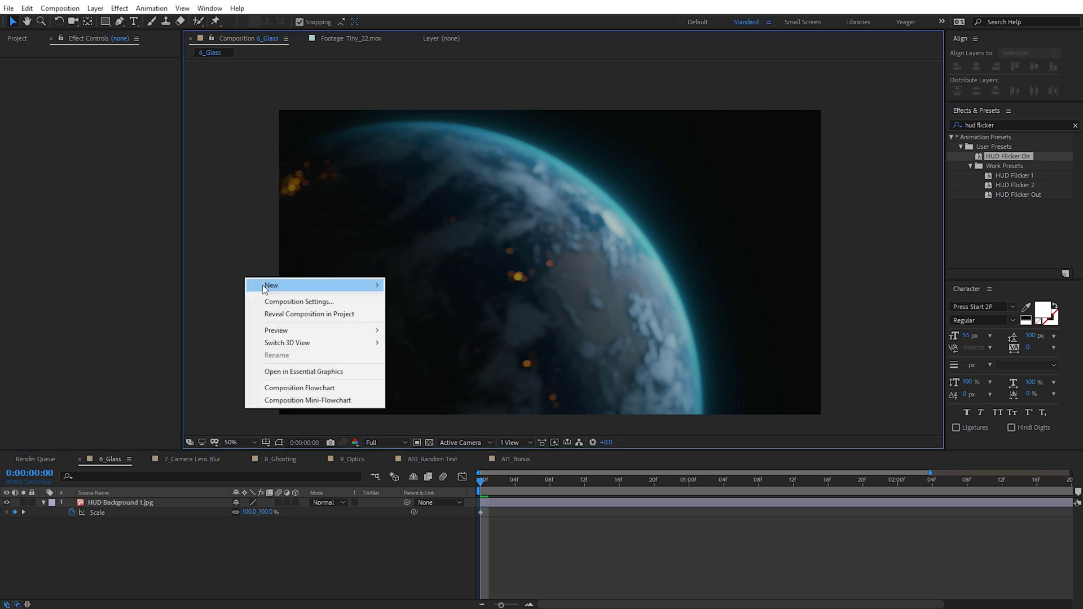
{"action": "mouse_move", "coordinate": [262, 285]}
{"action": "left_click", "coordinate": [435, 314]}
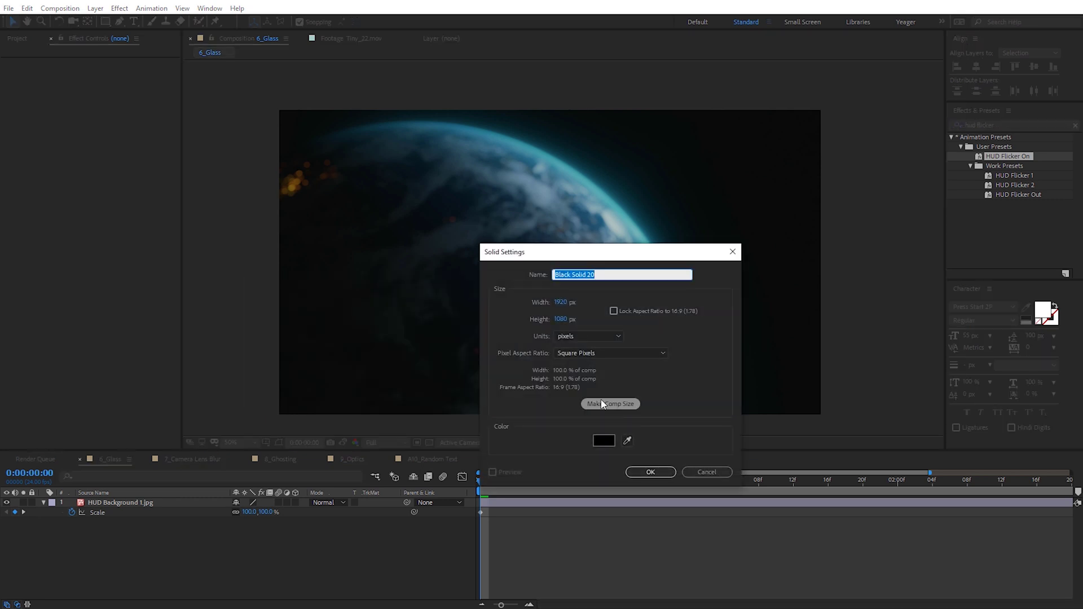
{"action": "left_click", "coordinate": [561, 306]}
{"action": "type", "text": "300"}
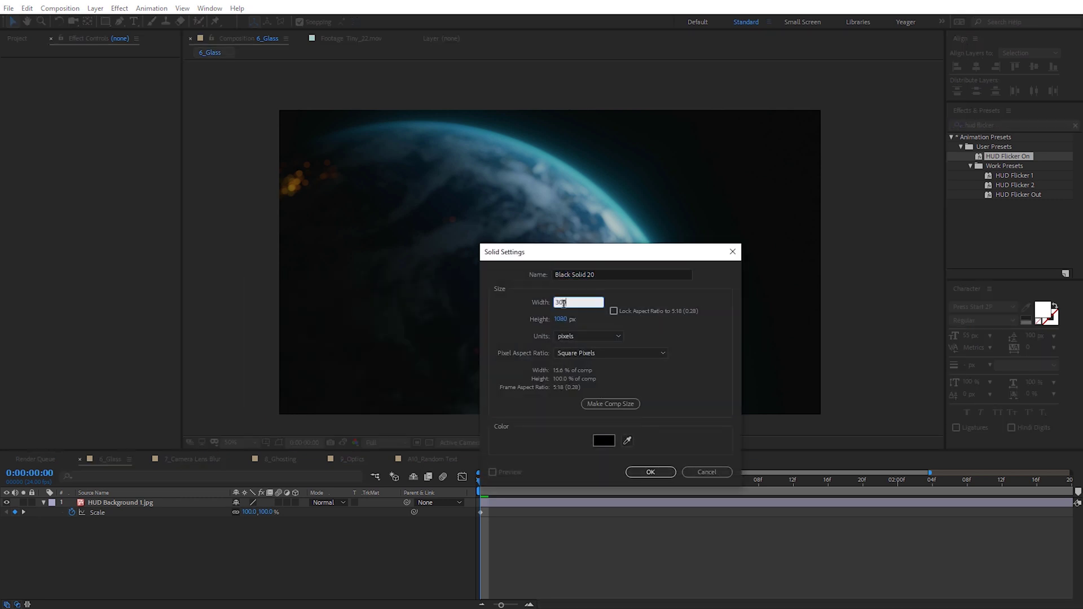
{"action": "key", "text": "Tab"}
{"action": "type", "text": "400"}
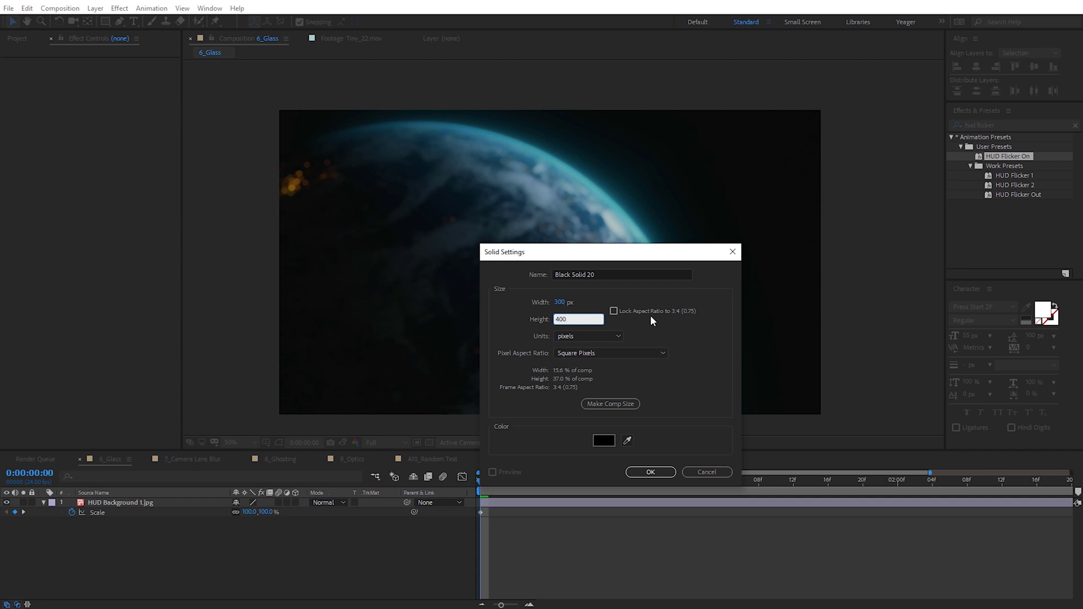
{"action": "left_click", "coordinate": [651, 472]}
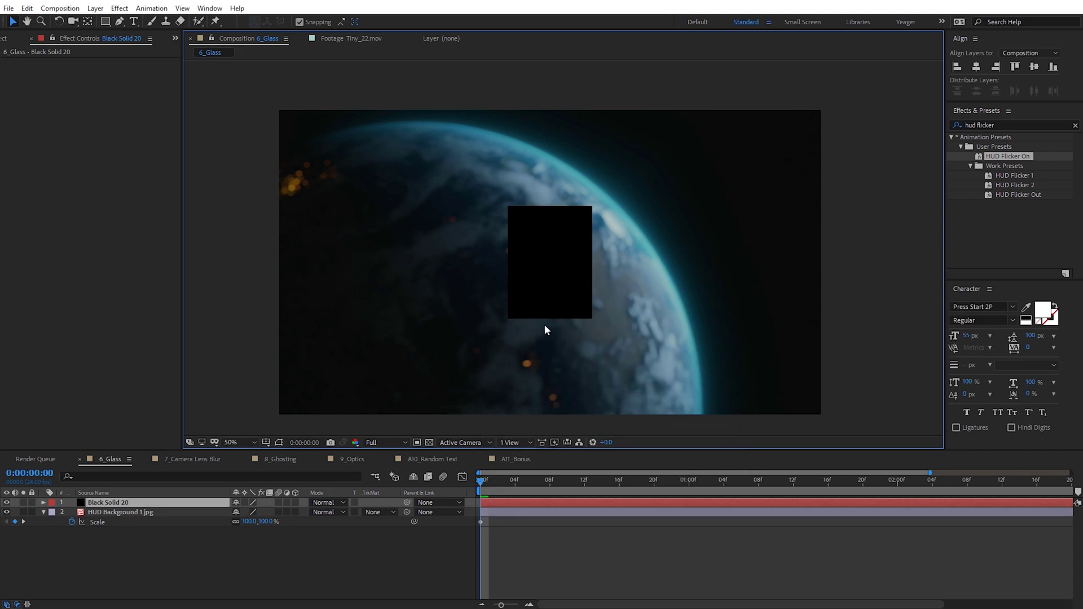
- Create an adjustment layer in 6_Glass and place it between the black solid and HUD Background 1.jpg
{"action": "key", "text": "F2"}
{"action": "right_click", "coordinate": [228, 228]}
{"action": "mouse_move", "coordinate": [270, 237]}
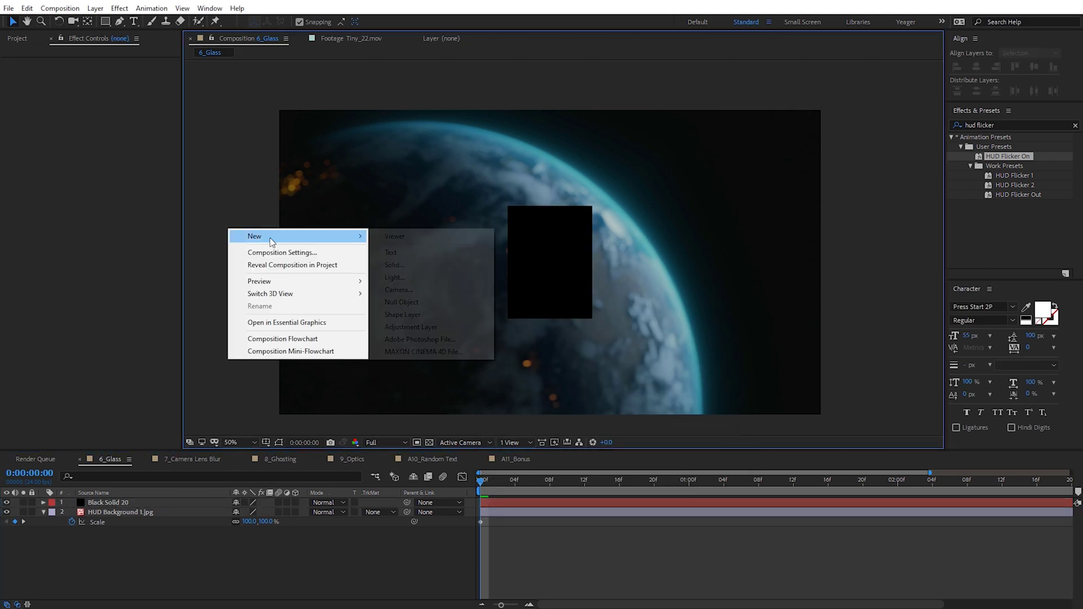
{"action": "left_click", "coordinate": [417, 327]}
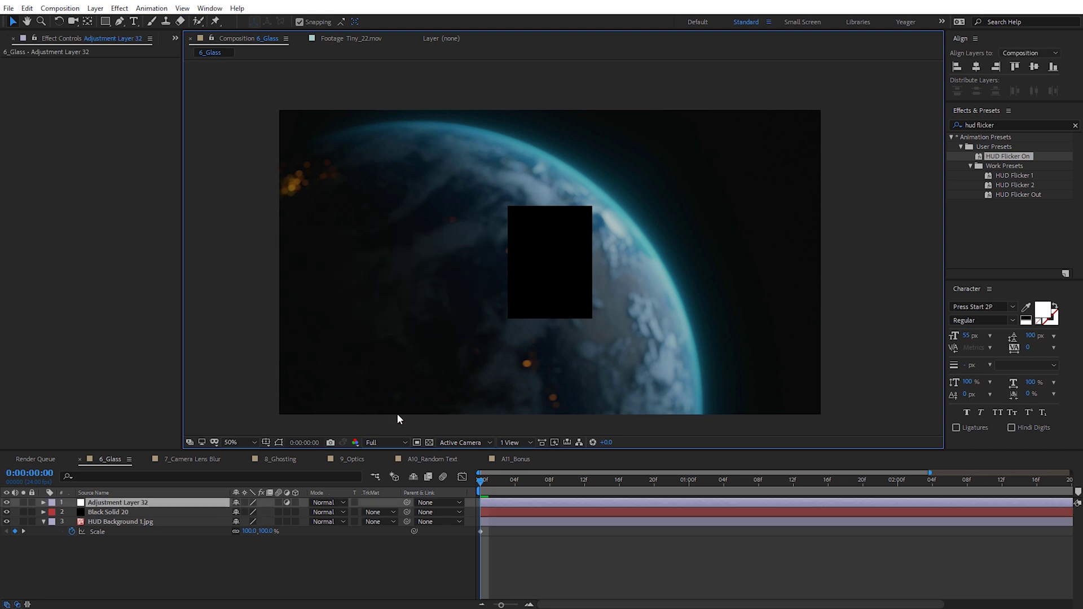
{"action": "left_click_drag", "start_coordinate": [132, 508], "coordinate": [130, 514]}
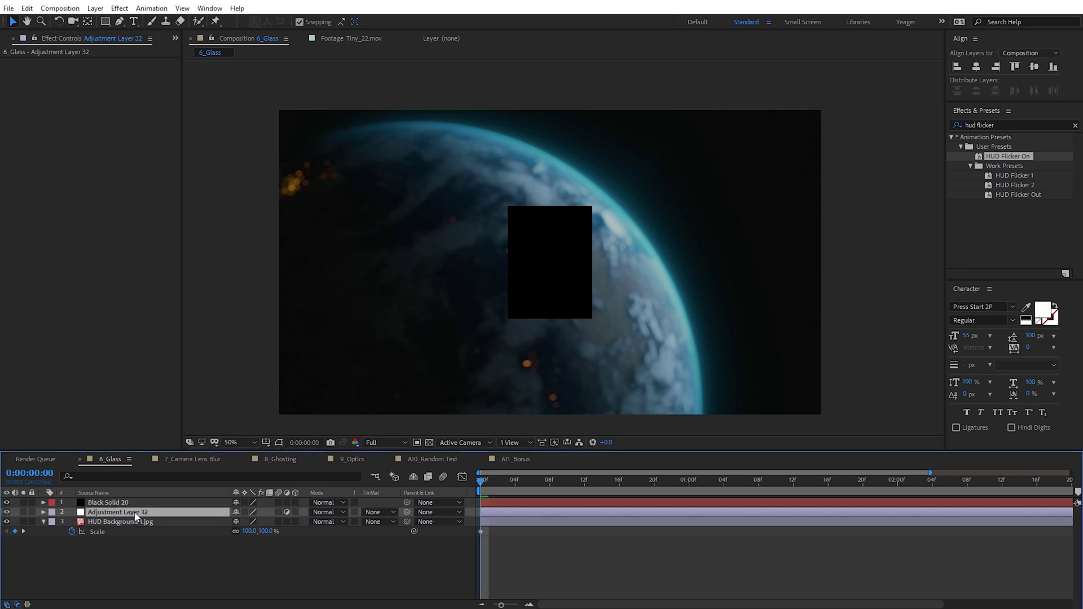
- Apply the Distort Transform effect to the adjustment layer and set its track matte to Alpha Matte "Black Solid 20"
{"action": "left_click", "coordinate": [119, 8]}
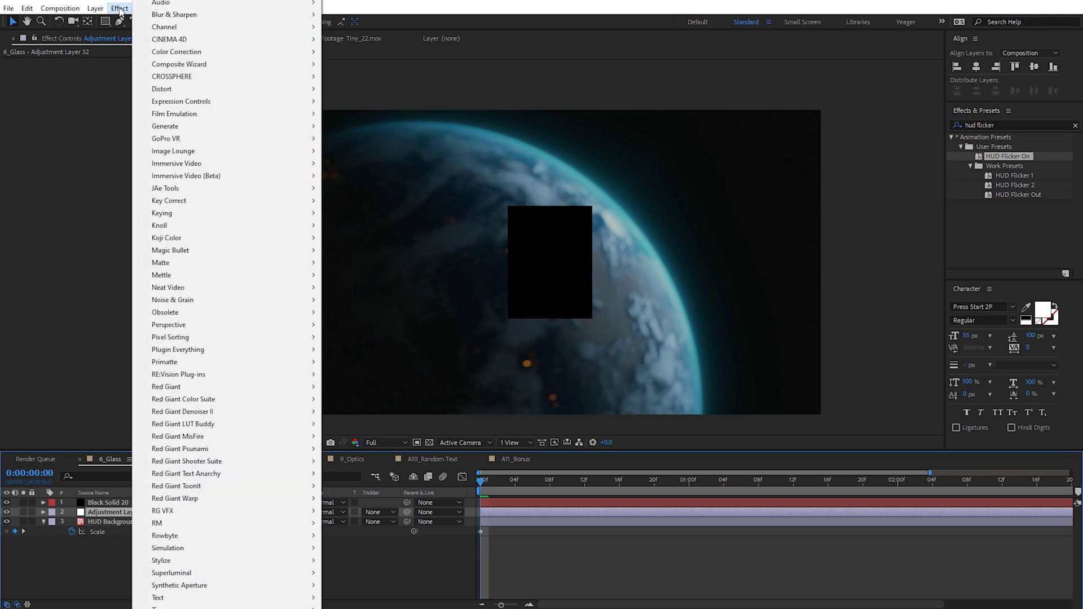
{"action": "mouse_move", "coordinate": [201, 87]}
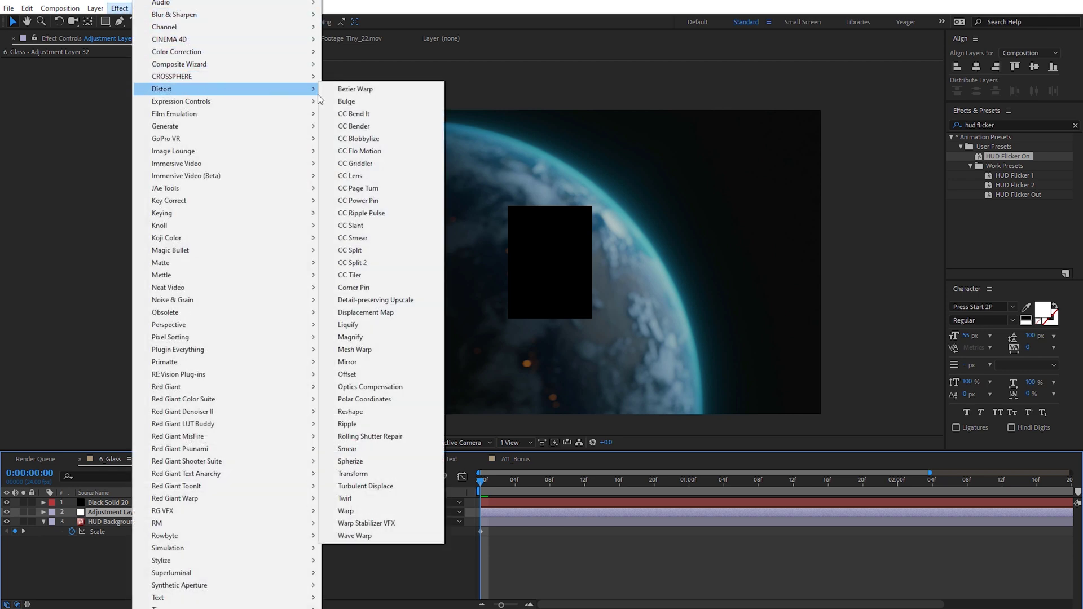
{"action": "left_click", "coordinate": [365, 473]}
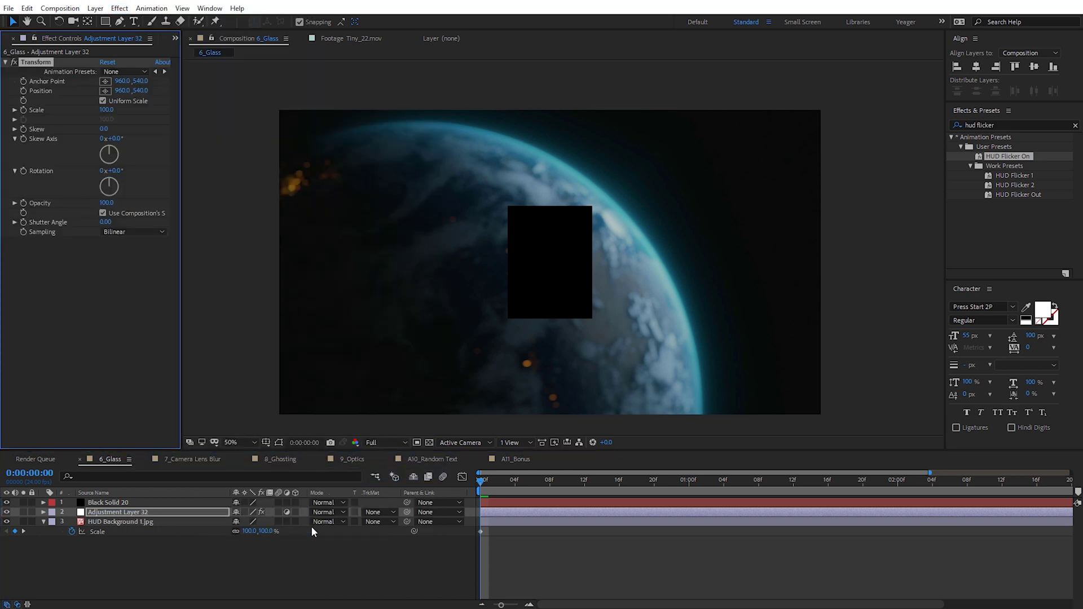
{"action": "left_click", "coordinate": [382, 512]}
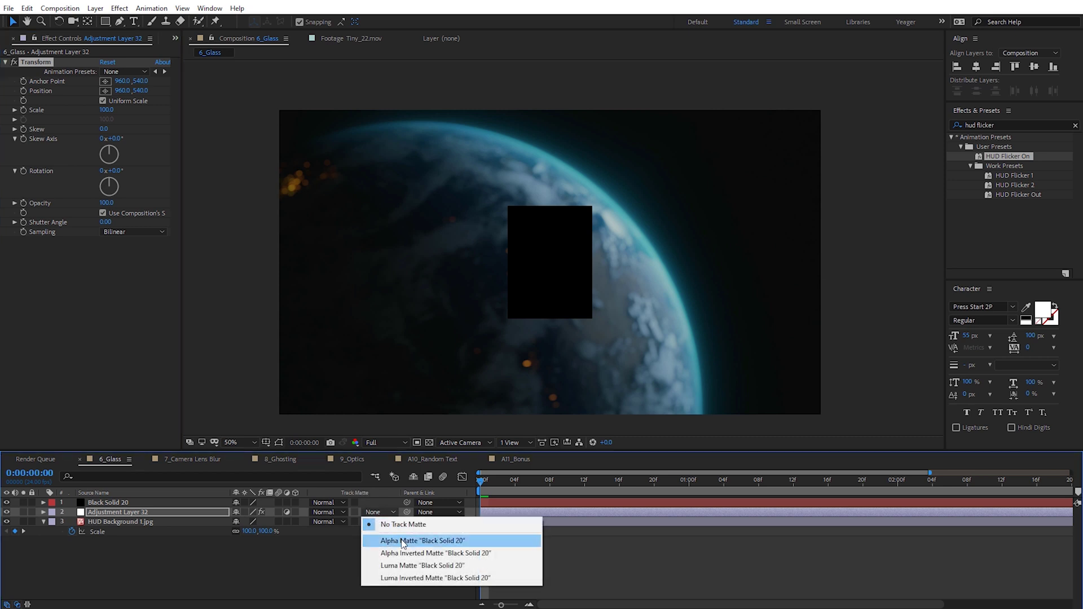
{"action": "left_click", "coordinate": [401, 540]}
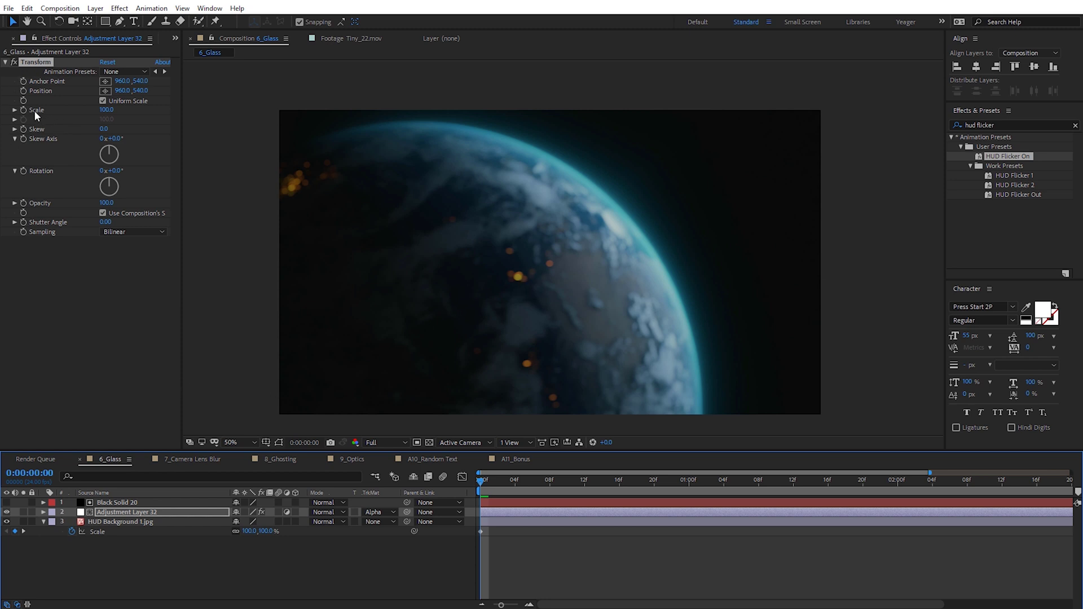
- Add a Gaussian Blur with 18.4 blurriness to the adjustment layer and raise its Transform effect scale to 124
{"action": "mouse_move", "coordinate": [106, 114]}
{"action": "left_mouse_down"}
{"action": "mouse_move", "coordinate": [121, 111]}
{"action": "mouse_move", "coordinate": [102, 118]}
{"action": "left_mouse_up"}
{"action": "scroll", "coordinate": [559, 298], "scroll_direction": "up", "scroll_amount": 2}
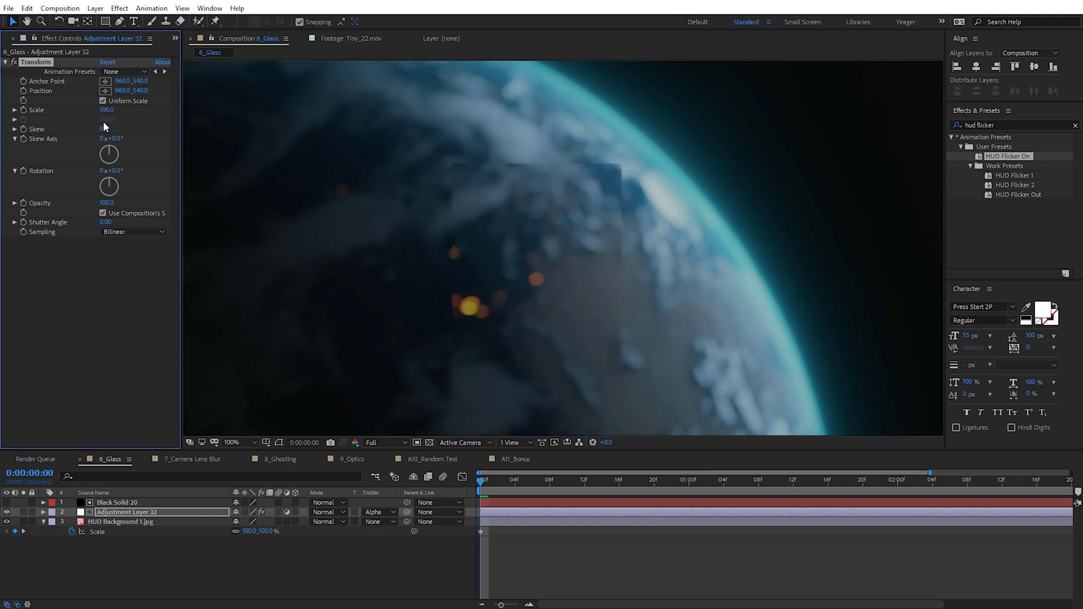
{"action": "left_click", "coordinate": [121, 9]}
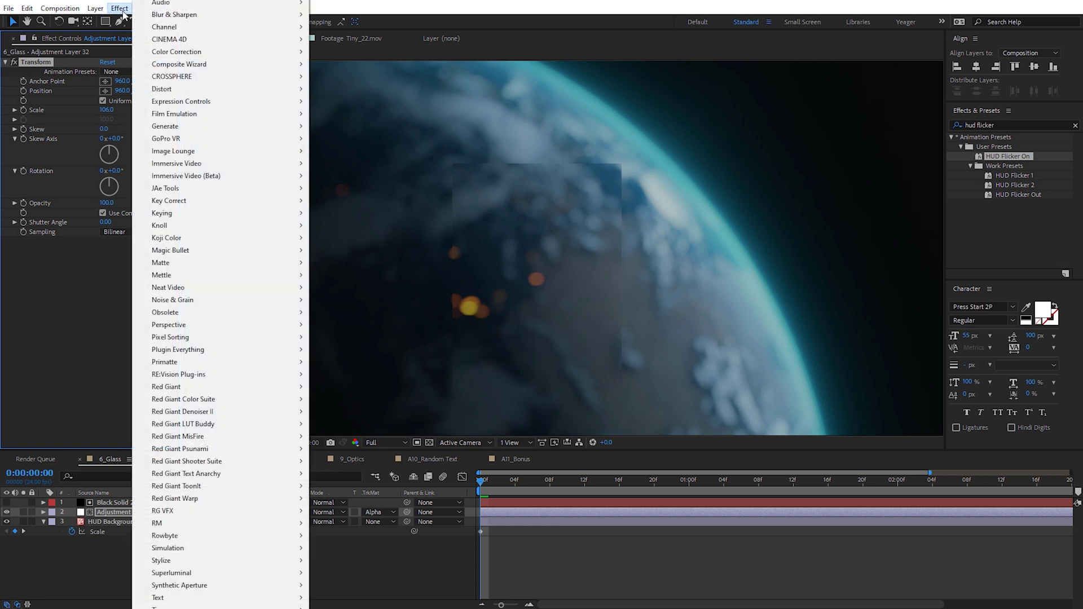
{"action": "mouse_move", "coordinate": [249, 17]}
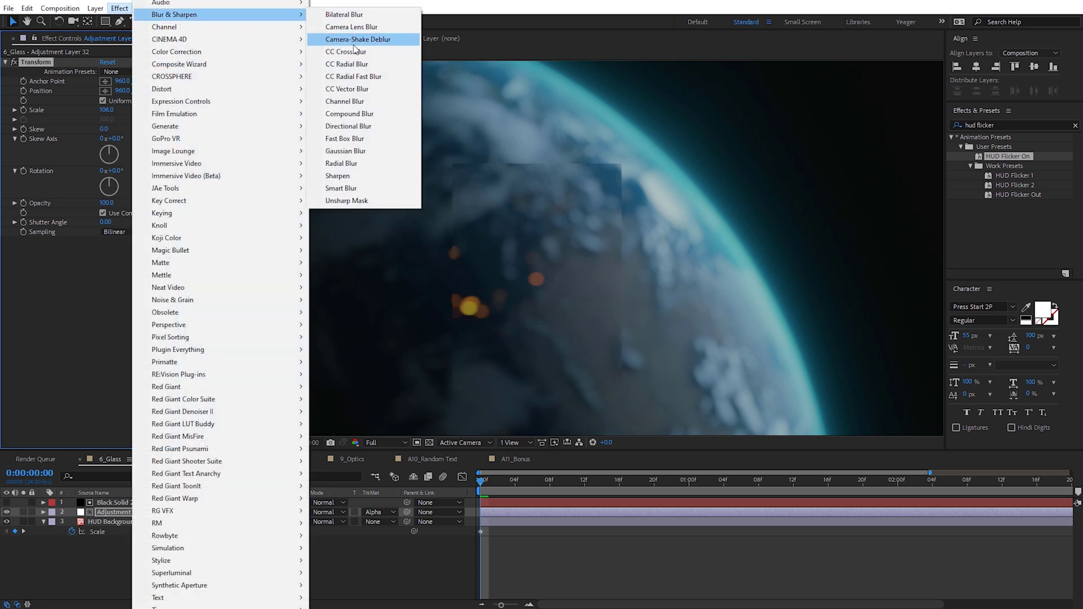
{"action": "left_click", "coordinate": [358, 150]}
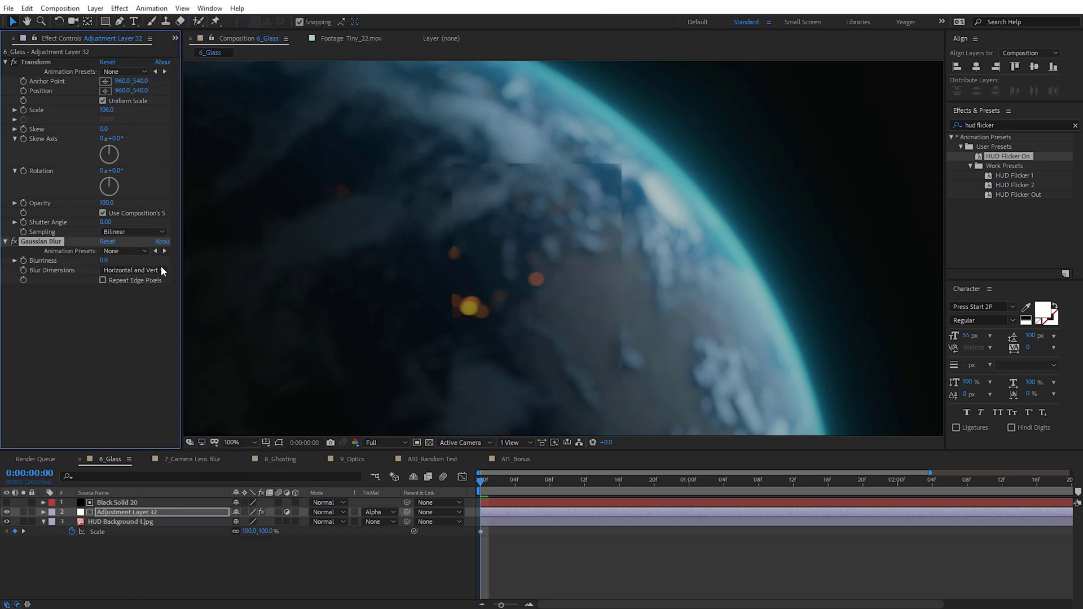
{"action": "left_click_drag", "start_coordinate": [104, 261], "coordinate": [222, 279]}
{"action": "left_click_drag", "start_coordinate": [106, 110], "coordinate": [115, 110]}
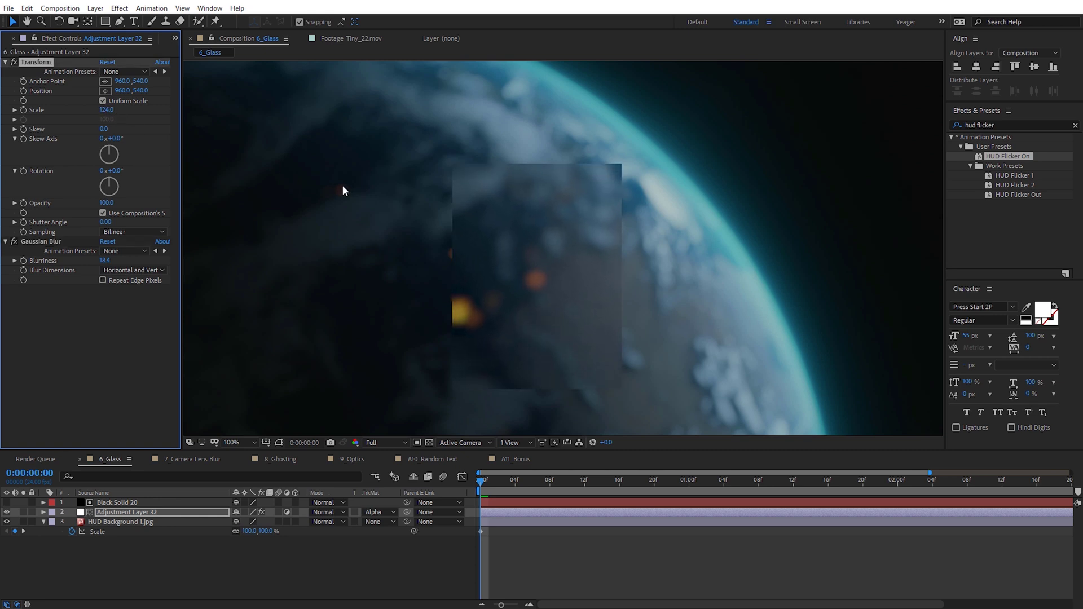
- Preview the glass panel in playback and move the Black Solid 20 matte around over the planet
{"action": "scroll", "coordinate": [344, 189], "scroll_direction": "down", "scroll_amount": 2}
{"action": "key", "text": "space"}
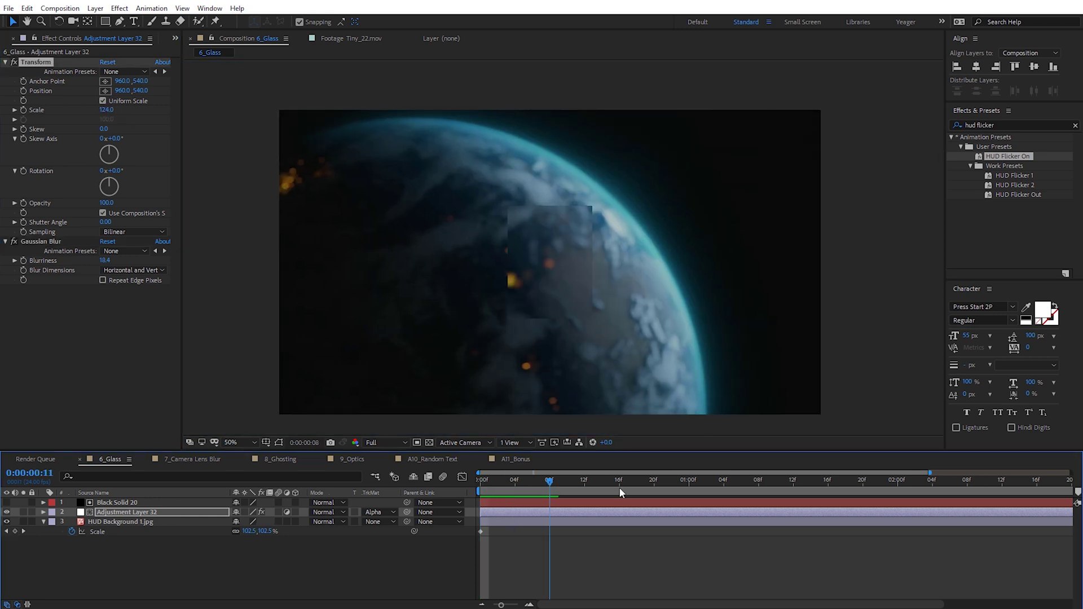
{"action": "key", "text": "space"}
{"action": "left_click", "coordinate": [107, 503]}
{"action": "left_click_drag", "start_coordinate": [534, 331], "coordinate": [534, 302]}
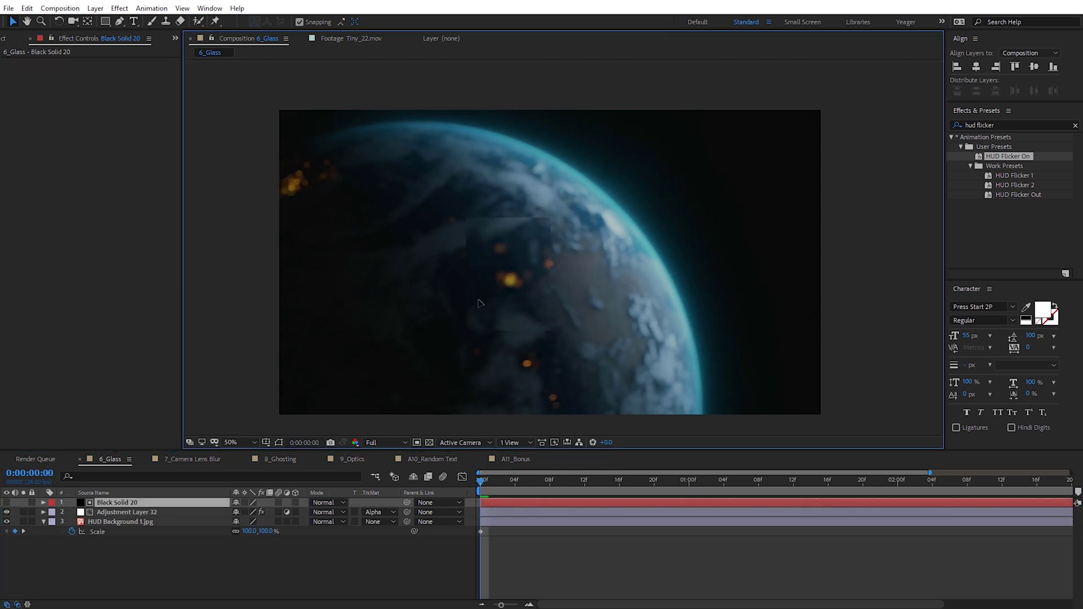
{"action": "left_click_drag", "start_coordinate": [634, 253], "coordinate": [651, 274]}
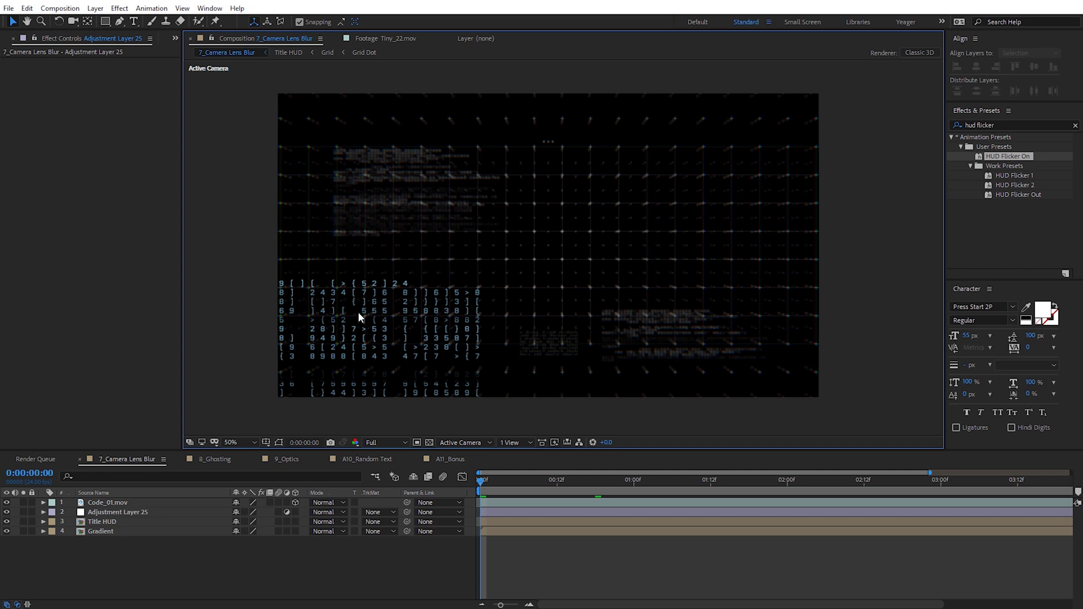
- Apply Camera Lens Blur to the Code_01.mov layer in 7_Camera Lens Blur and set its blur radius to 11
{"action": "left_click", "coordinate": [108, 504]}
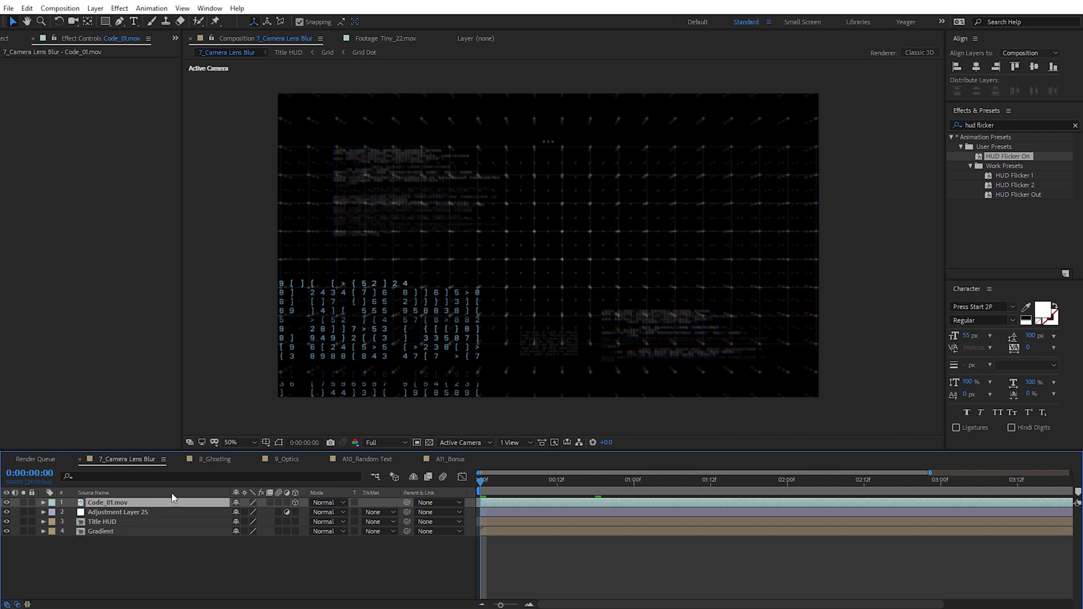
{"action": "left_click", "coordinate": [120, 9]}
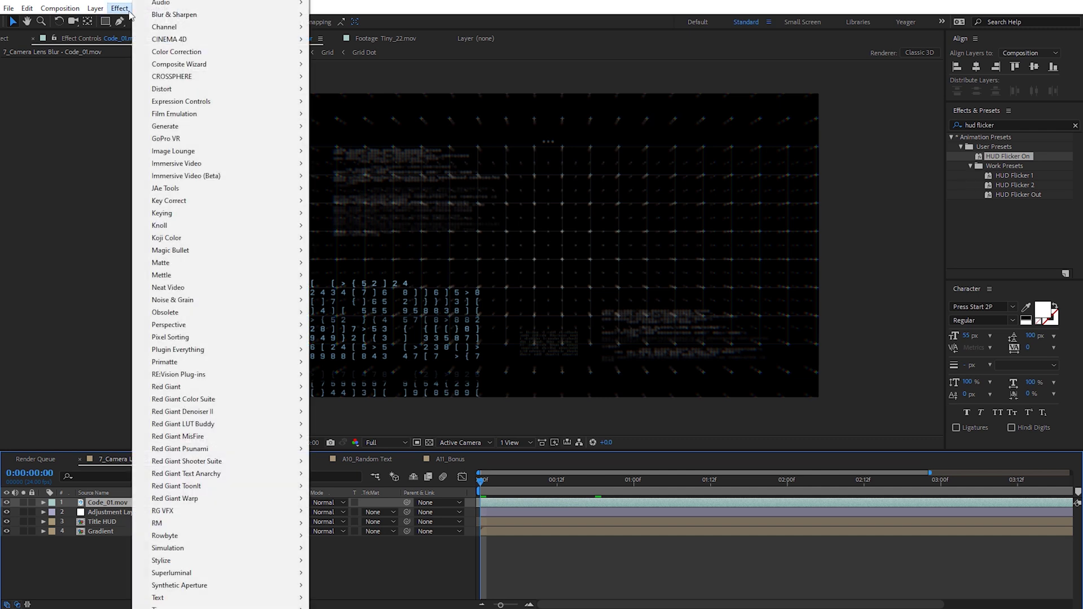
{"action": "mouse_move", "coordinate": [202, 15]}
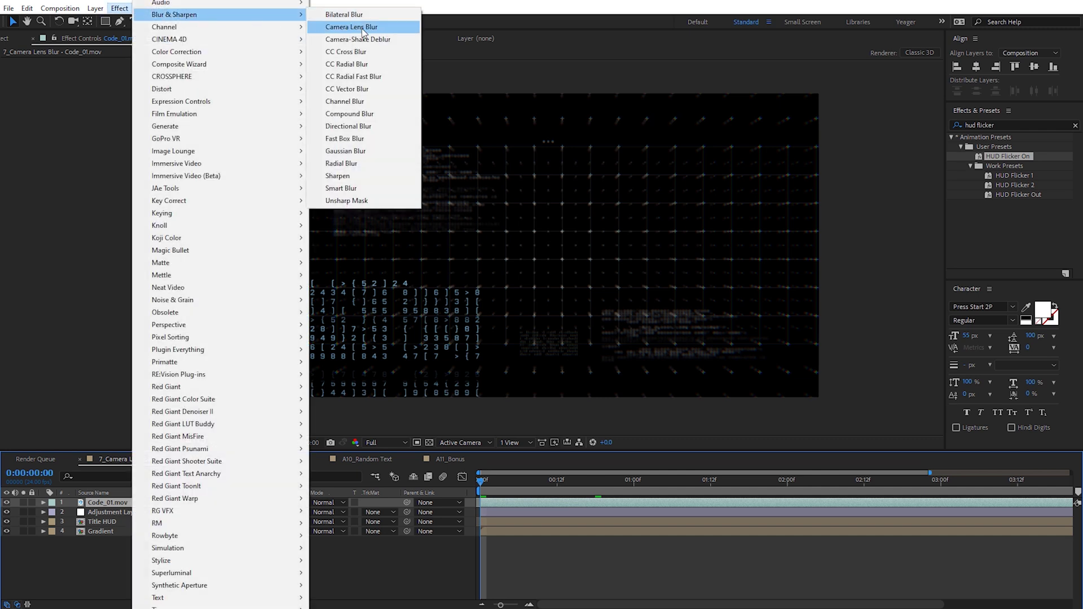
{"action": "left_click", "coordinate": [351, 28]}
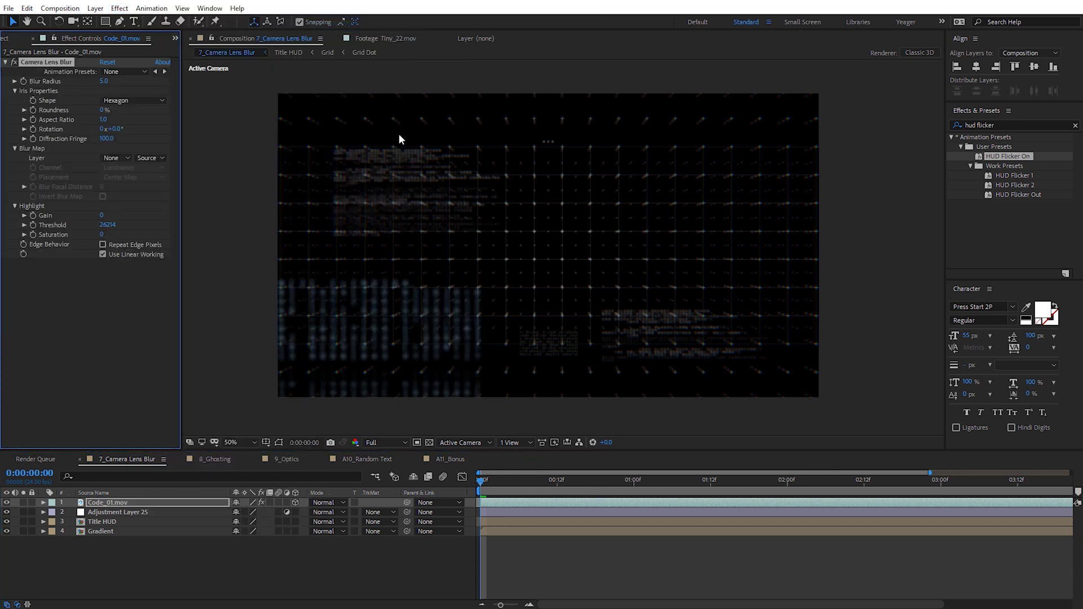
{"action": "key", "text": "period"}
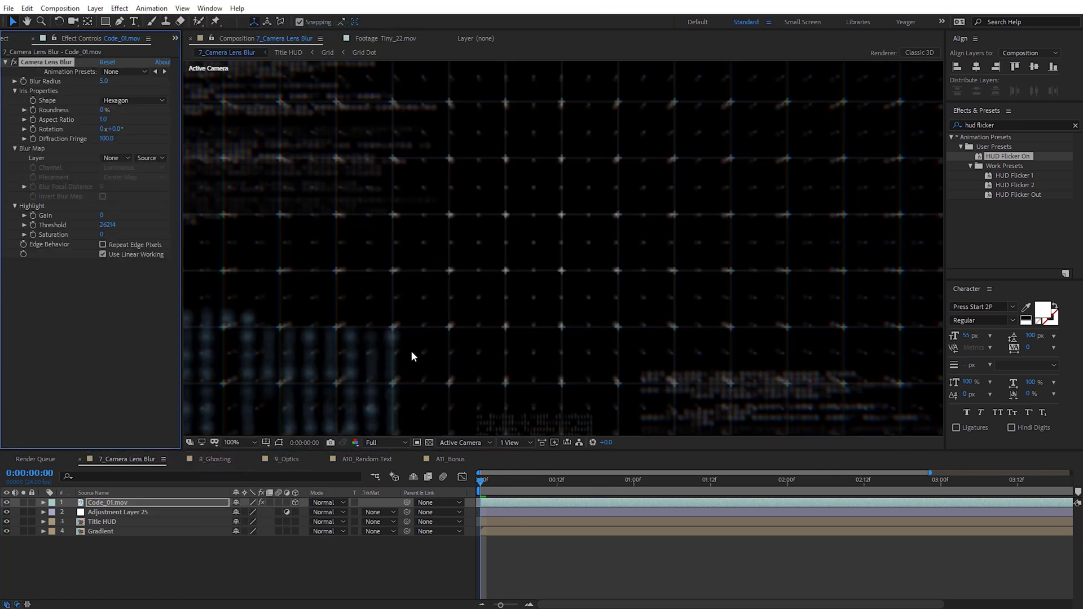
{"action": "scroll", "coordinate": [587, 271], "scroll_direction": "down", "scroll_amount": 3}
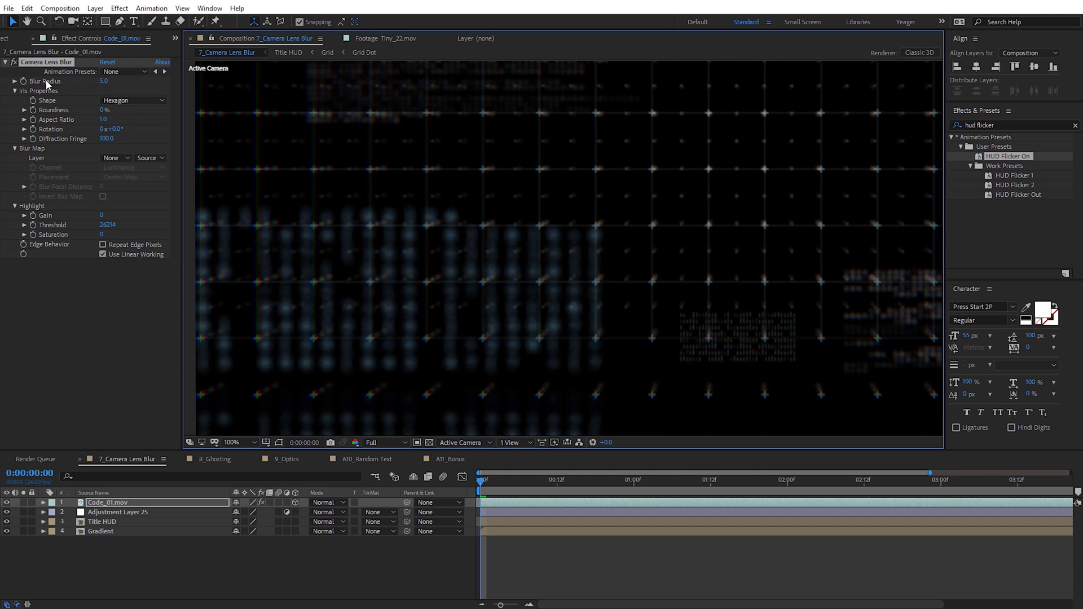
{"action": "mouse_move", "coordinate": [105, 81]}
{"action": "left_mouse_down"}
{"action": "mouse_move", "coordinate": [133, 81]}
{"action": "mouse_move", "coordinate": [105, 81]}
{"action": "left_mouse_up"}
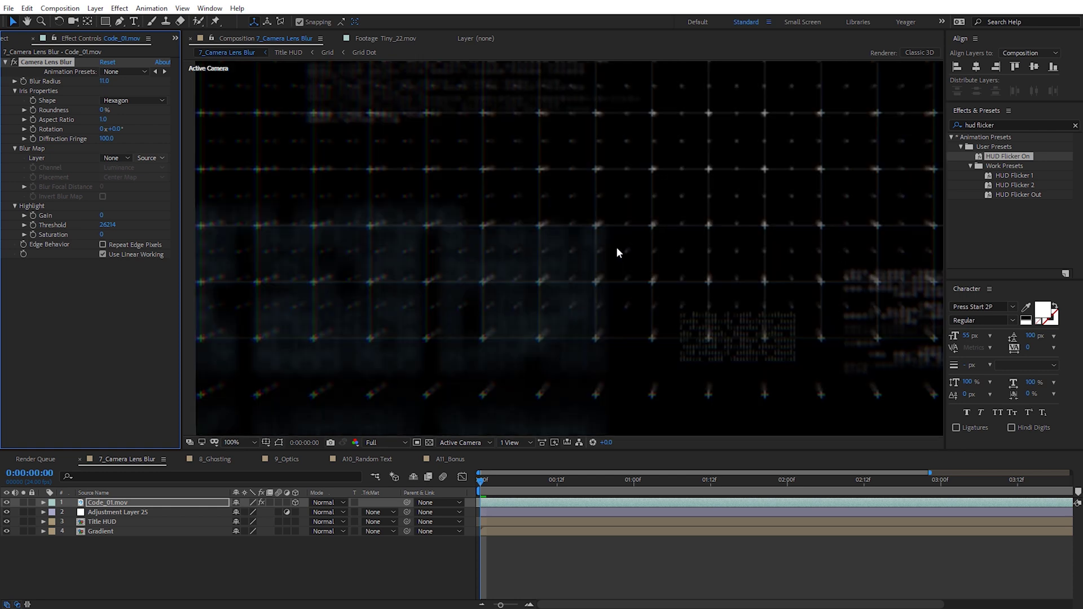
- Set the Code_01.mov layer's blending mode to Add and duplicate the layer twice
{"action": "left_click", "coordinate": [323, 504]}
{"action": "left_click", "coordinate": [354, 124]}
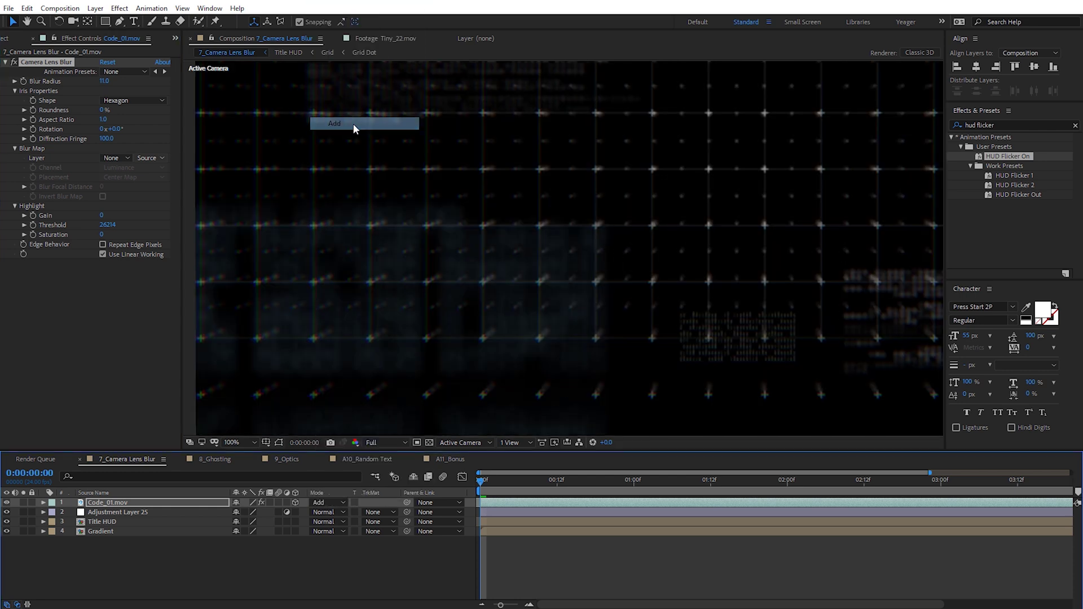
{"action": "left_click", "coordinate": [99, 503]}
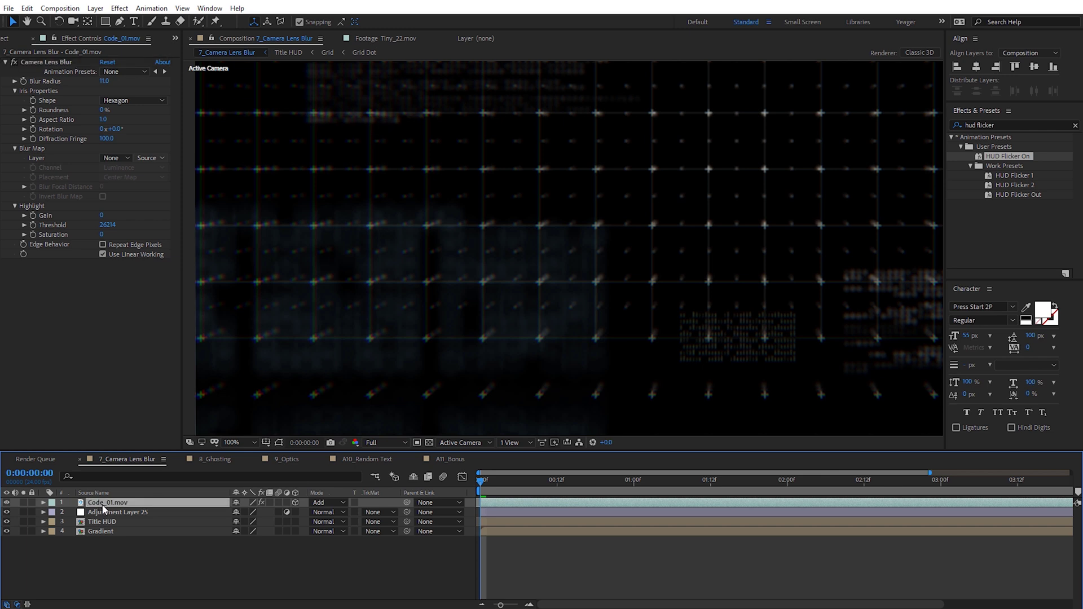
{"action": "key", "text": "ctrl+d"}
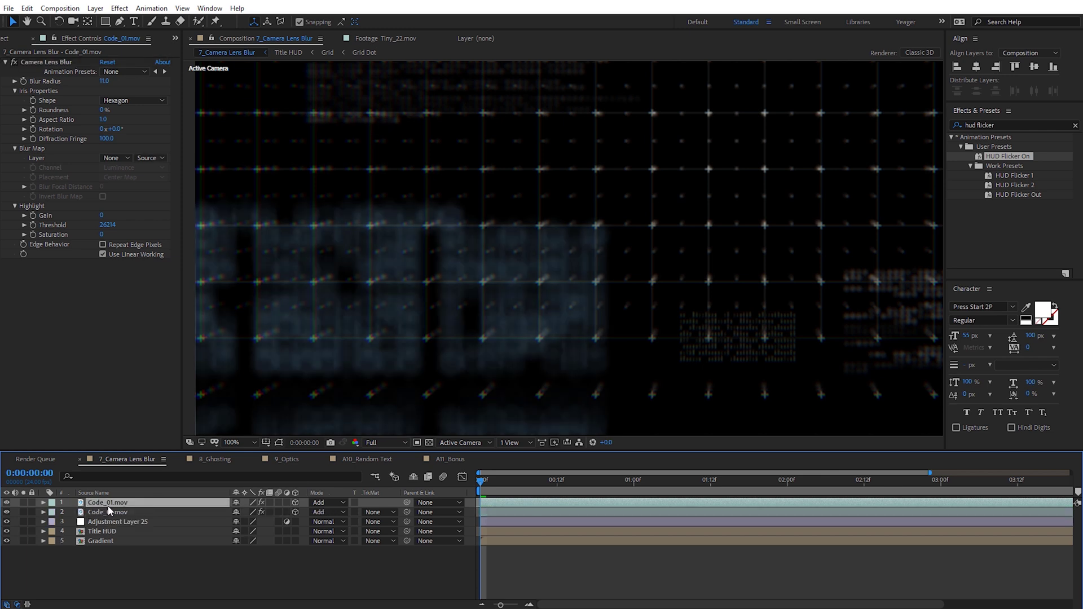
{"action": "key", "text": "ctrl+d"}
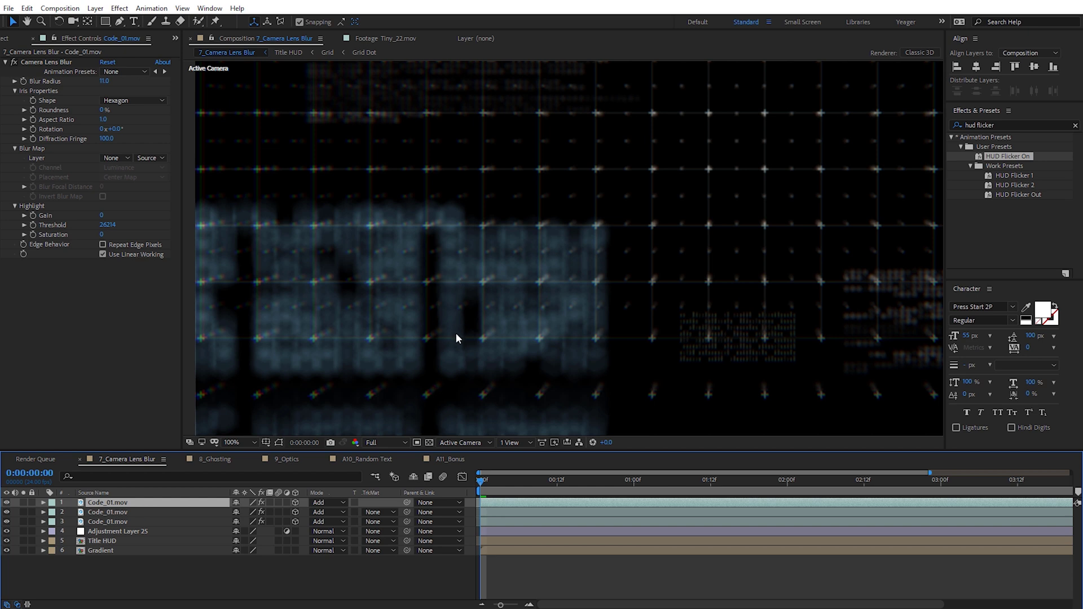
- Scrub to 0:00:01:04 and examine the blurred foreground code against the HUD grid
{"action": "scroll", "coordinate": [455, 332], "scroll_direction": "down", "scroll_amount": 2}
{"action": "left_click_drag", "start_coordinate": [483, 479], "coordinate": [660, 484]}
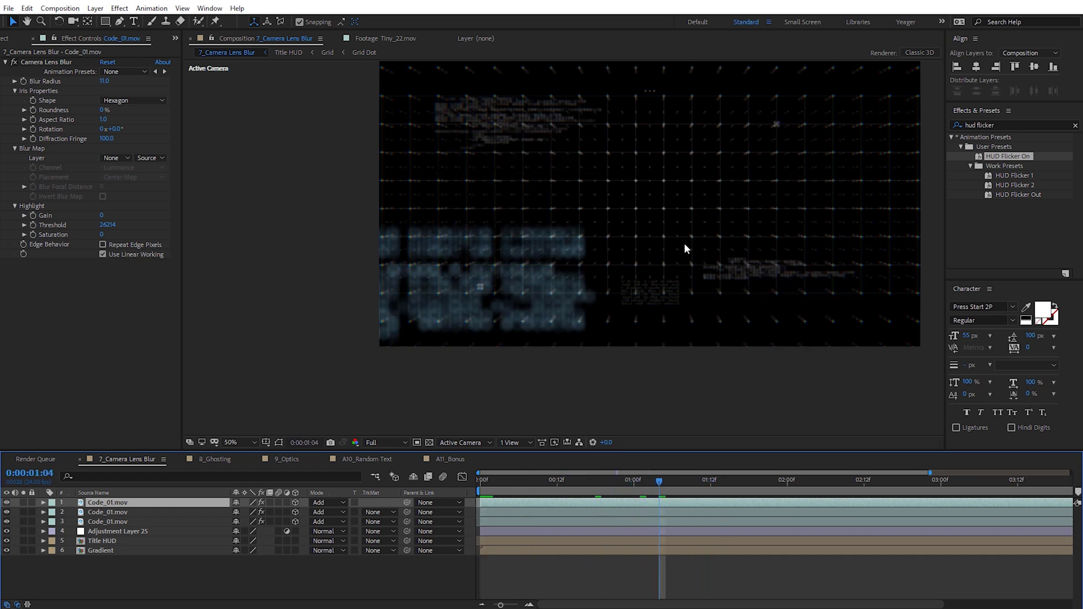
{"action": "scroll", "coordinate": [685, 248], "scroll_direction": "up", "scroll_amount": 3}
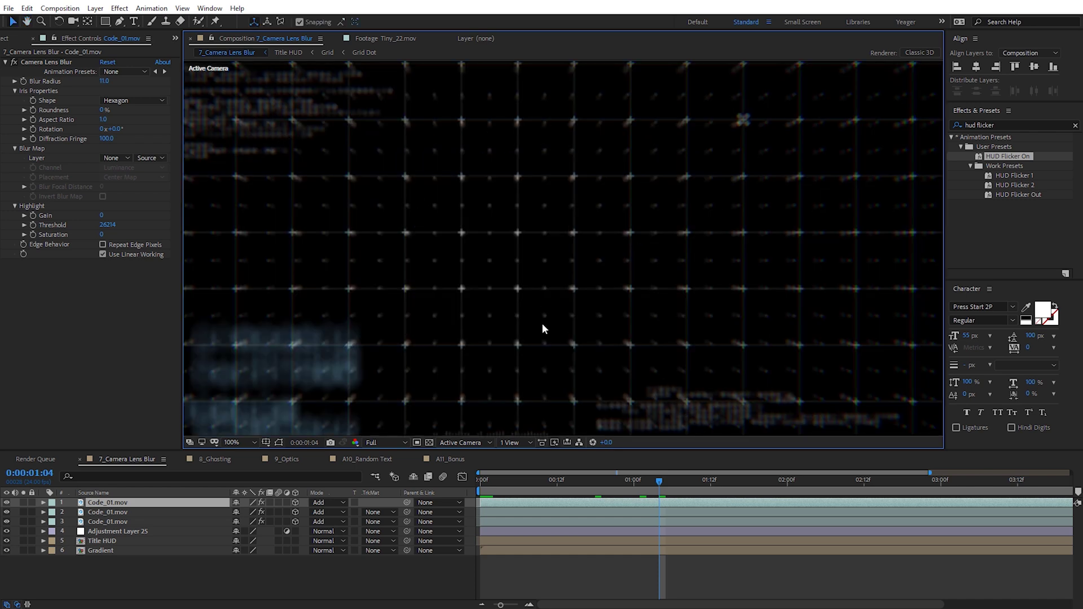
{"action": "scroll", "coordinate": [544, 330], "scroll_direction": "down", "scroll_amount": 2}
{"action": "scroll", "coordinate": [588, 343], "scroll_direction": "left", "scroll_amount": 1}
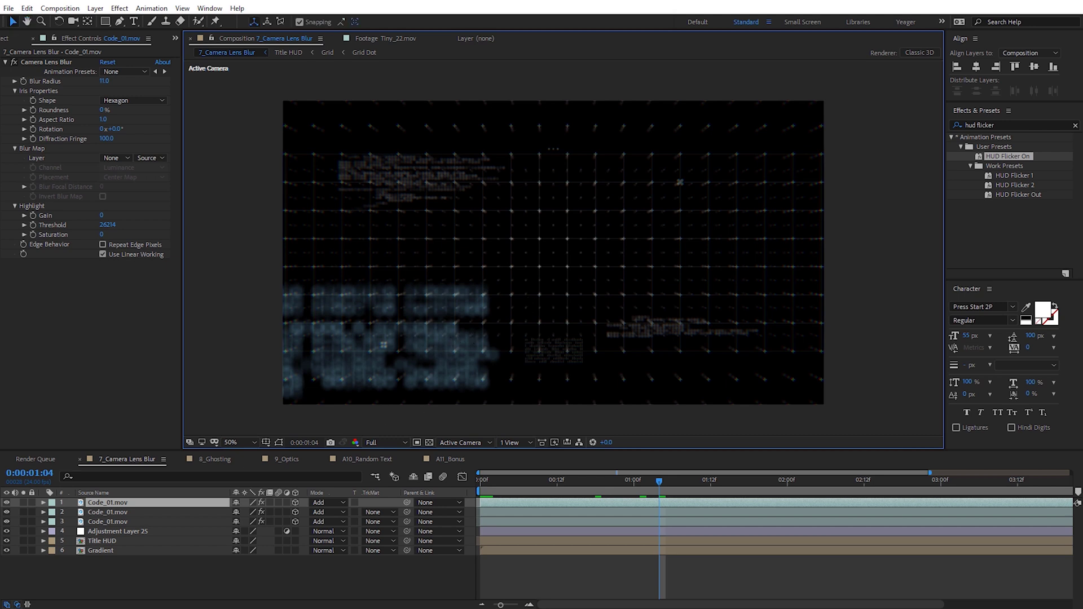
- Hide the three Code_01.mov layers and solo the Gradient layer to inspect it before turning its solo off
{"action": "left_click_drag", "start_coordinate": [6, 502], "coordinate": [6, 521]}
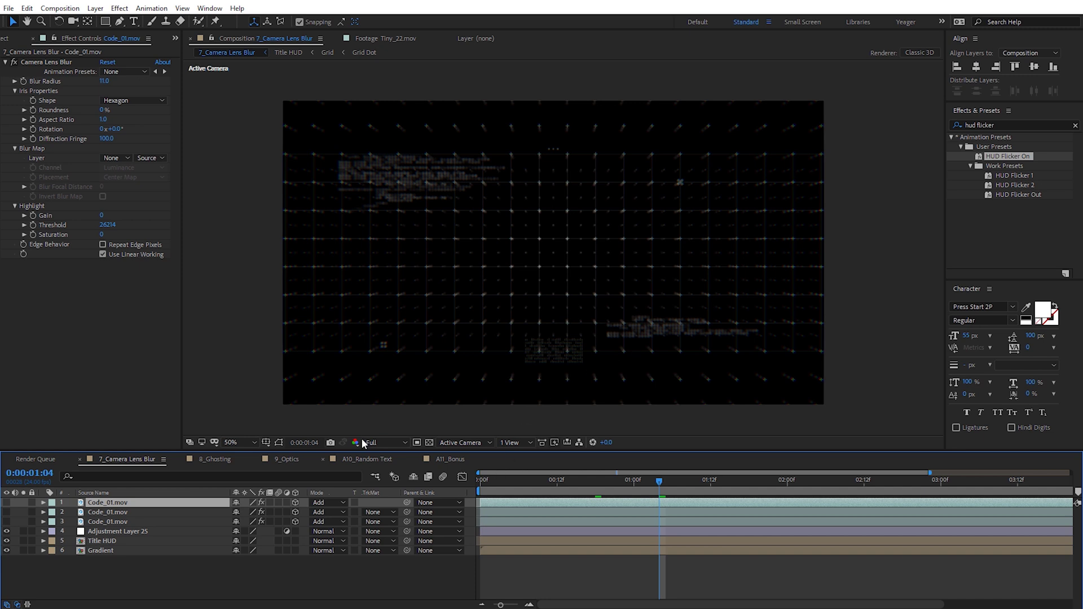
{"action": "left_click", "coordinate": [104, 550]}
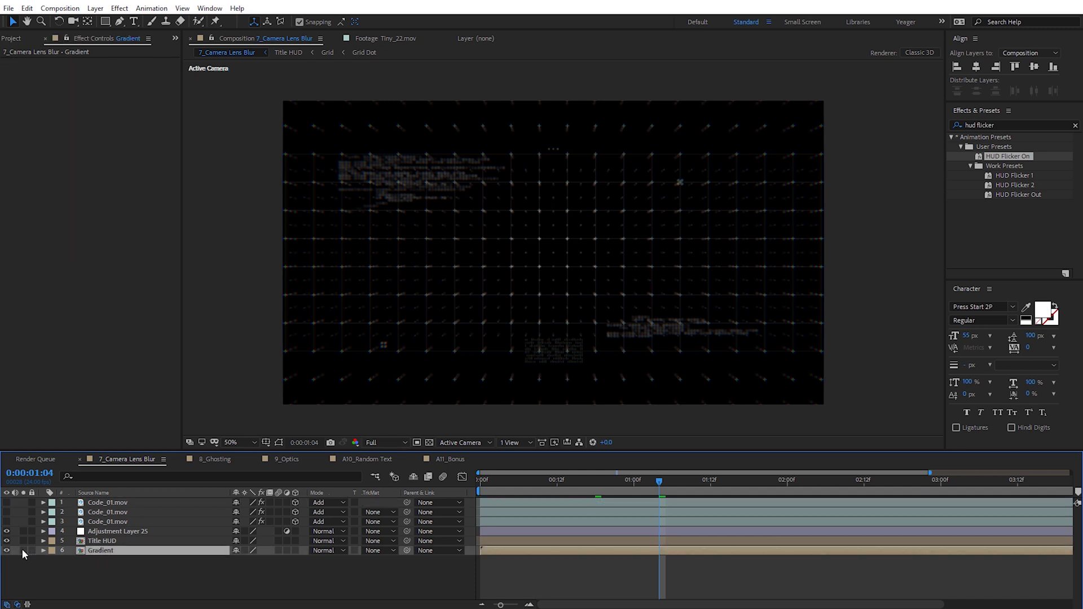
{"action": "left_click", "coordinate": [22, 551]}
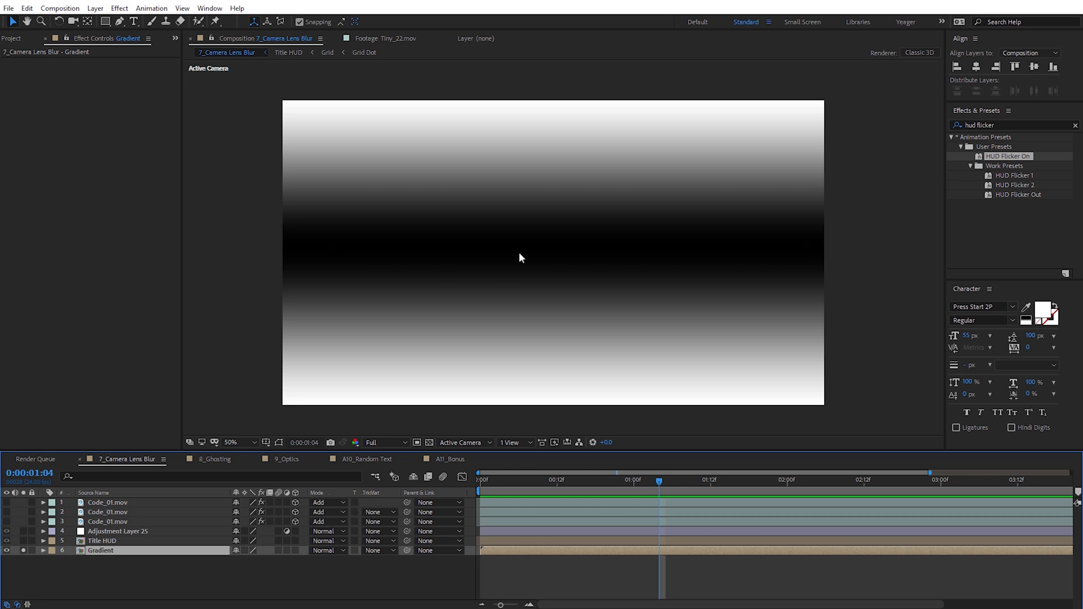
{"action": "left_click", "coordinate": [51, 558]}
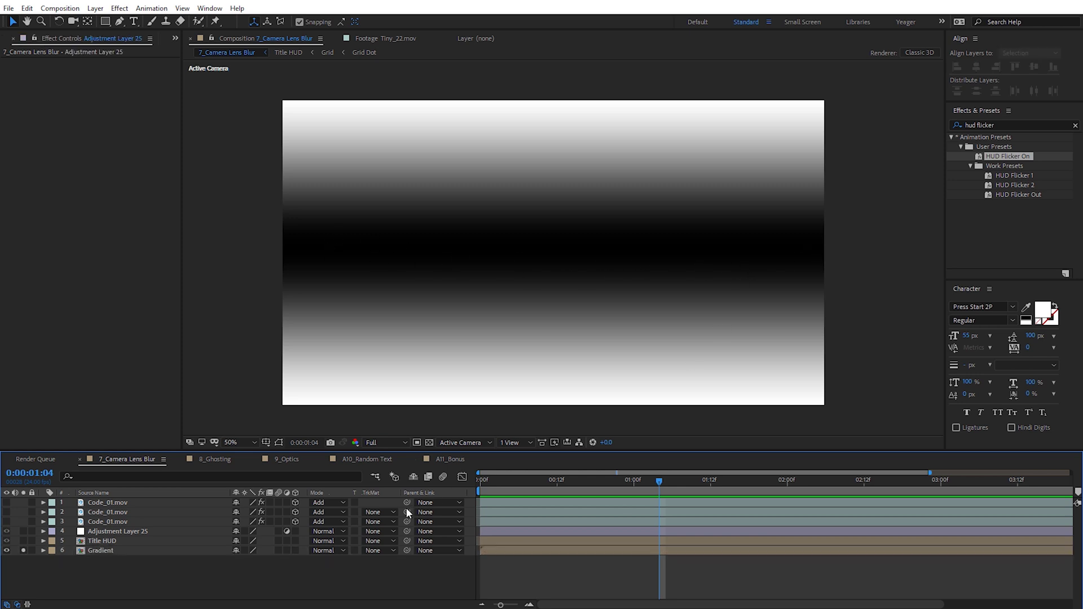
{"action": "left_click", "coordinate": [23, 551]}
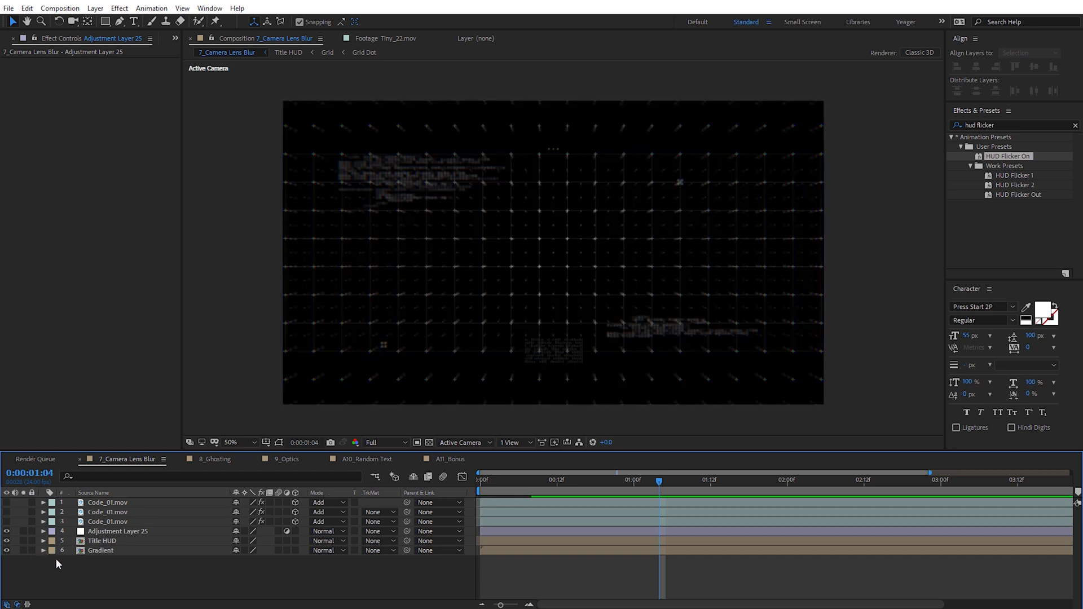
- Apply Camera Lens Blur to Adjustment Layer 25 and set its blur radius to 20
{"action": "left_click", "coordinate": [110, 531]}
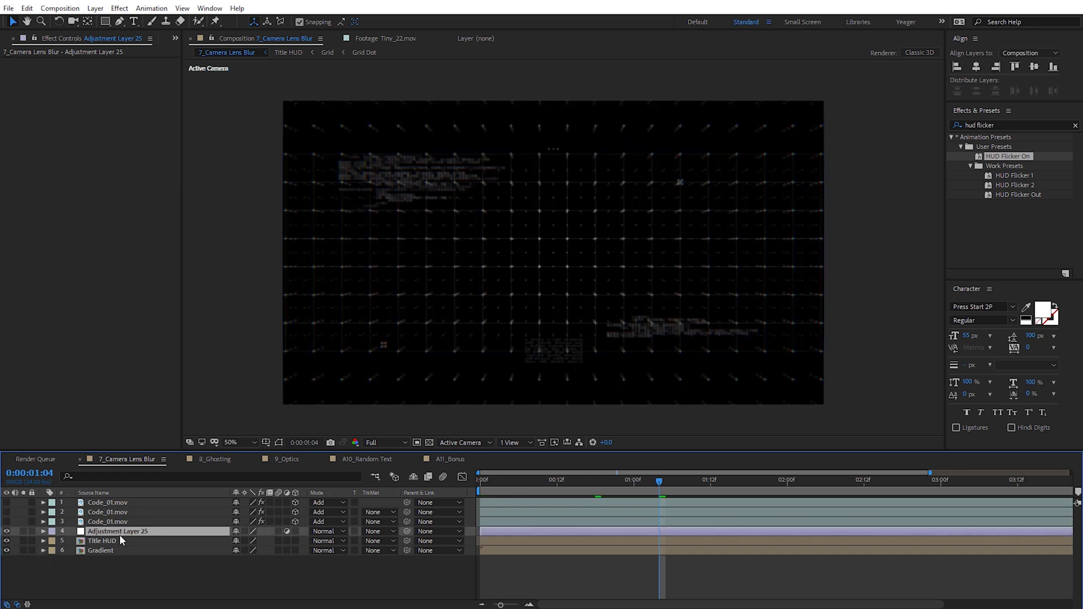
{"action": "left_click", "coordinate": [119, 8]}
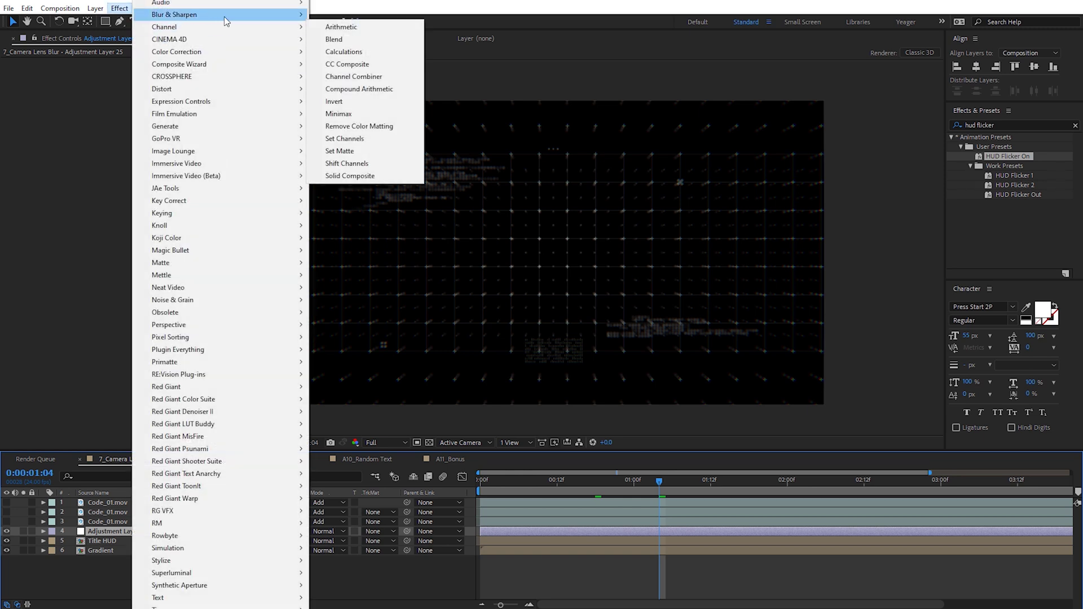
{"action": "mouse_move", "coordinate": [226, 15]}
{"action": "left_click", "coordinate": [376, 27]}
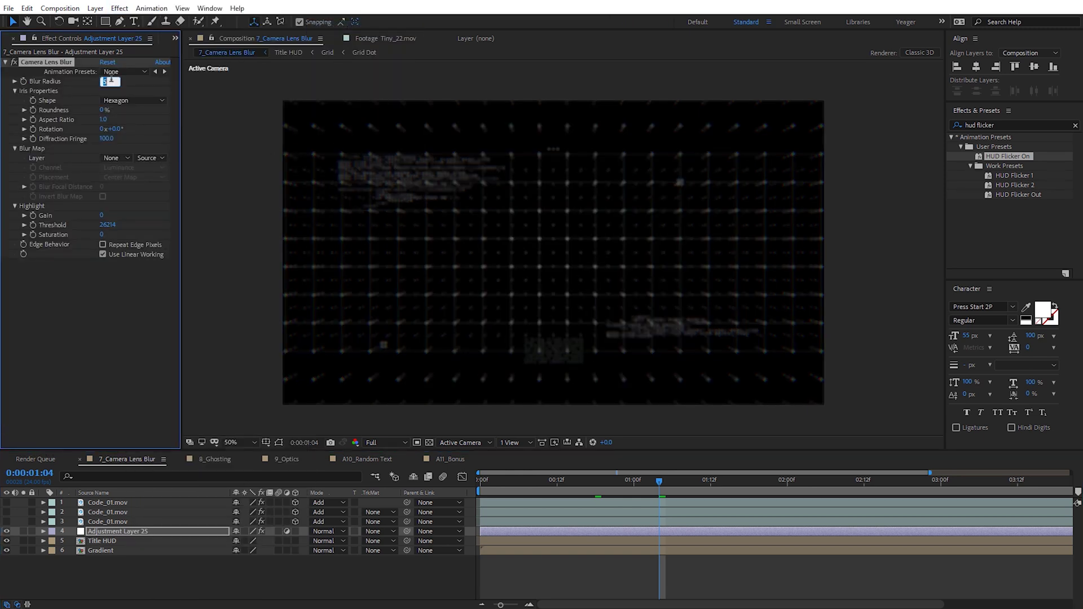
{"action": "type", "text": "20"}
{"action": "key", "text": "Return"}
- Use the Gradient layer as the Camera Lens Blur's blur map and inspect the blur falloff across the grid
{"action": "left_click", "coordinate": [124, 158]}
{"action": "left_click", "coordinate": [138, 249]}
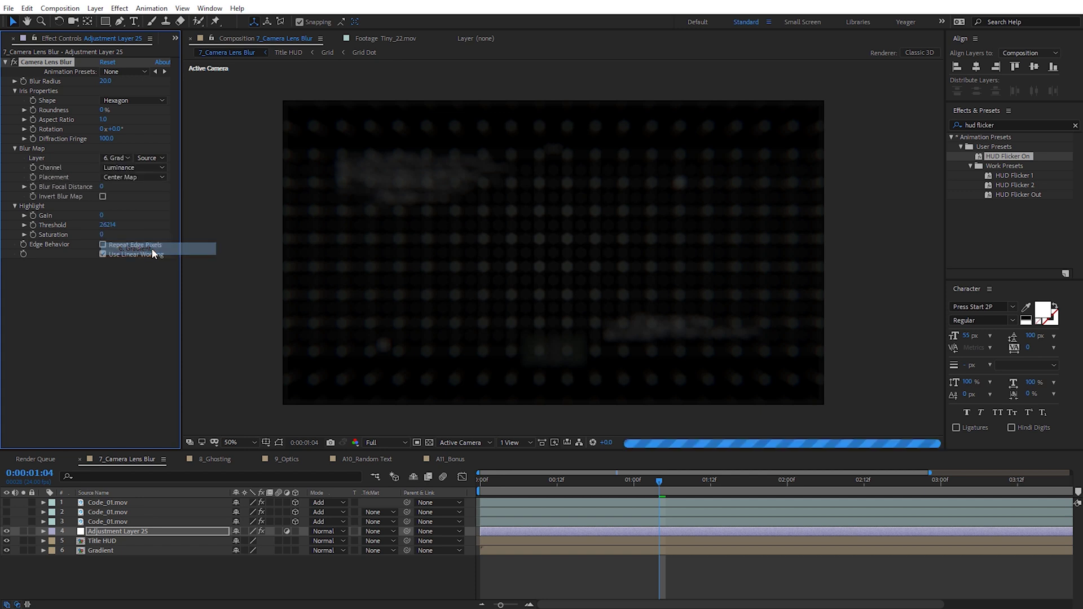
{"action": "scroll", "coordinate": [553, 265], "scroll_direction": "up", "scroll_amount": 2}
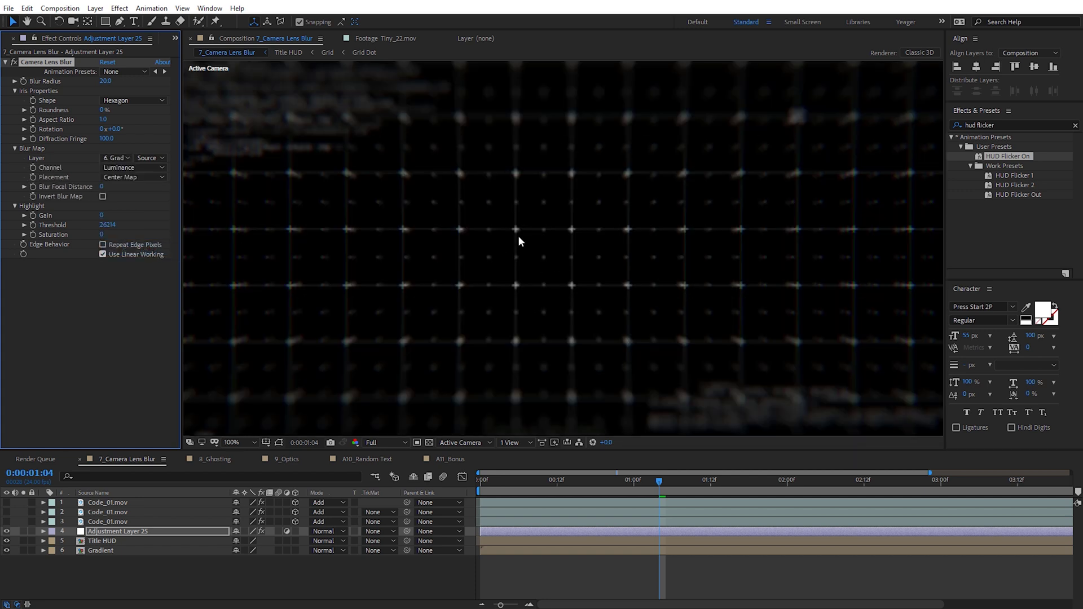
{"action": "scroll", "coordinate": [531, 244], "scroll_direction": "down", "scroll_amount": 2}
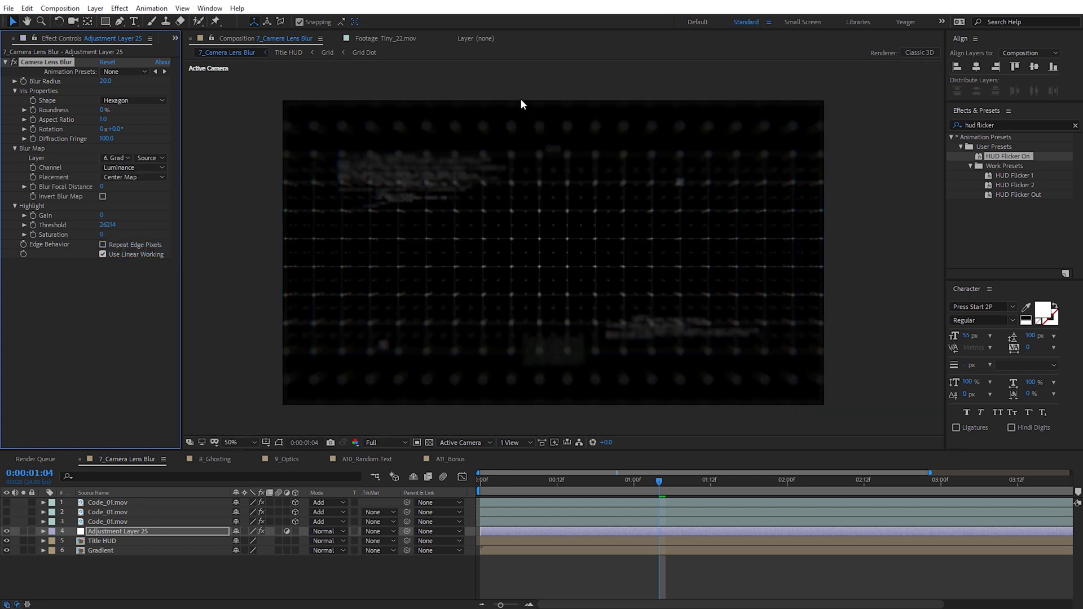
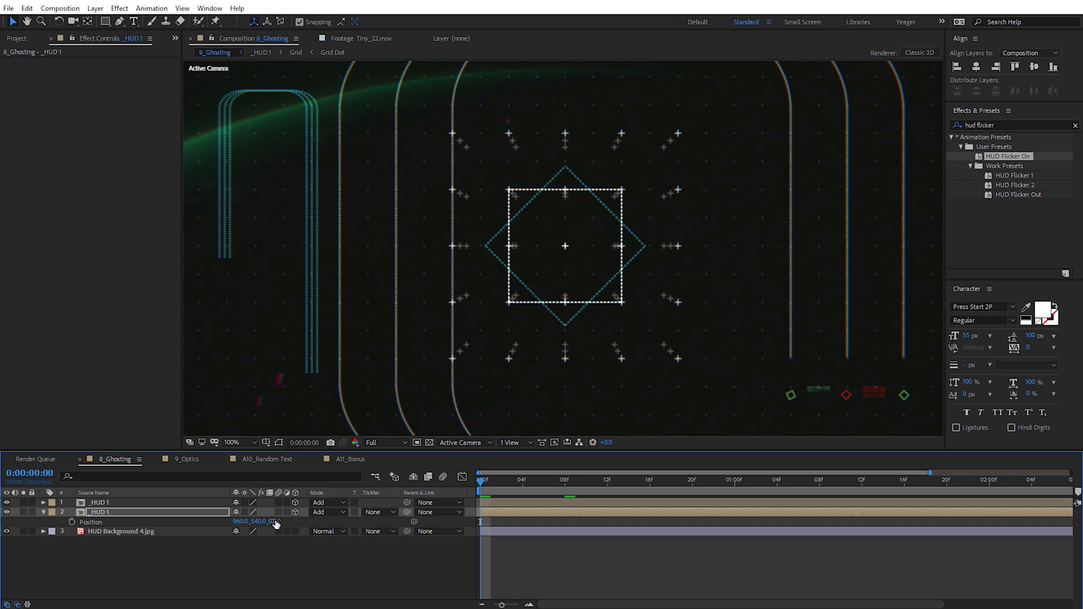
- In 8_Ghosting, set the Z position of the lower _HUD 1 layer to 96 and inspect the offset ghost copy
{"action": "left_click_drag", "start_coordinate": [276, 524], "coordinate": [306, 522]}
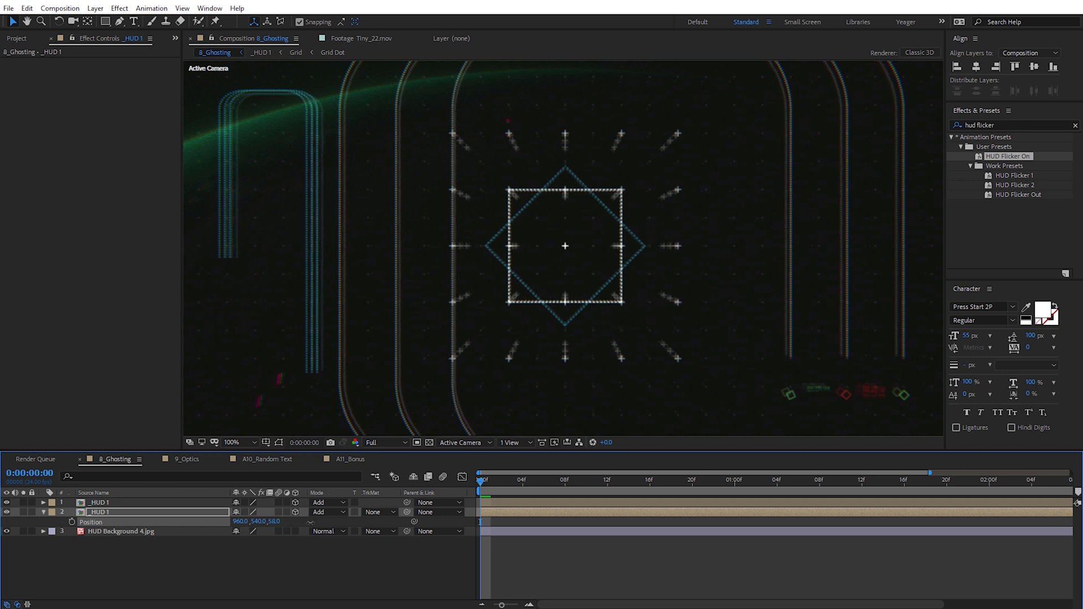
{"action": "scroll", "coordinate": [354, 230], "scroll_direction": "up", "scroll_amount": 3}
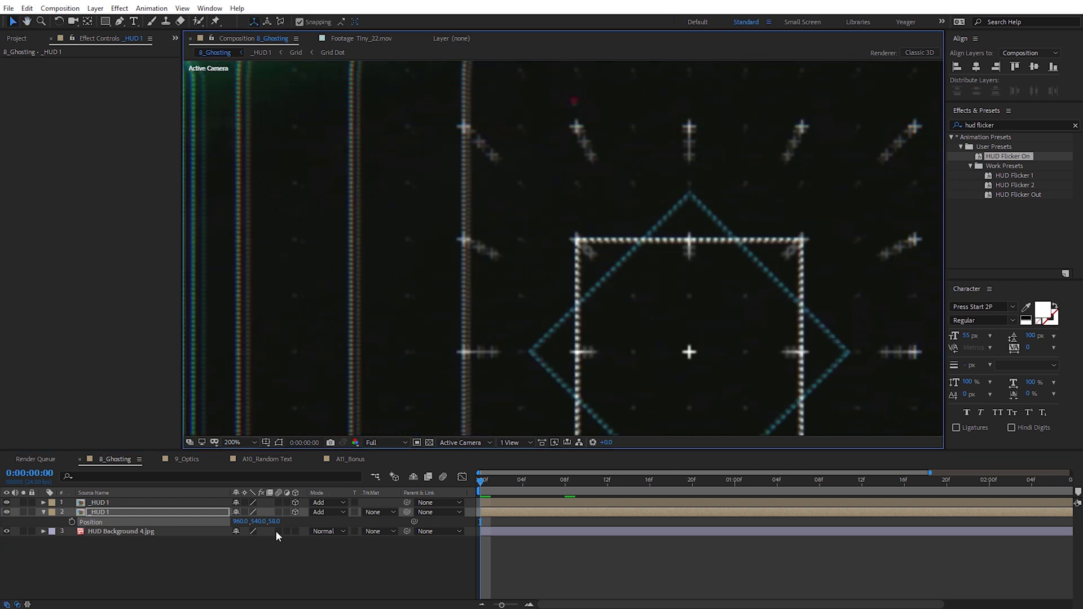
{"action": "left_click_drag", "start_coordinate": [274, 521], "coordinate": [289, 521]}
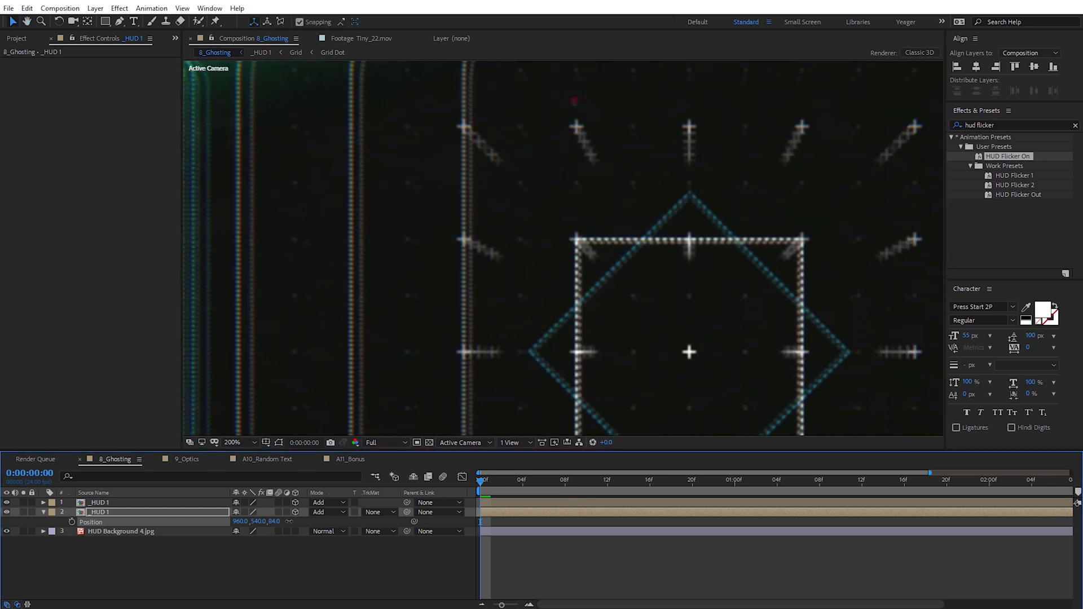
{"action": "key", "text": "comma"}
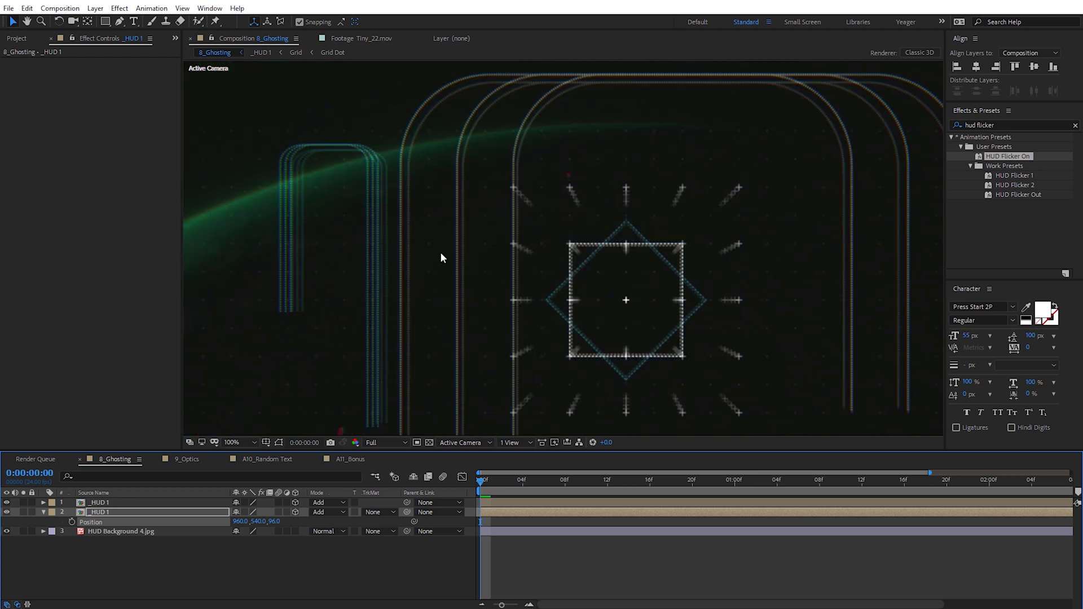
{"action": "key", "text": "comma"}
{"action": "key", "text": "h"}
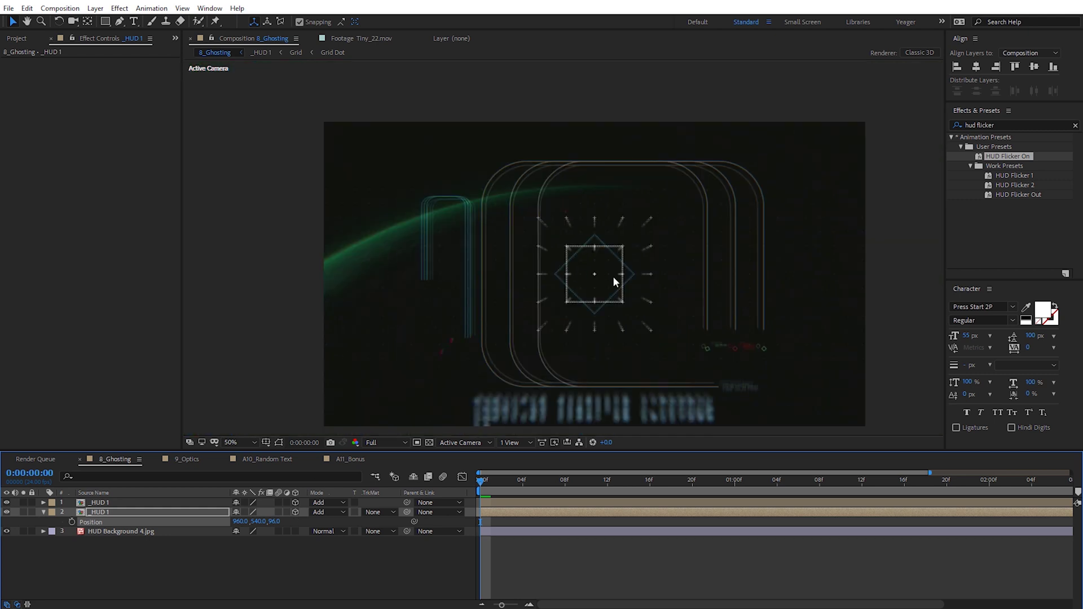
{"action": "left_click_drag", "start_coordinate": [614, 283], "coordinate": [591, 261]}
{"action": "key", "text": "v"}
{"action": "key", "text": "period"}
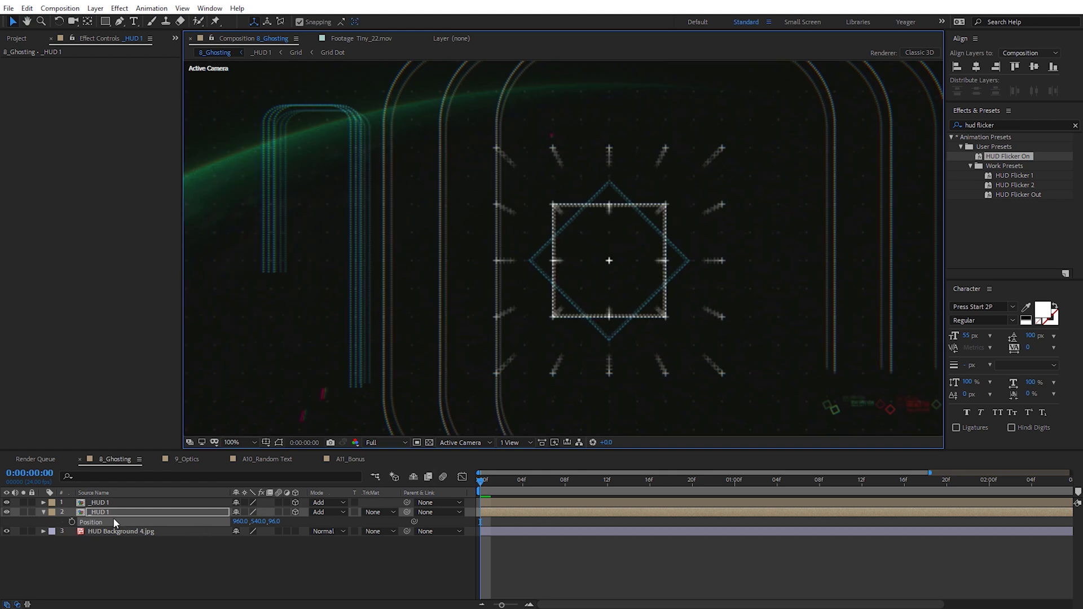
- Apply Gaussian Blur to the lower _HUD 1 layer with a blurriness of 6.6
{"action": "left_click", "coordinate": [119, 8]}
{"action": "mouse_move", "coordinate": [198, 15]}
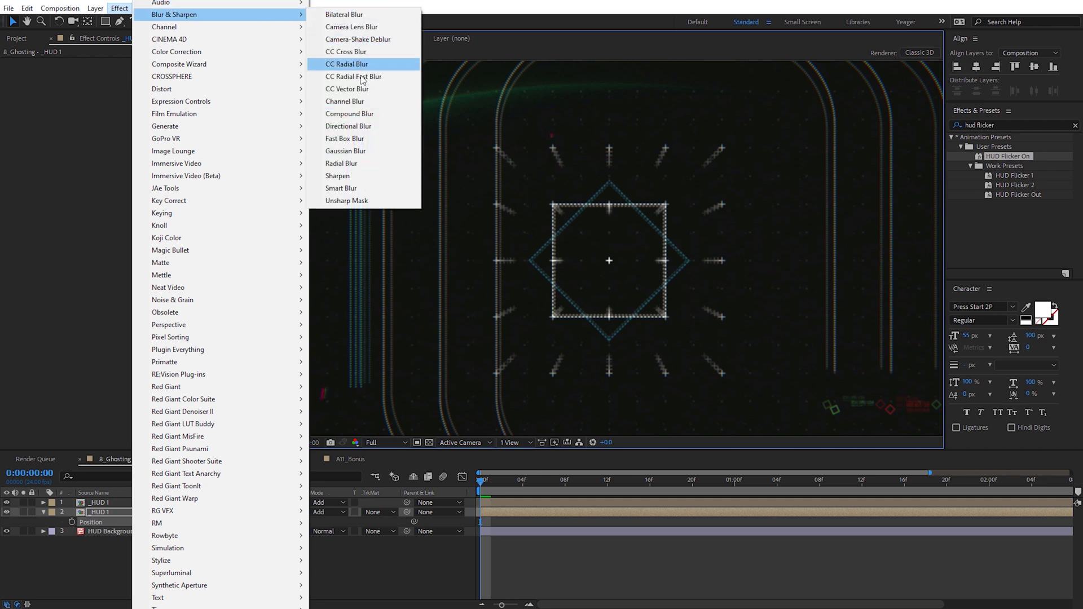
{"action": "left_click", "coordinate": [360, 151]}
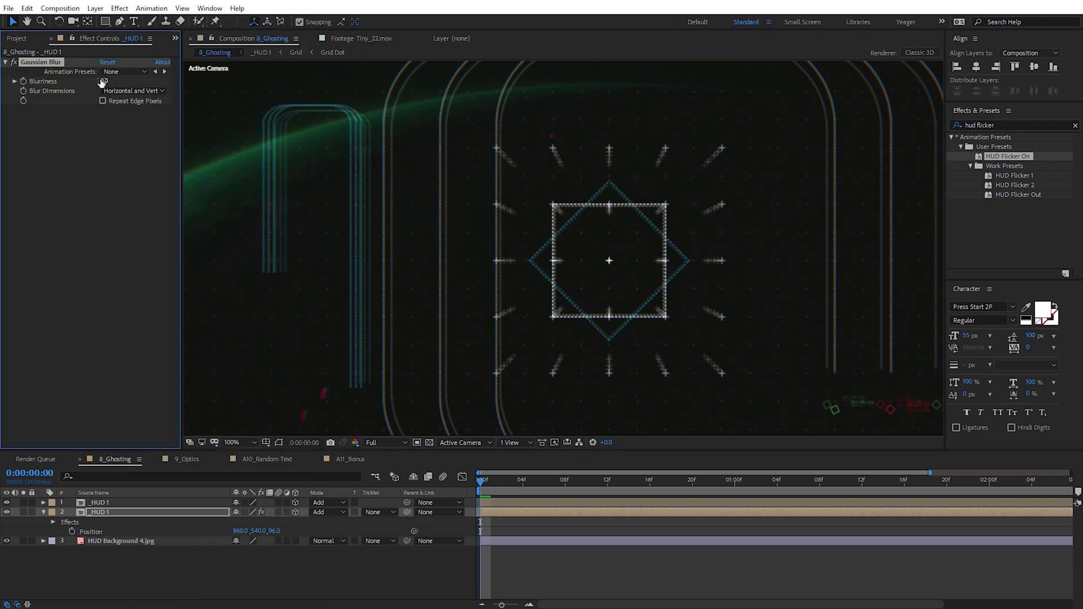
{"action": "left_click_drag", "start_coordinate": [103, 81], "coordinate": [146, 85]}
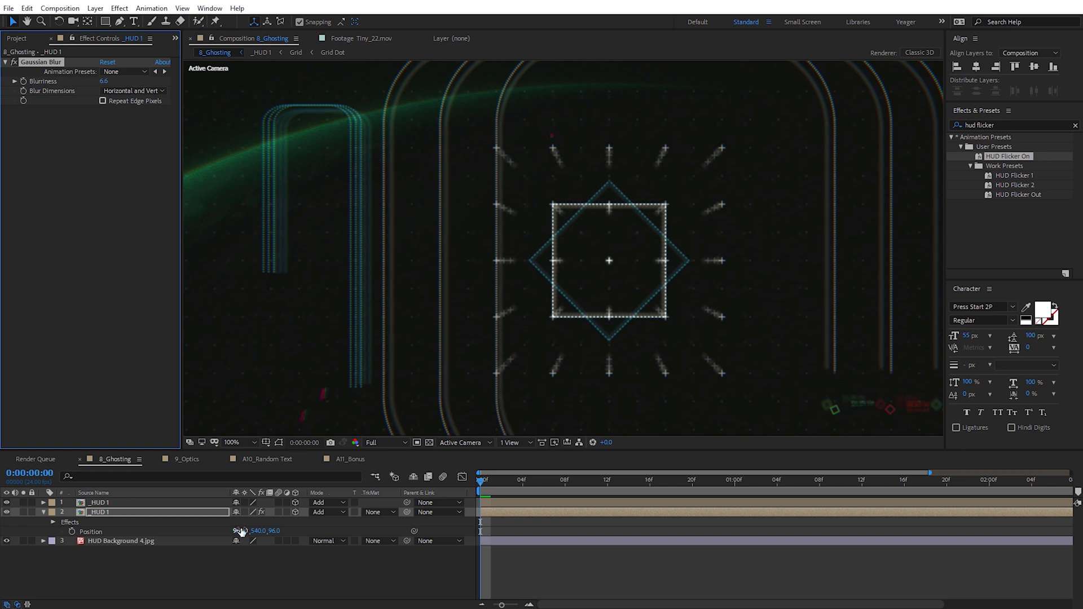
- Lower the opacity of the blurred _HUD 1 layer to about 23% and inspect the ghosting up close
{"action": "key", "text": "t"}
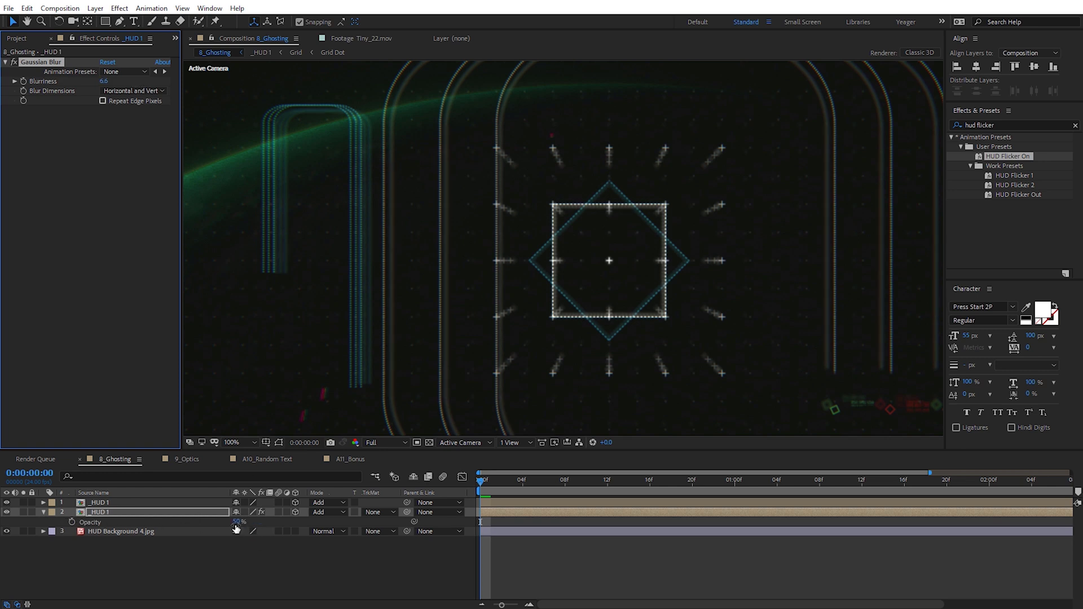
{"action": "left_click_drag", "start_coordinate": [236, 524], "coordinate": [226, 522]}
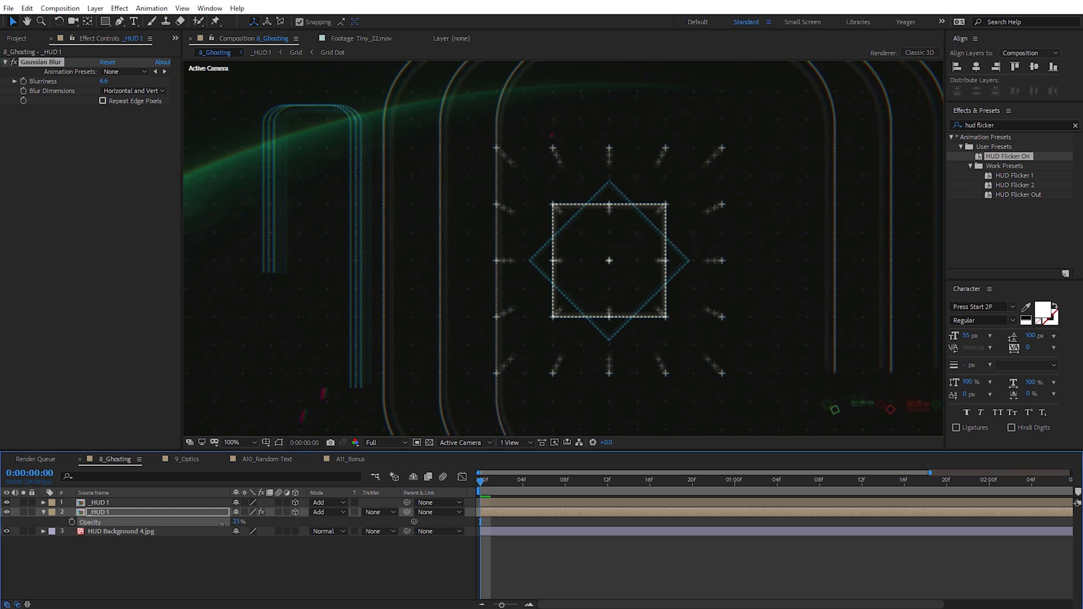
{"action": "scroll", "coordinate": [467, 206], "scroll_direction": "up", "scroll_amount": 3}
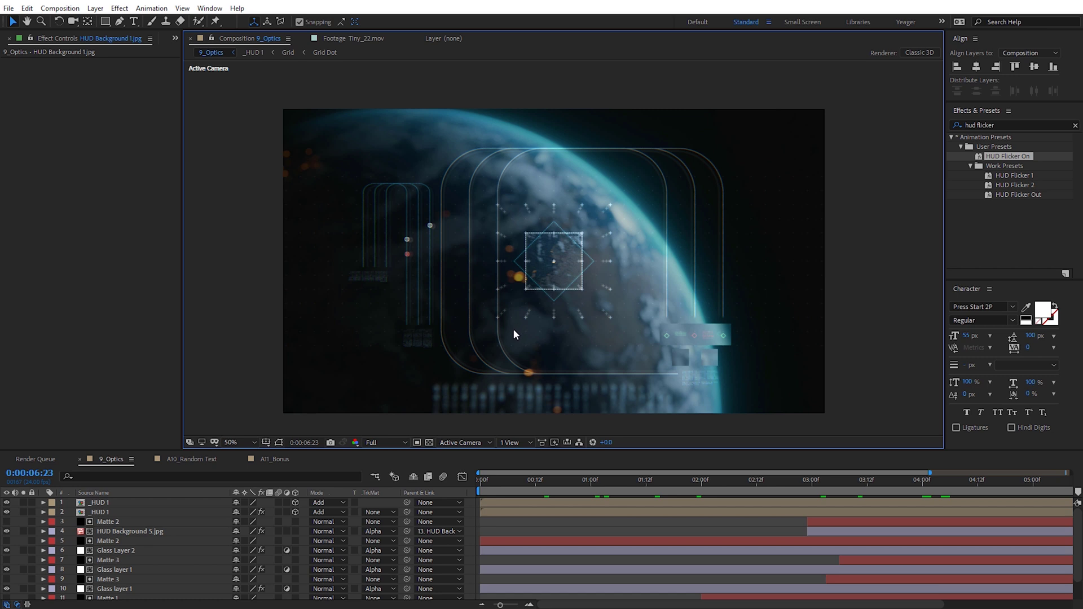
- Create an adjustment layer on top of the 9_Optics composition and apply Optics Compensation to it
{"action": "right_click", "coordinate": [220, 225]}
{"action": "mouse_move", "coordinate": [340, 236]}
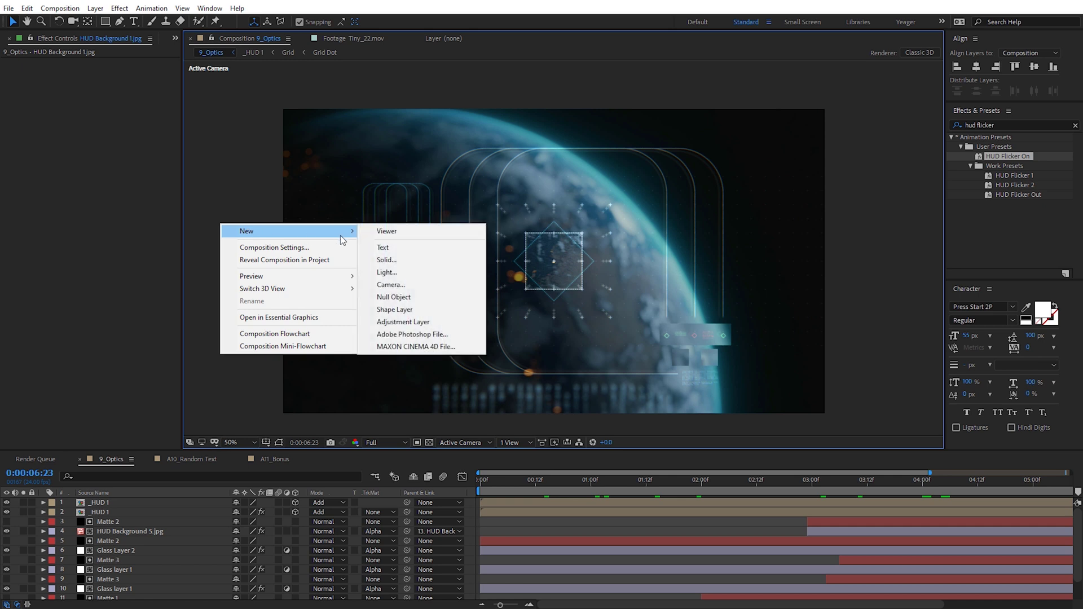
{"action": "left_click", "coordinate": [423, 317]}
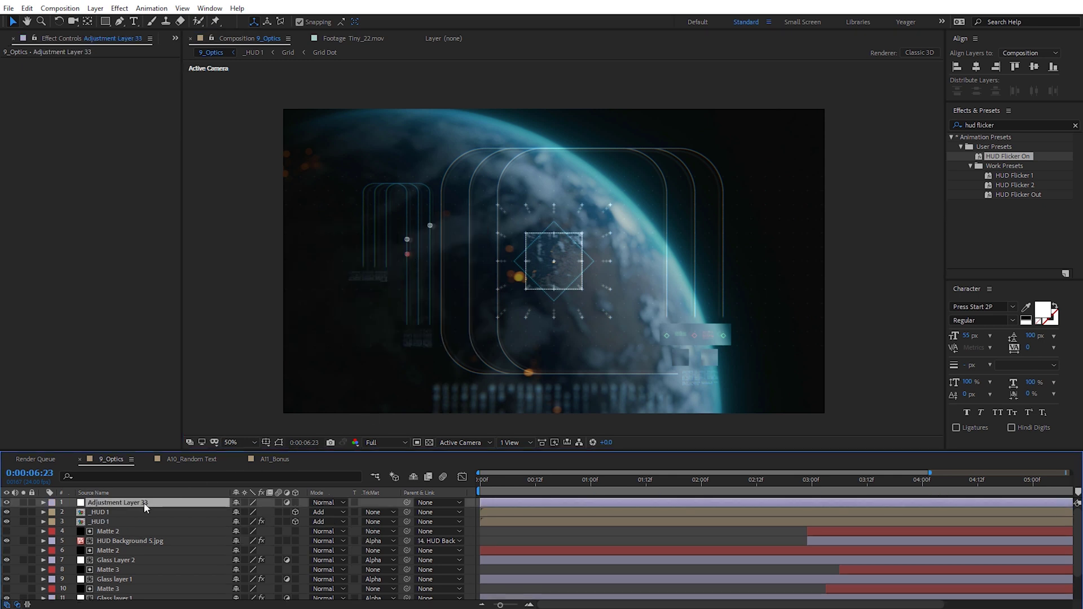
{"action": "left_click", "coordinate": [120, 8]}
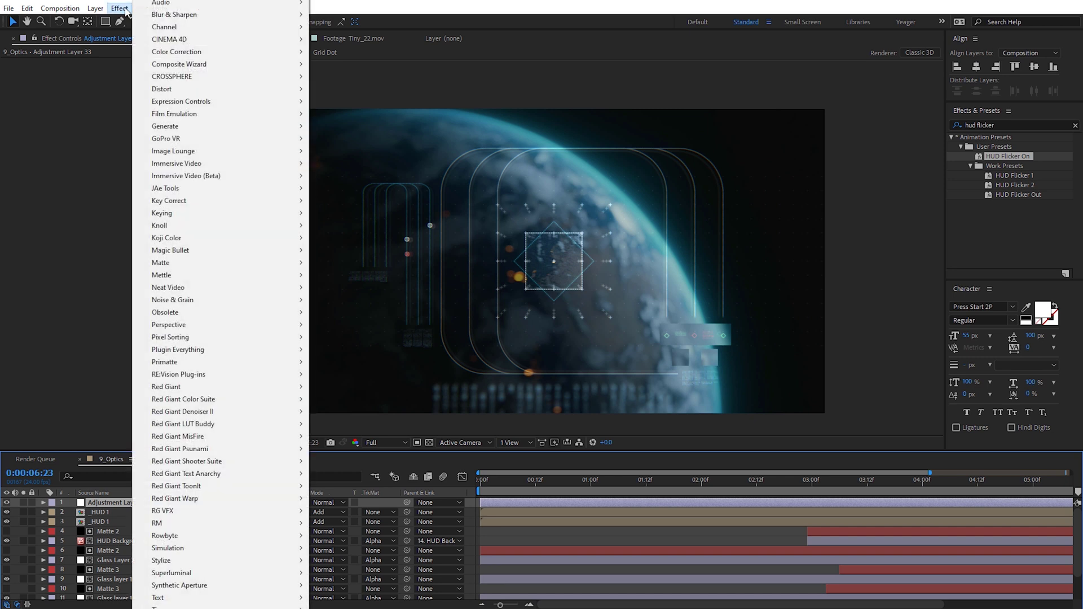
{"action": "mouse_move", "coordinate": [226, 89]}
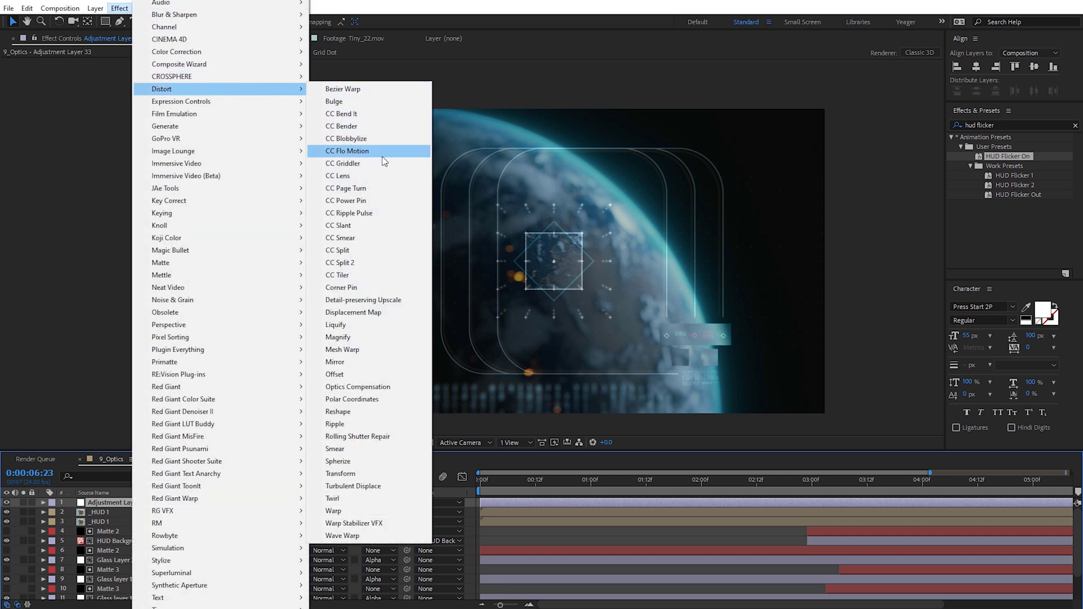
{"action": "left_click", "coordinate": [358, 387]}
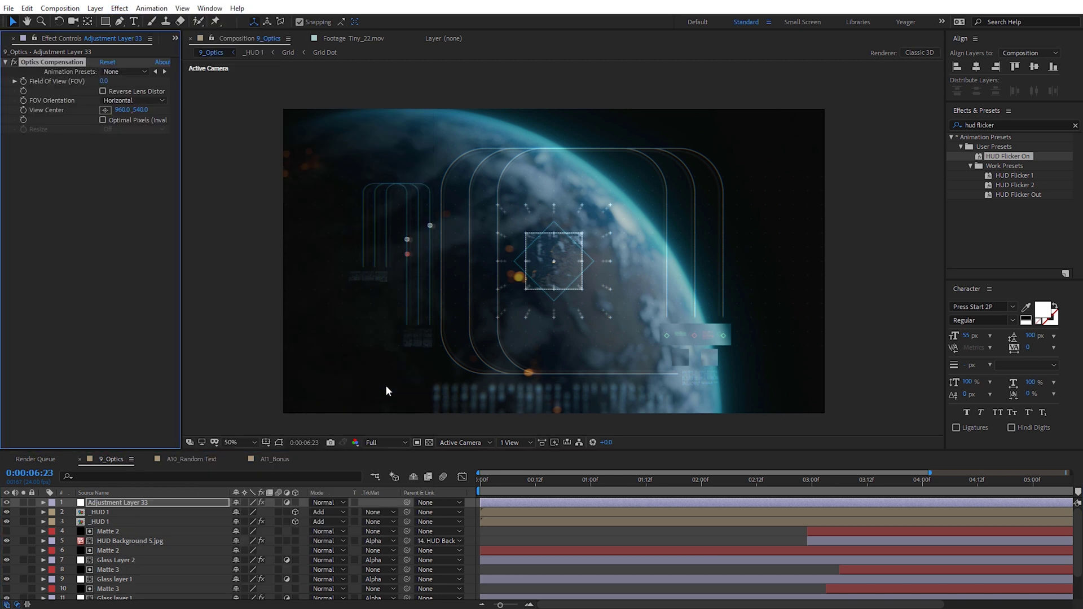
- Enable reverse lens distortion with a field of view of 67.5, and compare the image with the effect off and on
{"action": "left_click", "coordinate": [104, 91]}
{"action": "left_click_drag", "start_coordinate": [161, 80], "coordinate": [476, 72]}
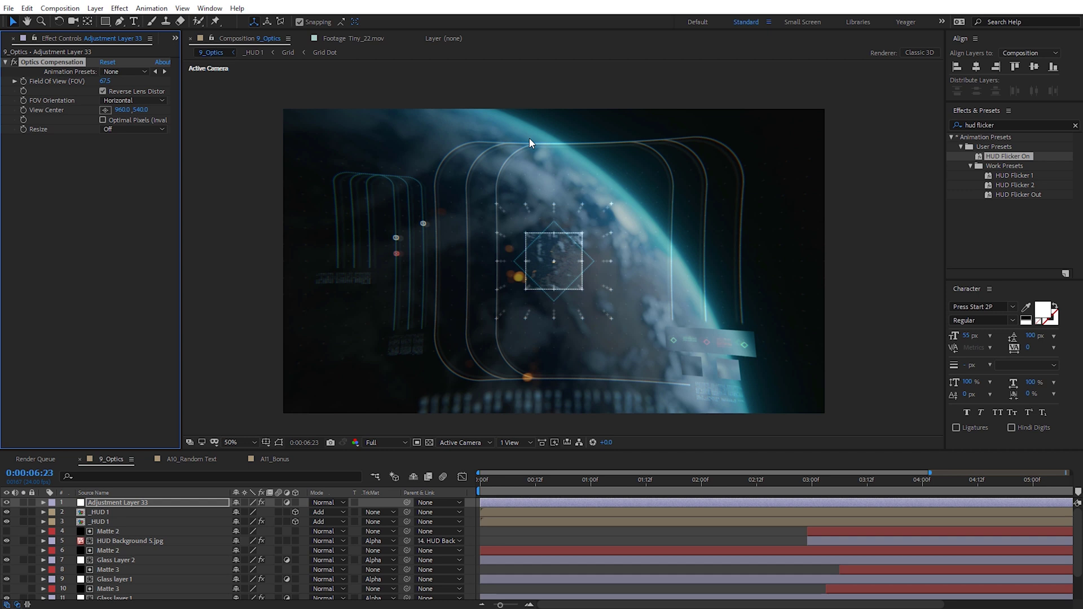
{"action": "left_click", "coordinate": [14, 62]}
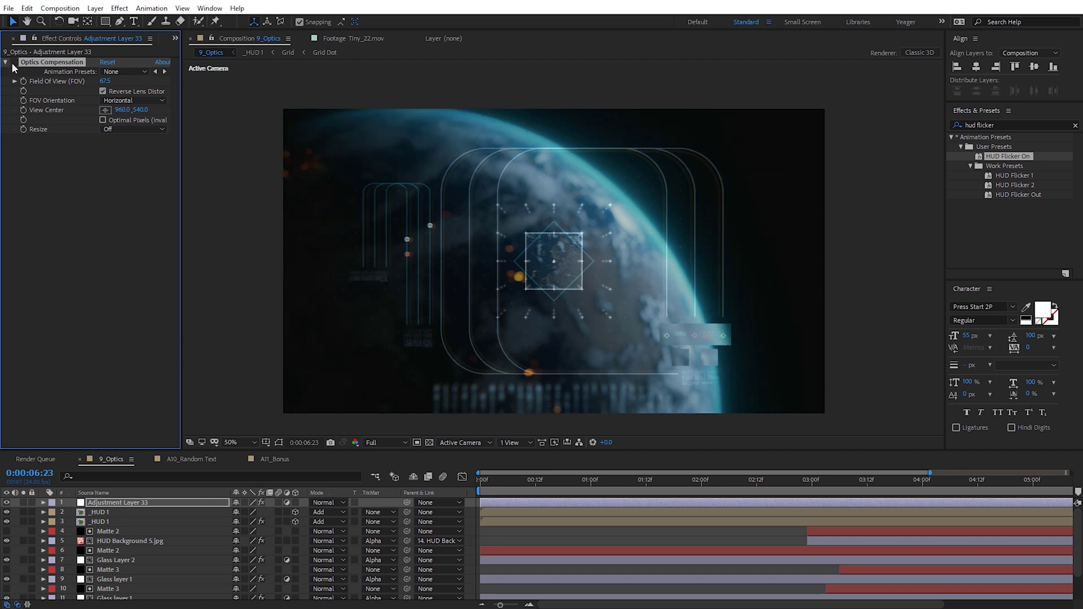
{"action": "left_click", "coordinate": [14, 62]}
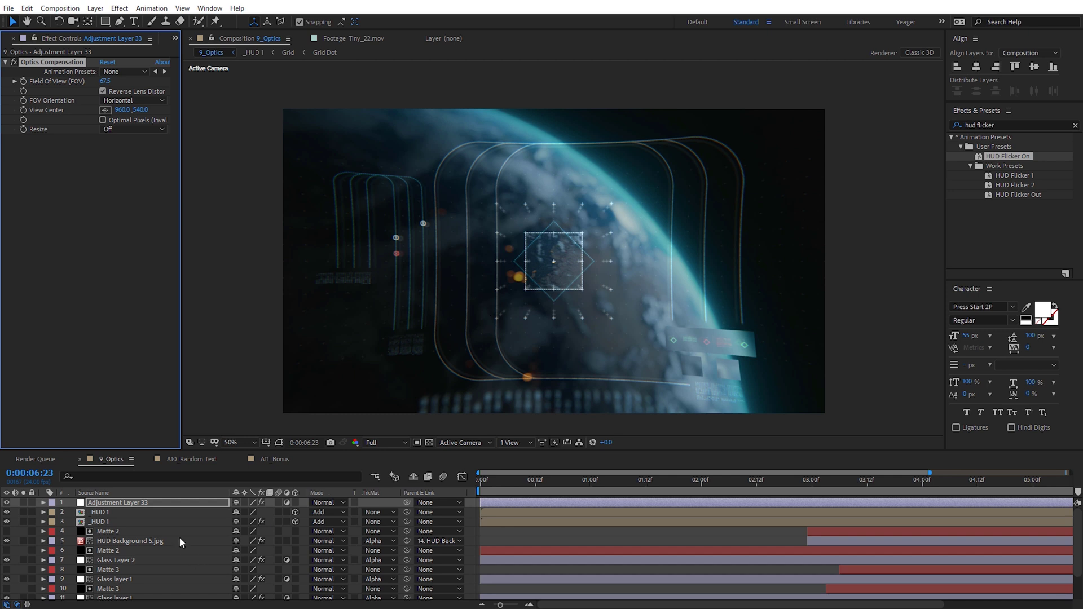
- Paste the Optics Compensation effect onto the HUD Background 1.jpg layer and turn off its reverse lens distortion
{"action": "scroll", "coordinate": [181, 543], "scroll_direction": "down", "scroll_amount": 2}
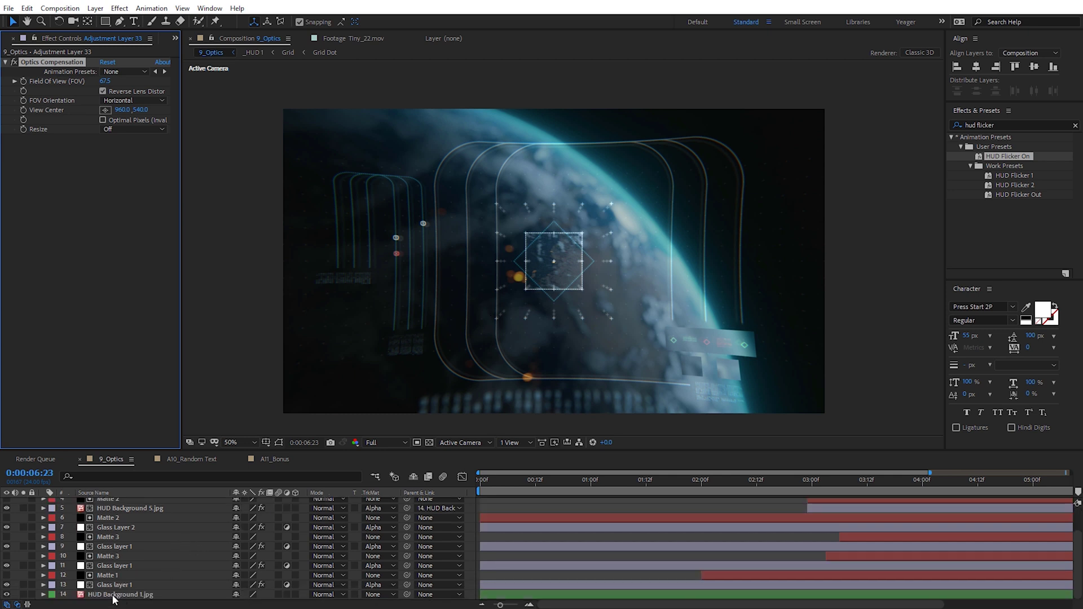
{"action": "scroll", "coordinate": [135, 542], "scroll_direction": "up", "scroll_amount": 2}
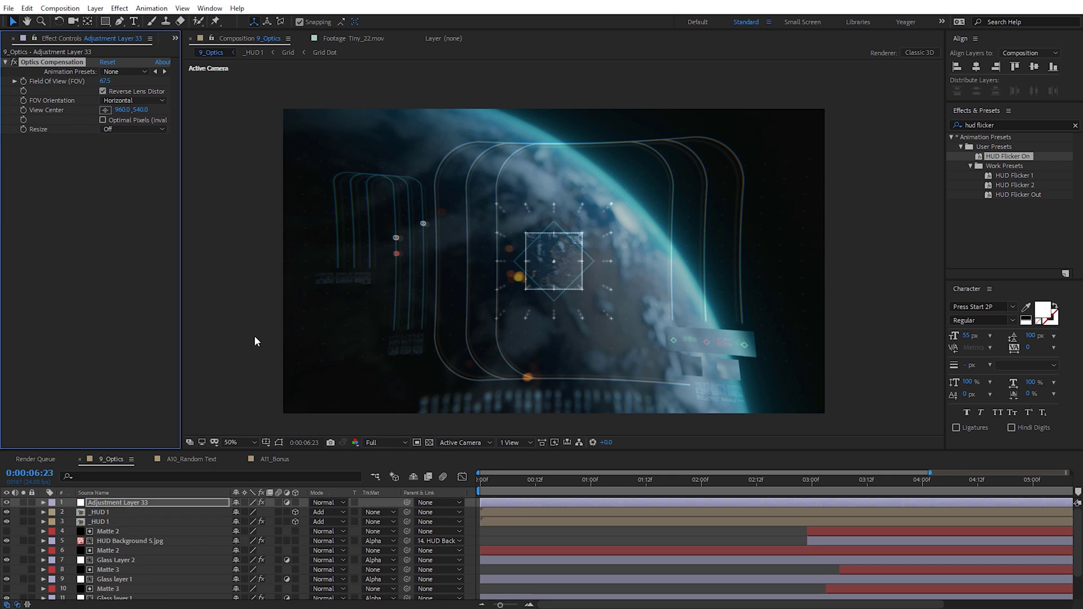
{"action": "scroll", "coordinate": [152, 553], "scroll_direction": "down", "scroll_amount": 2}
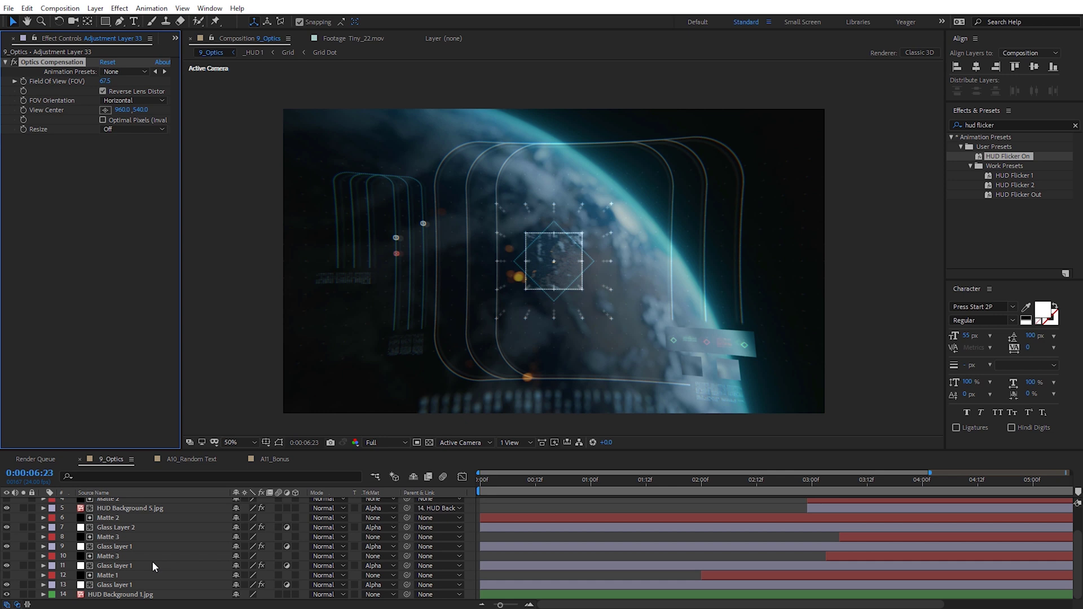
{"action": "left_click", "coordinate": [119, 595]}
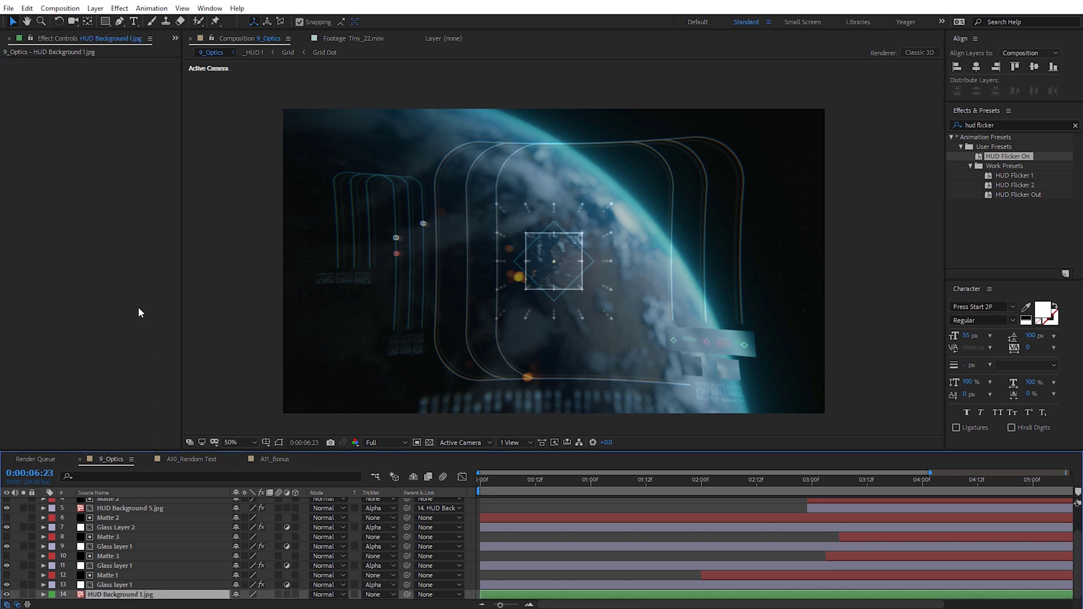
{"action": "key", "text": "ctrl+v"}
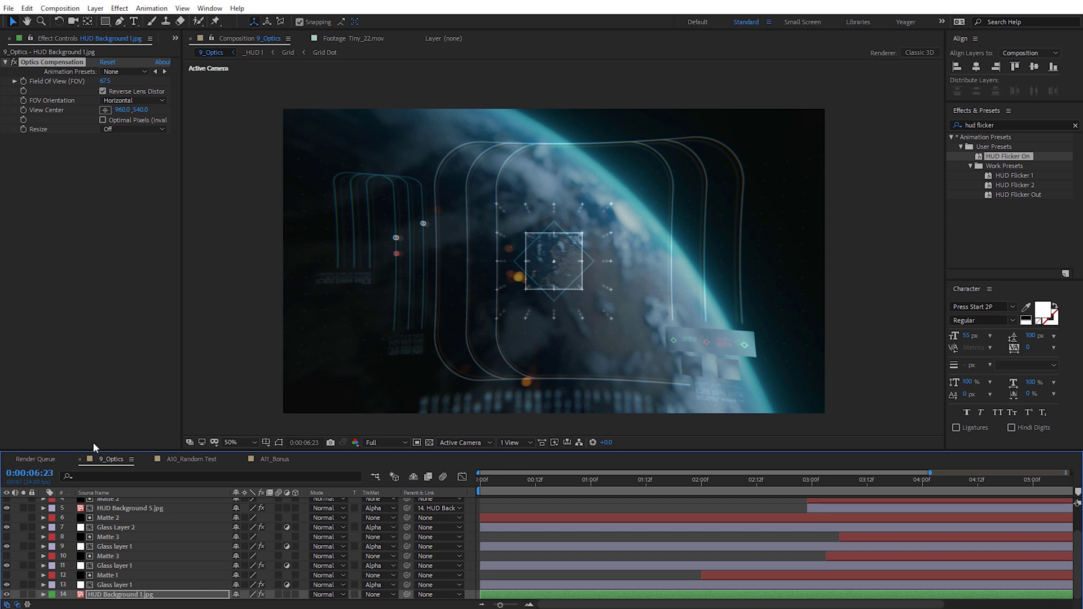
{"action": "left_click", "coordinate": [103, 91]}
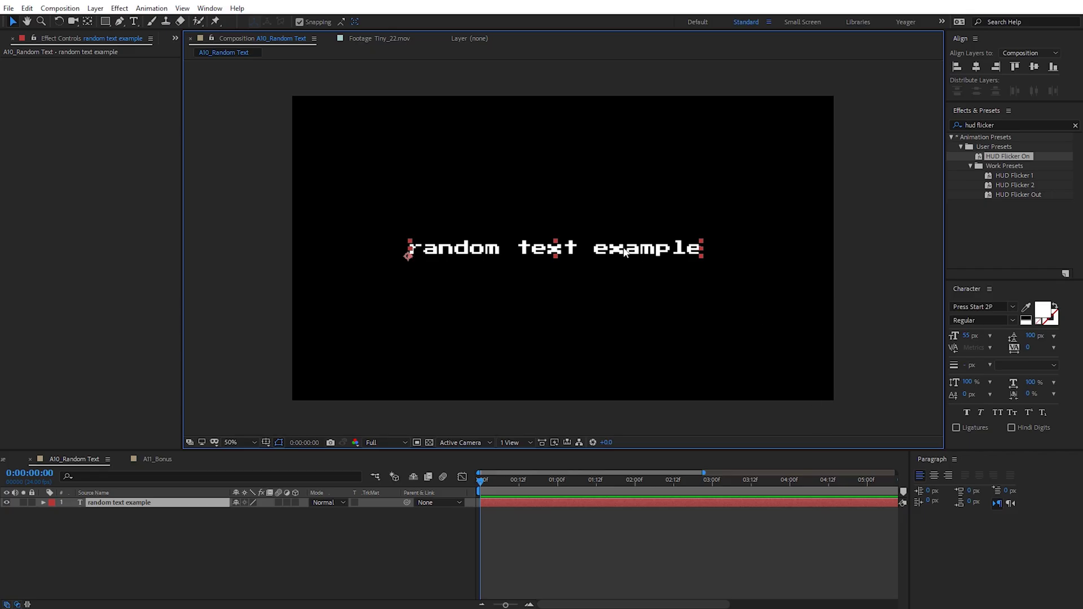
- Add a Character Offset animator to the "random text example" layer and set its offset to -24
{"action": "left_click", "coordinate": [44, 503]}
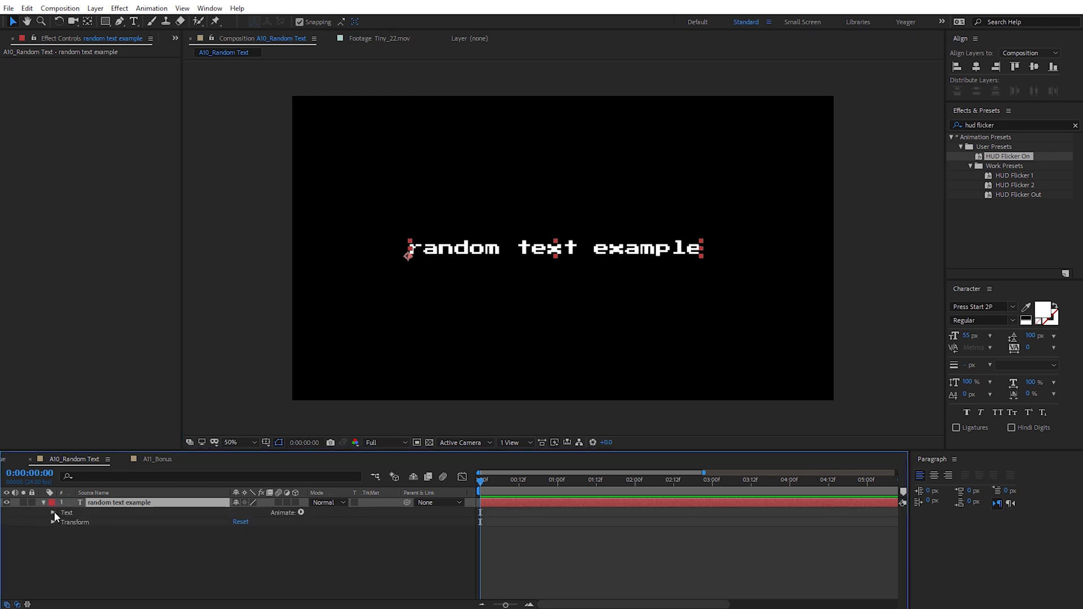
{"action": "left_click", "coordinate": [54, 512]}
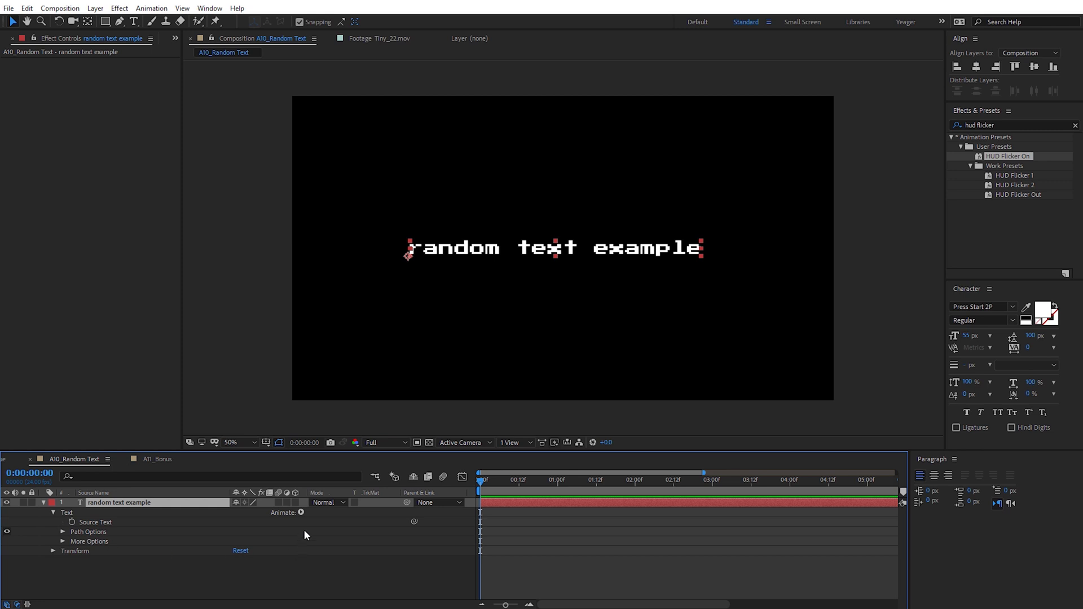
{"action": "left_click", "coordinate": [302, 512]}
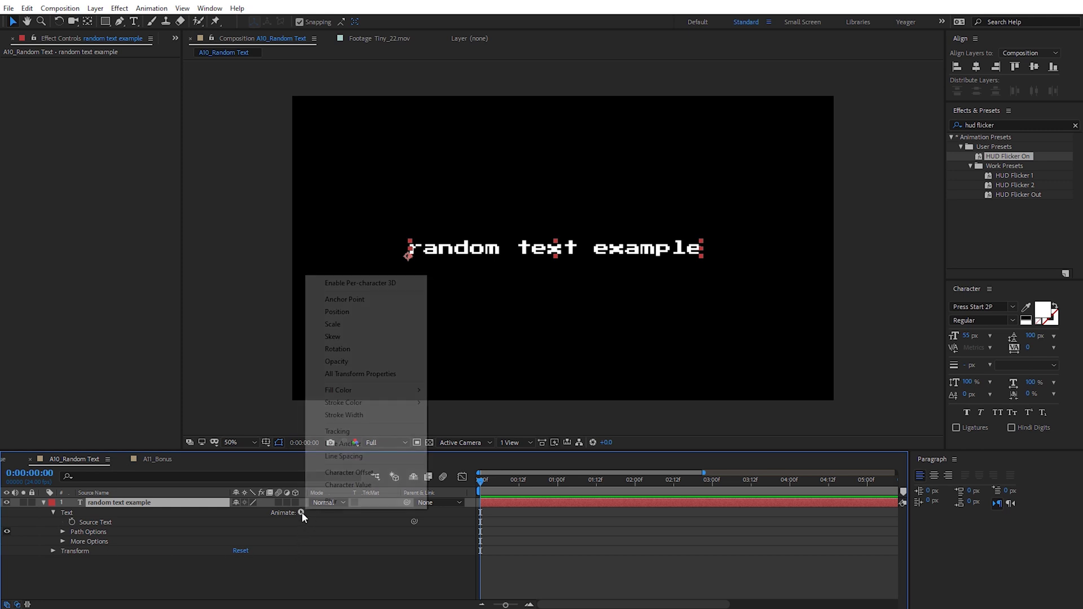
{"action": "left_click", "coordinate": [368, 474]}
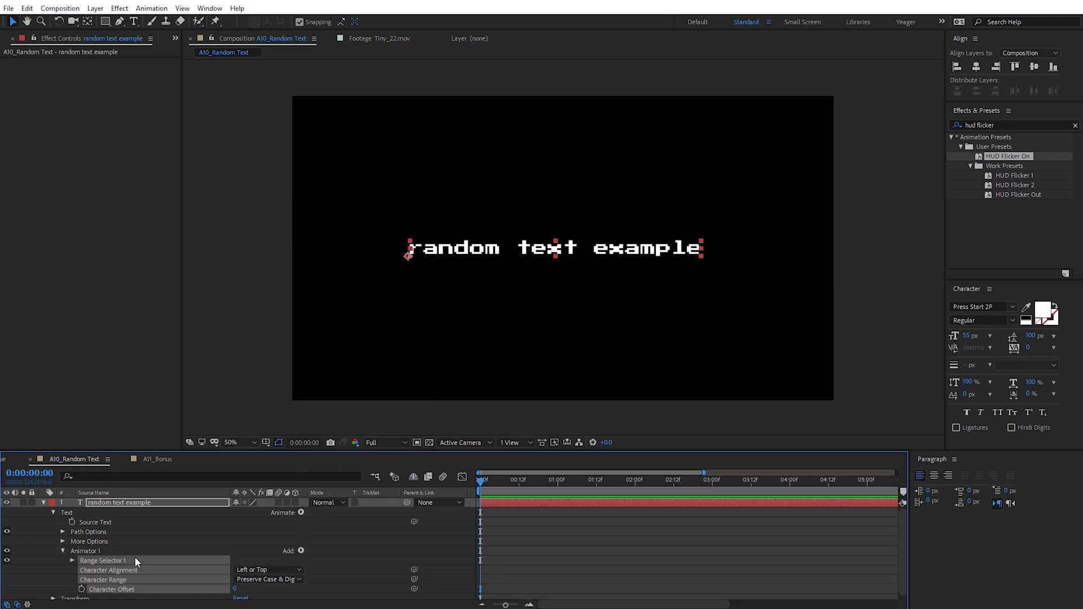
{"action": "scroll", "coordinate": [383, 554], "scroll_direction": "down", "scroll_amount": 1}
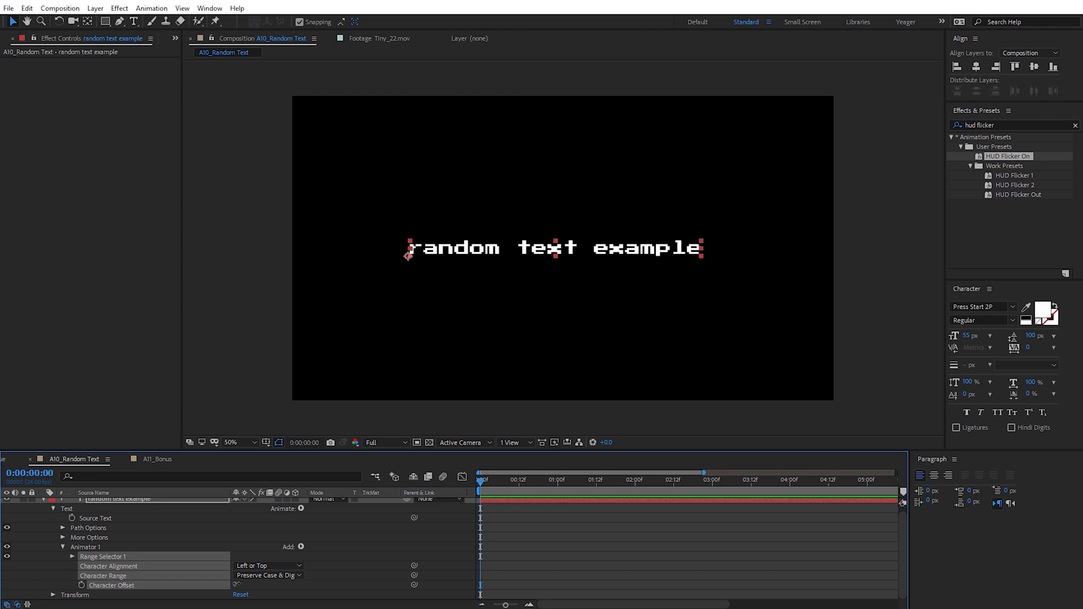
{"action": "mouse_move", "coordinate": [234, 585]}
{"action": "left_mouse_down"}
{"action": "mouse_move", "coordinate": [258, 585]}
{"action": "mouse_move", "coordinate": [218, 589]}
{"action": "left_mouse_up"}
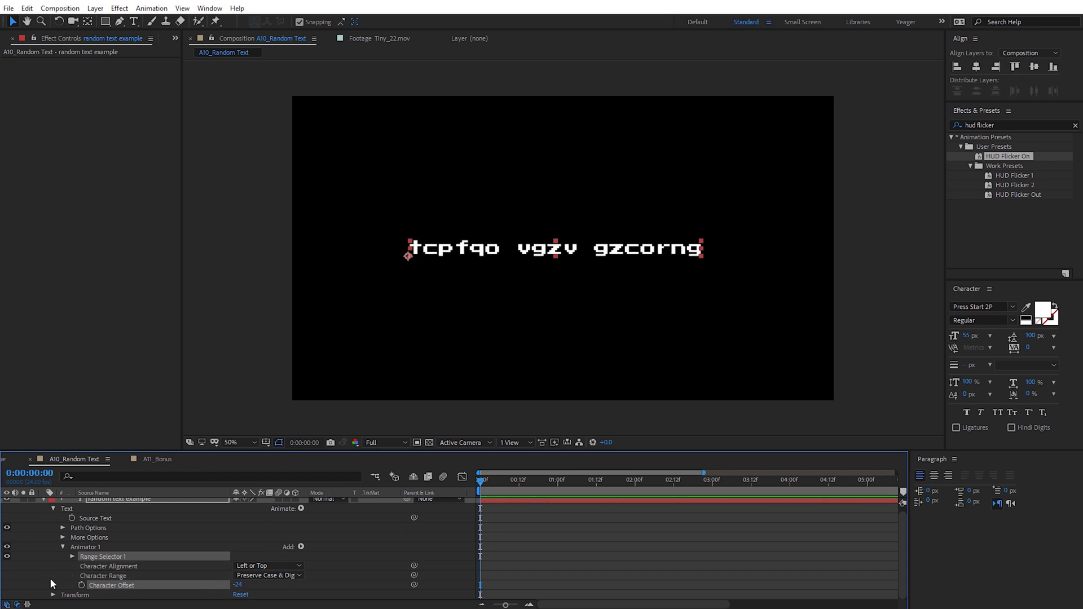
- Keyframe the Character Offset at the composition's start and set it to 0 at the one-second mark
{"action": "left_click", "coordinate": [81, 585]}
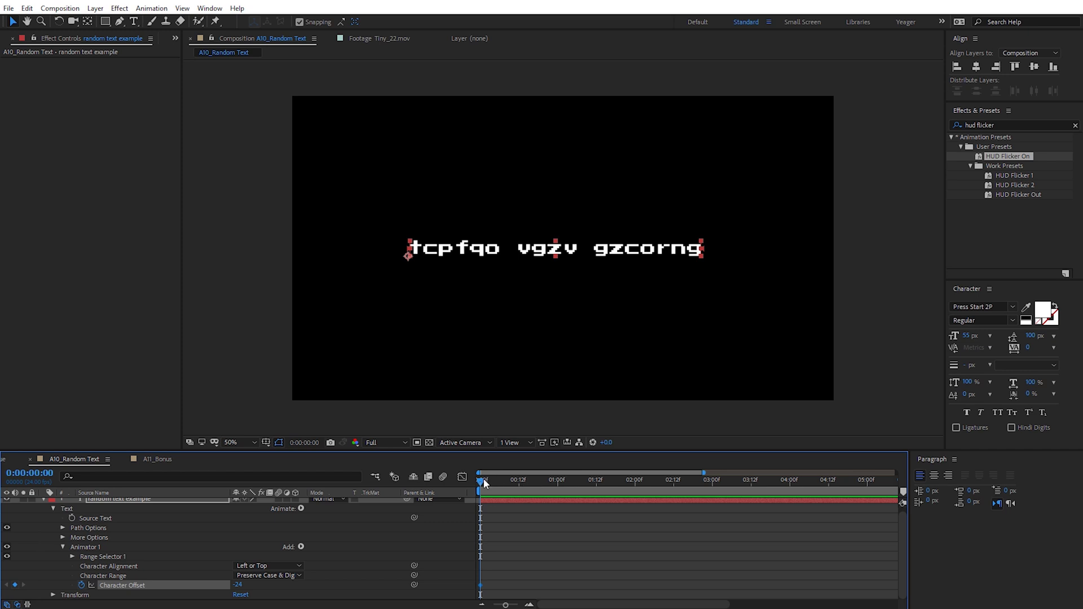
{"action": "left_click_drag", "start_coordinate": [483, 484], "coordinate": [559, 501]}
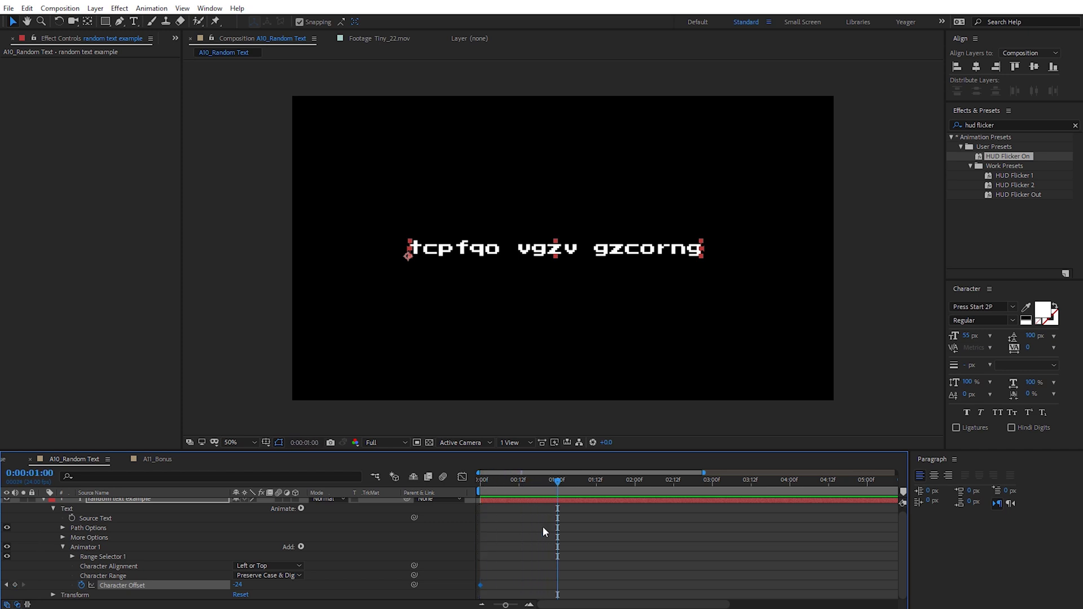
{"action": "left_click", "coordinate": [238, 585]}
{"action": "type", "text": "0"}
{"action": "key", "text": "Return"}
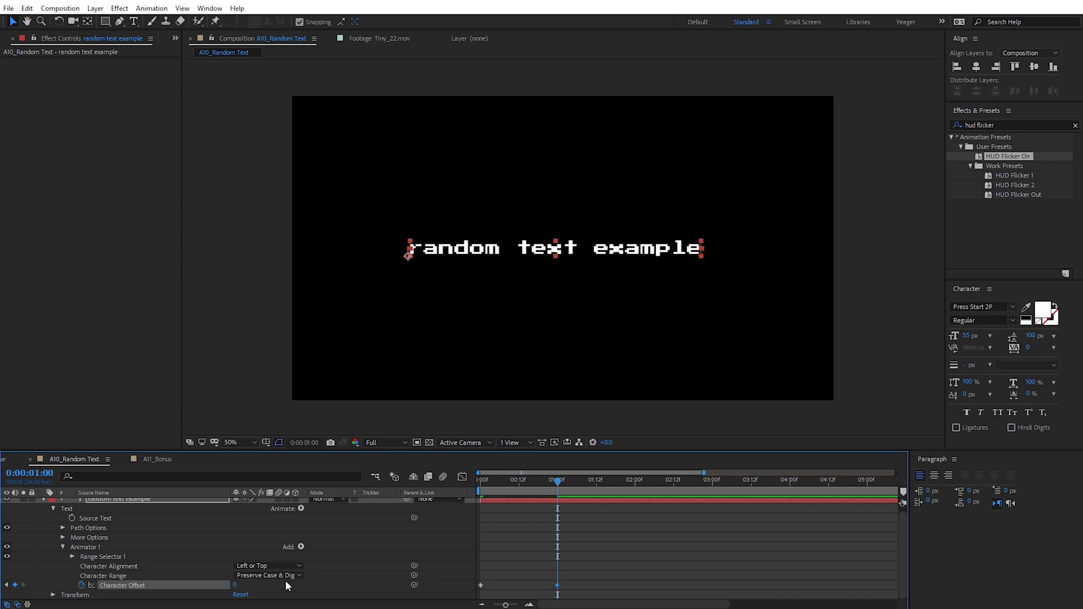
- Raise the one-second Character Offset to 70, switch the character range to Full Unicode, and increase the offset to 108
{"action": "mouse_move", "coordinate": [558, 481]}
{"action": "left_mouse_down"}
{"action": "mouse_move", "coordinate": [472, 480]}
{"action": "mouse_move", "coordinate": [559, 488]}
{"action": "left_mouse_up"}
{"action": "left_click_drag", "start_coordinate": [235, 586], "coordinate": [408, 572]}
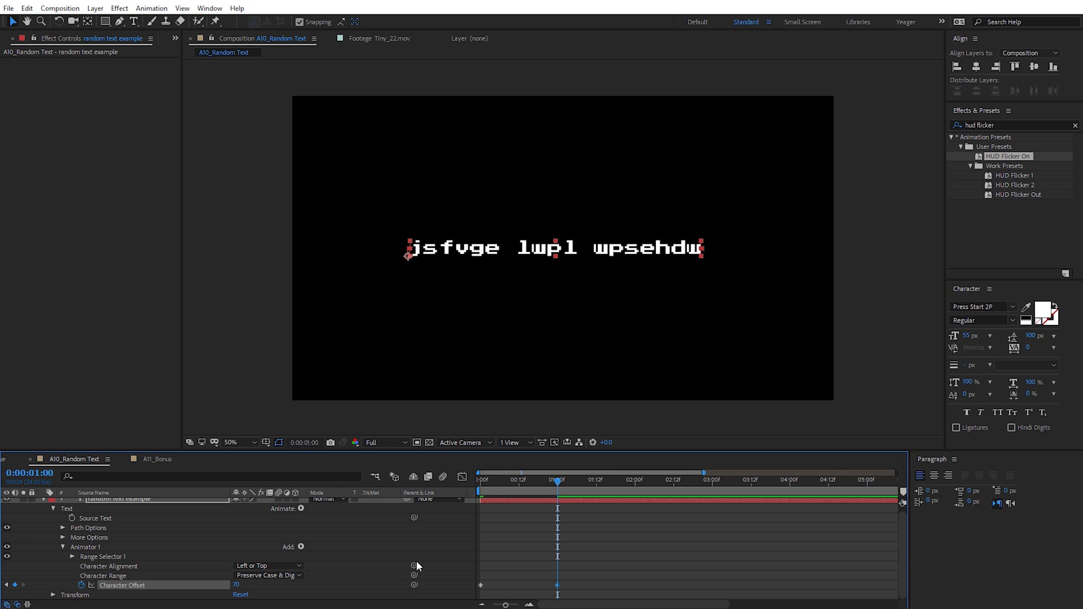
{"action": "left_click", "coordinate": [295, 575]}
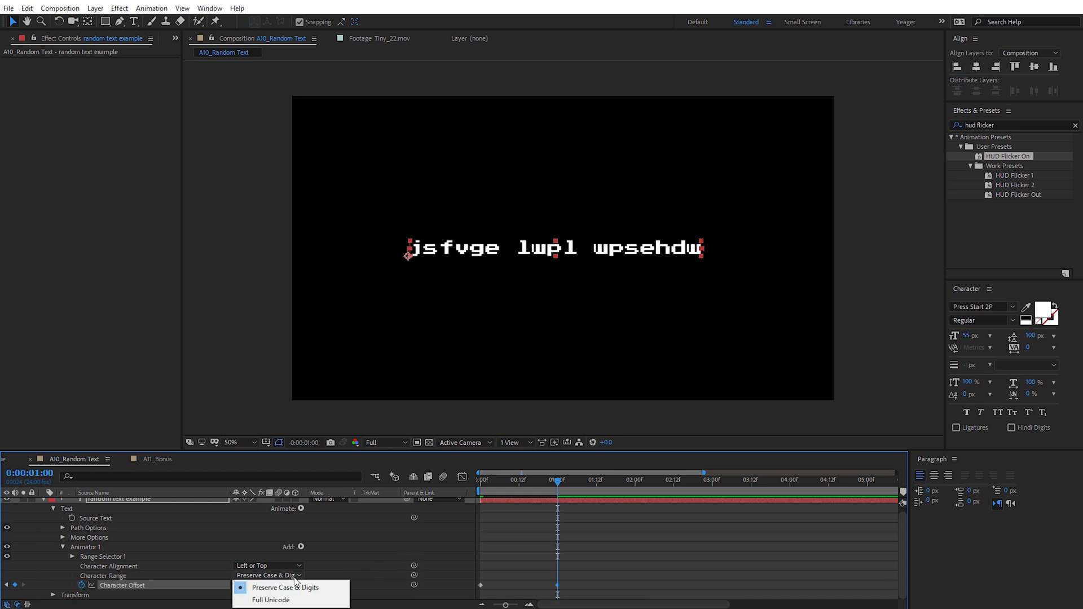
{"action": "left_click", "coordinate": [285, 600]}
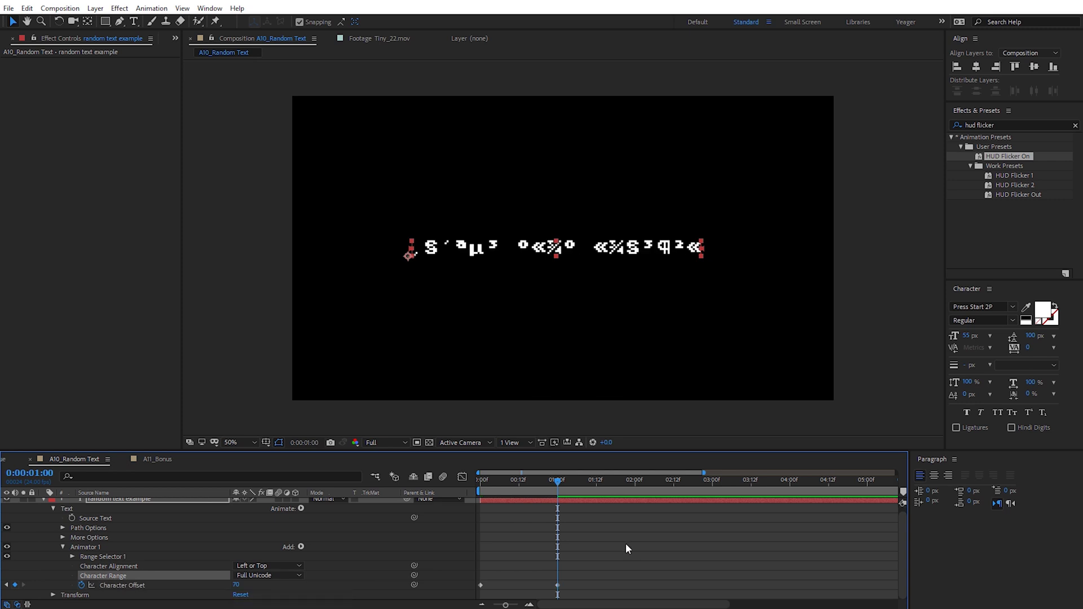
{"action": "left_click_drag", "start_coordinate": [237, 585], "coordinate": [256, 587]}
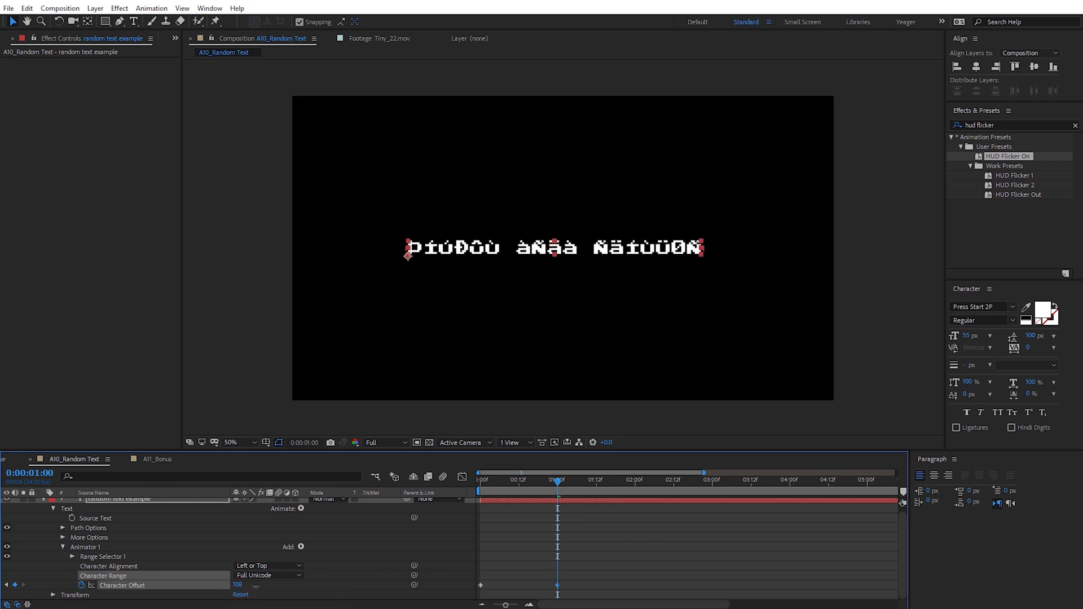
- Delete the "random text example" layer and create a text layer reading 000 near the middle of the composition
{"action": "left_click", "coordinate": [122, 502]}
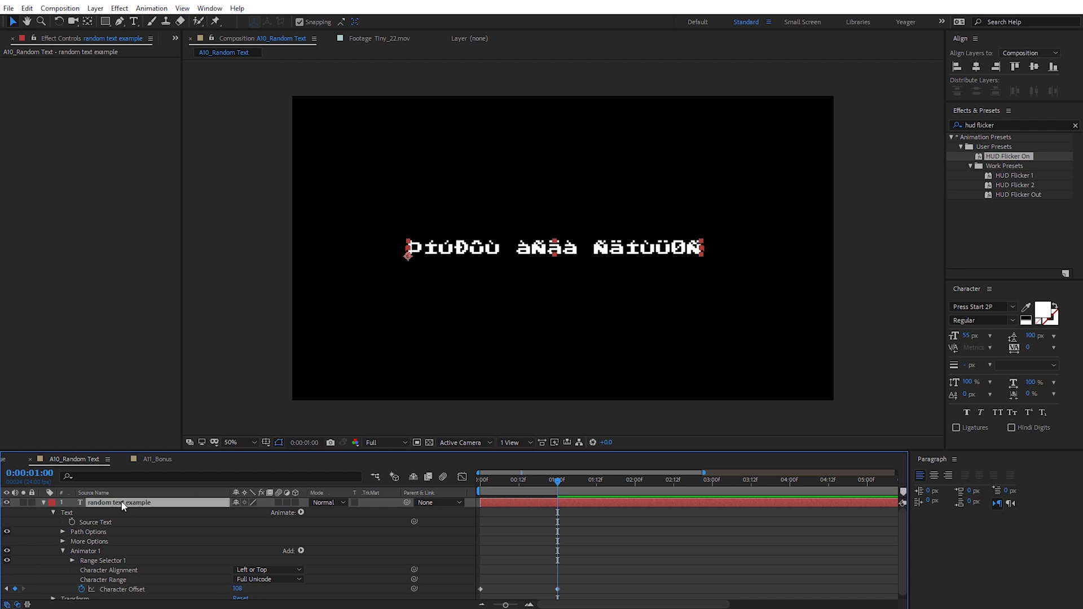
{"action": "key", "text": "Delete"}
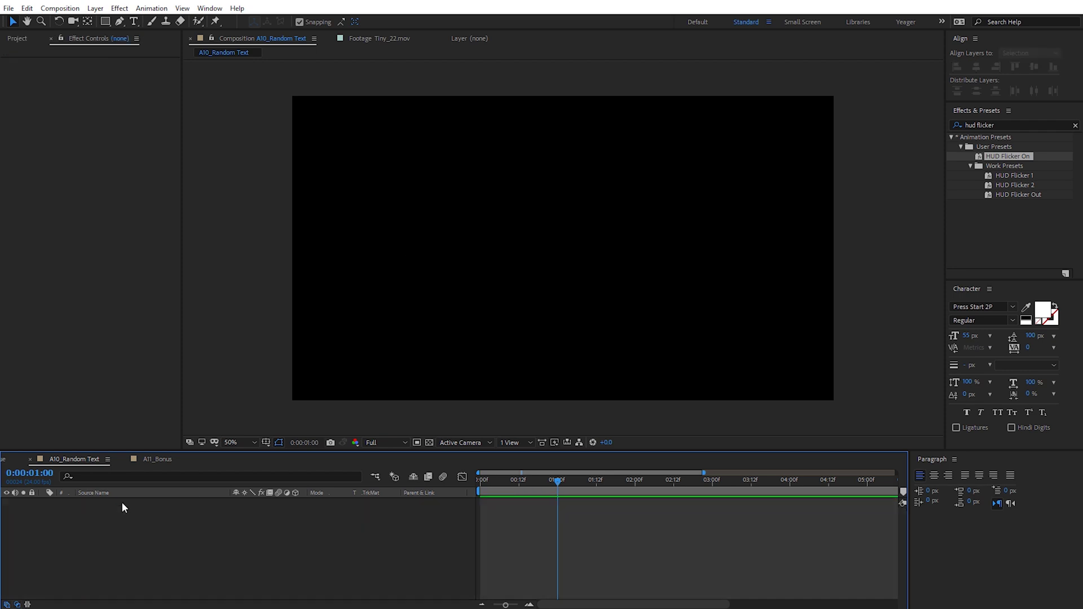
{"action": "left_click", "coordinate": [134, 22]}
{"action": "left_click", "coordinate": [513, 248]}
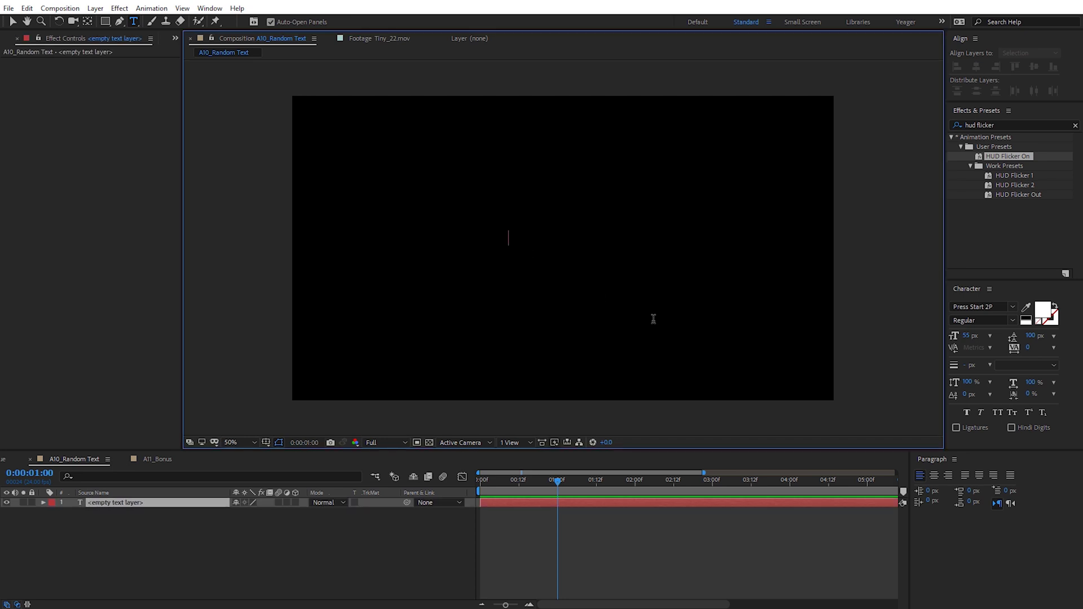
{"action": "type", "text": "000"}
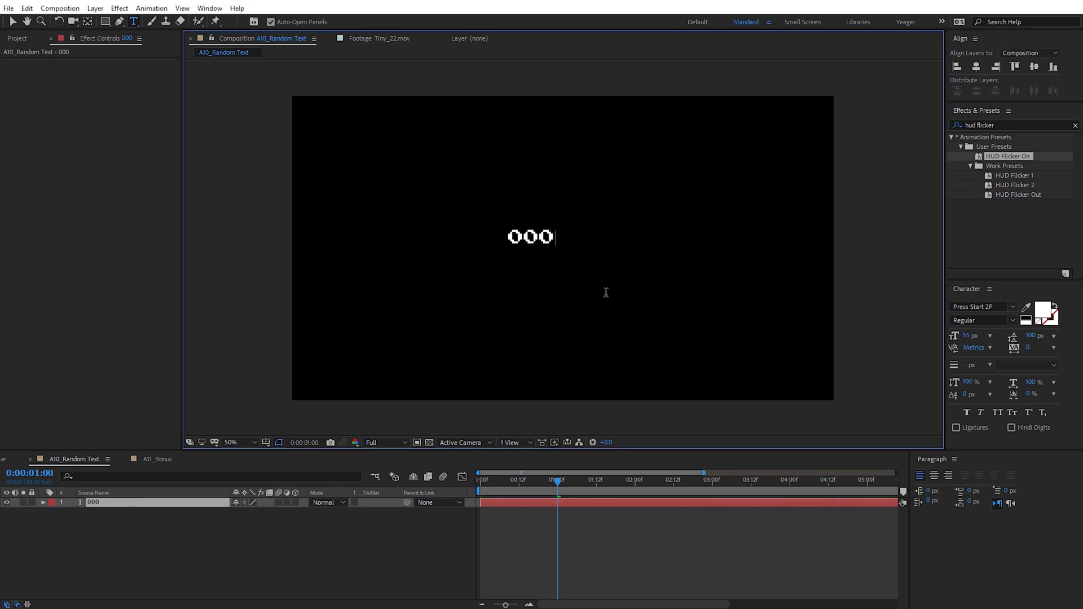
{"action": "left_click", "coordinate": [13, 21]}
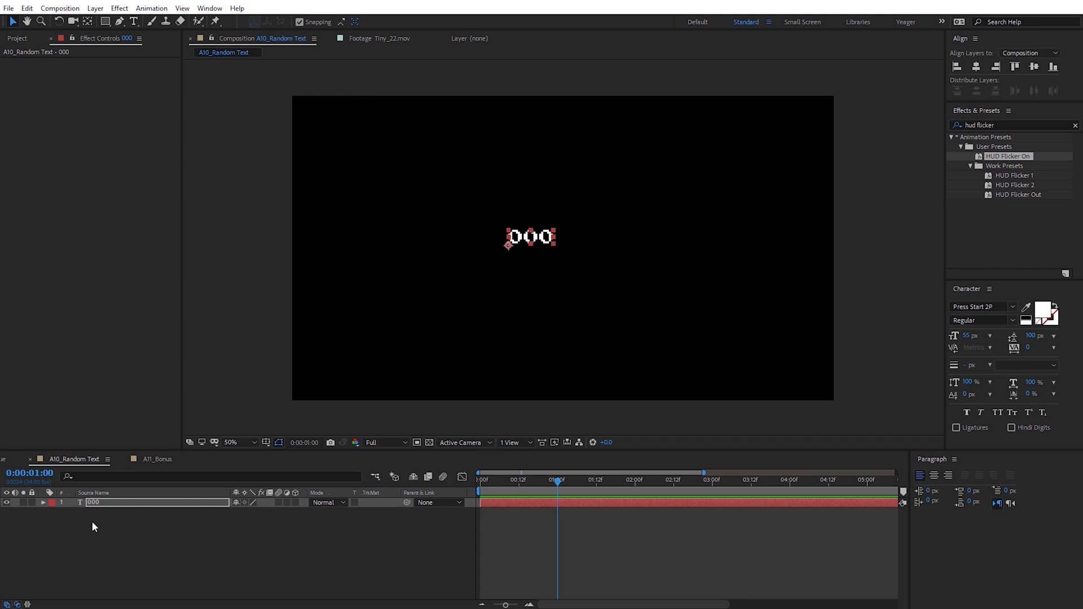
- Give the 000 layer's Source Text the expression Math.round(random(11111,99999)) and scrub through time to preview the numbers
{"action": "left_click", "coordinate": [44, 502]}
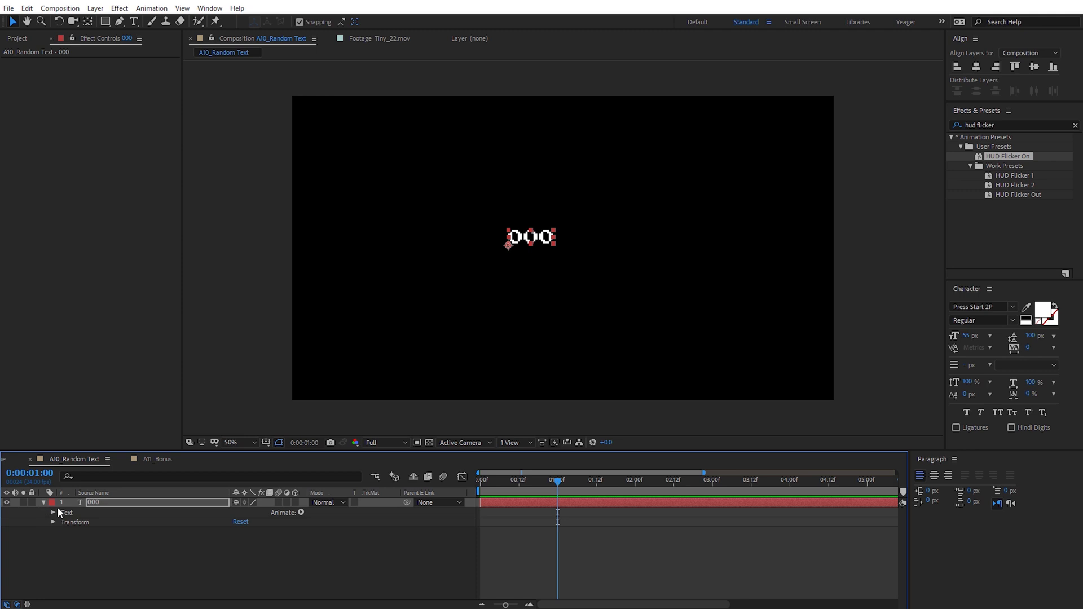
{"action": "left_click", "coordinate": [53, 512]}
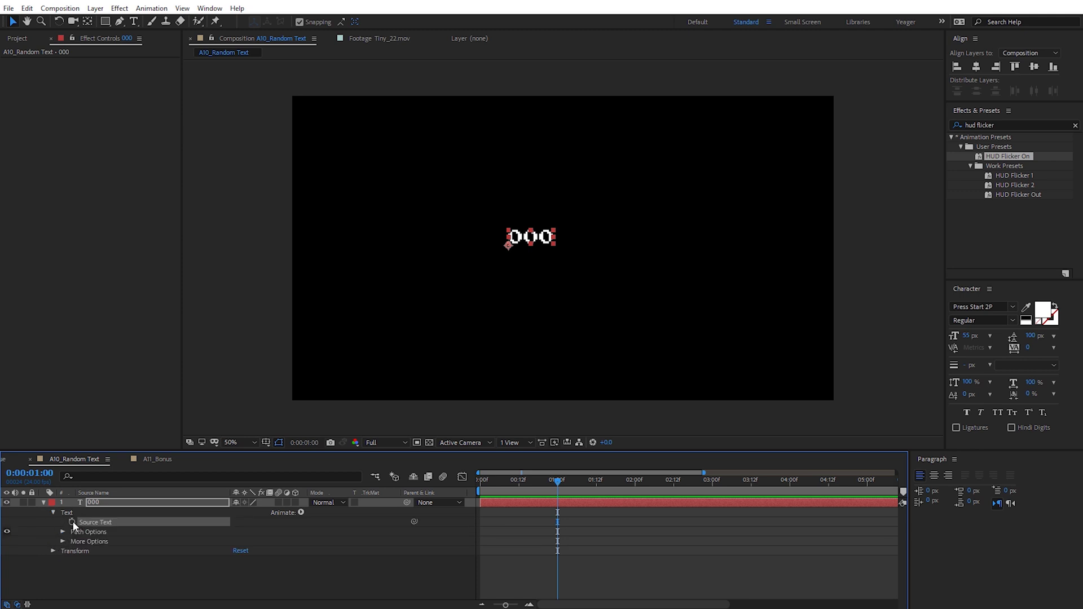
{"action": "left_click", "coordinate": [72, 523], "text": "alt"}
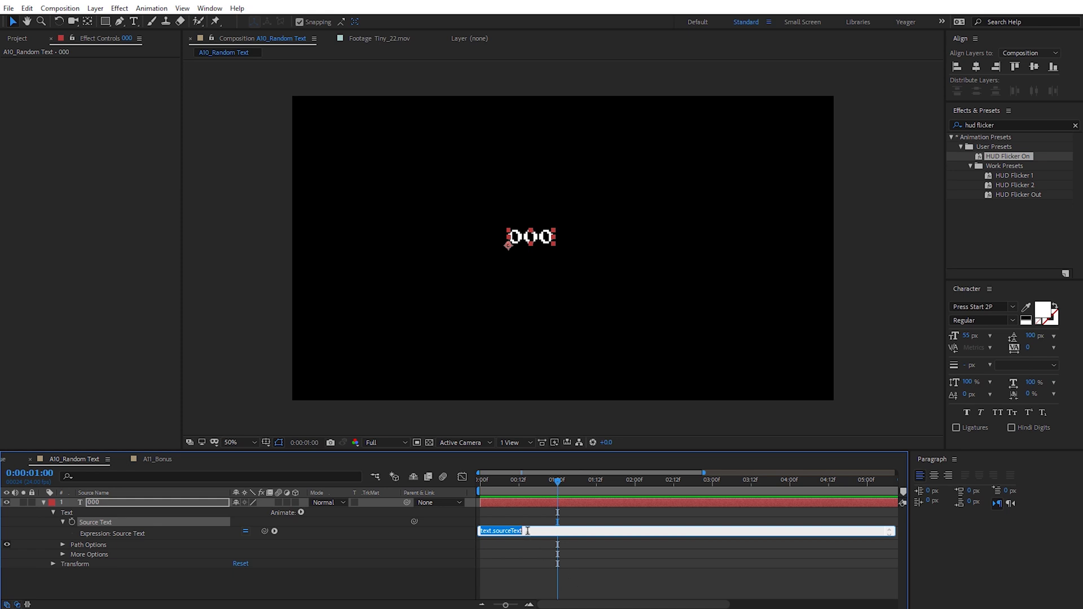
{"action": "right_click", "coordinate": [528, 532]}
{"action": "left_click", "coordinate": [555, 580]}
{"action": "left_click", "coordinate": [594, 516]}
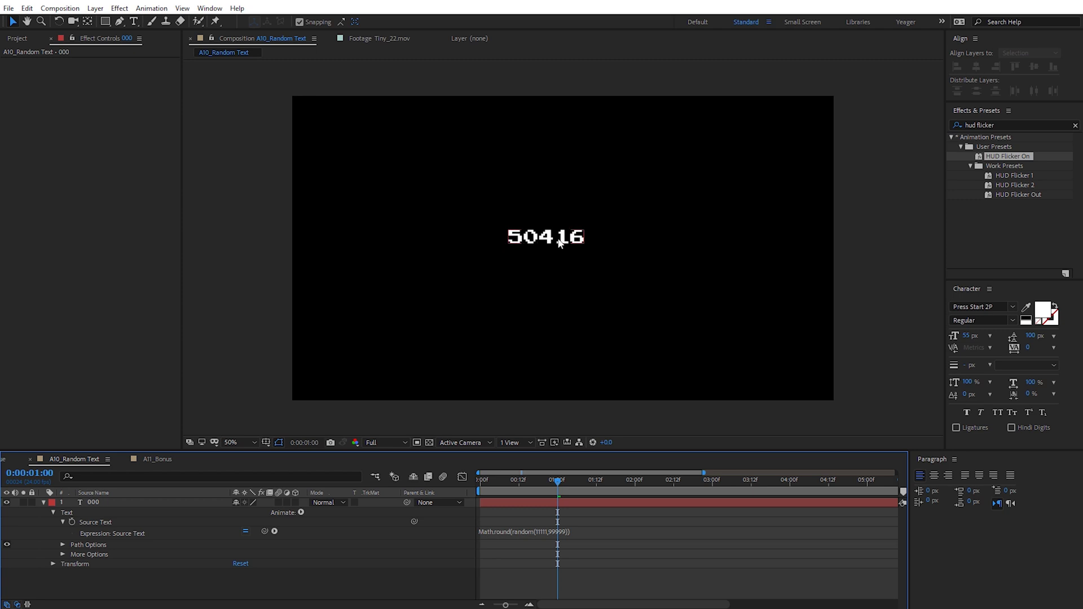
{"action": "left_click_drag", "start_coordinate": [558, 480], "coordinate": [597, 481]}
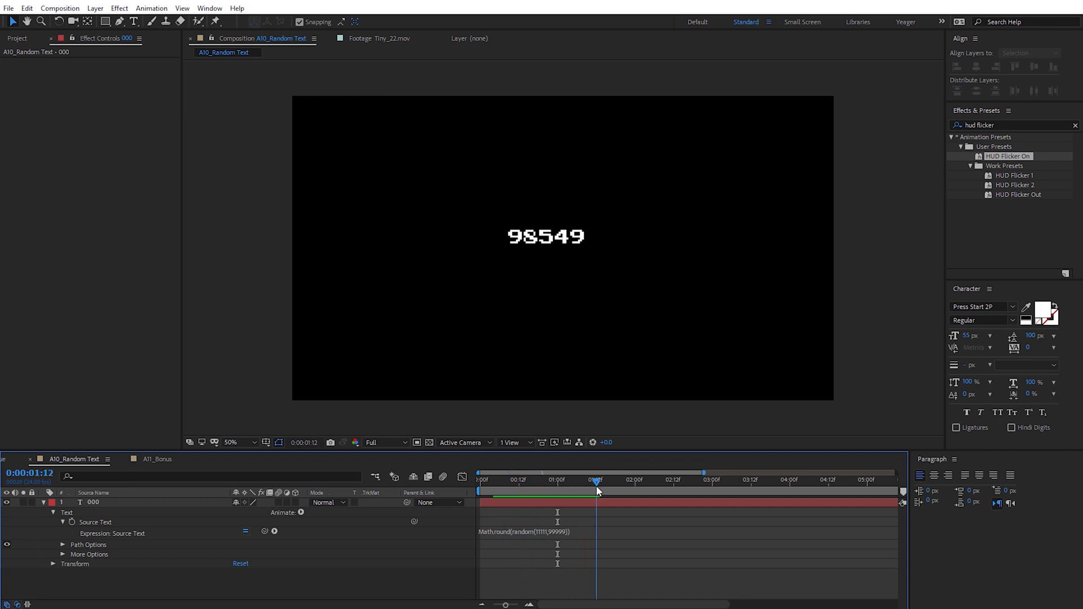
{"action": "left_click_drag", "start_coordinate": [584, 485], "coordinate": [531, 485]}
- Extend the Source Text expression to Math.round(random(11111111,99999999)) and scrub through time to check the eight-digit numbers
{"action": "left_click", "coordinate": [546, 531]}
{"action": "left_click", "coordinate": [546, 531]}
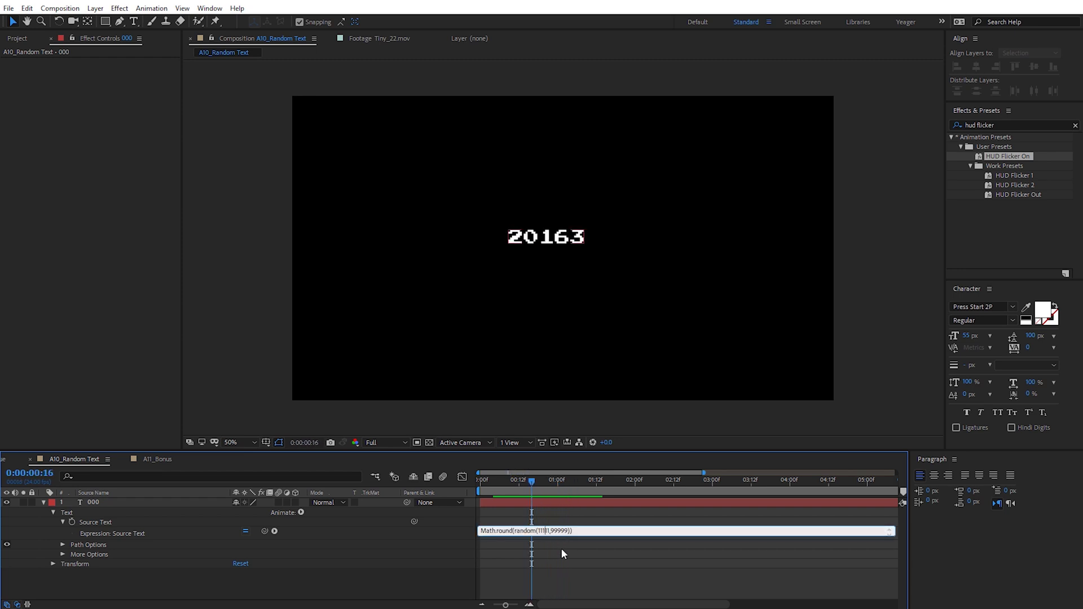
{"action": "type", "text": "111,999"}
{"action": "left_click", "coordinate": [574, 524]}
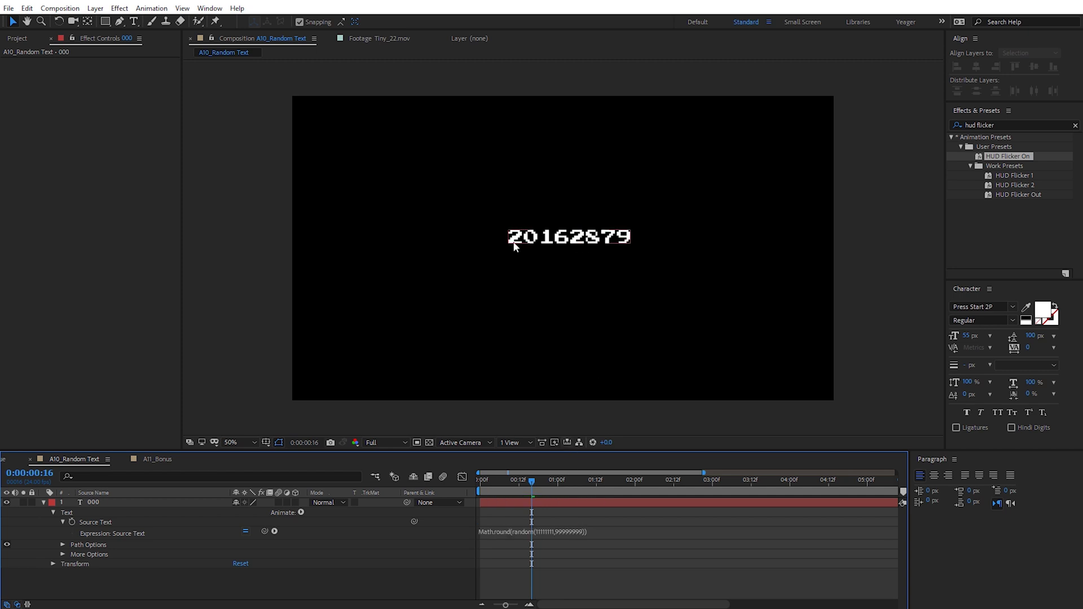
{"action": "left_click_drag", "start_coordinate": [533, 480], "coordinate": [562, 479]}
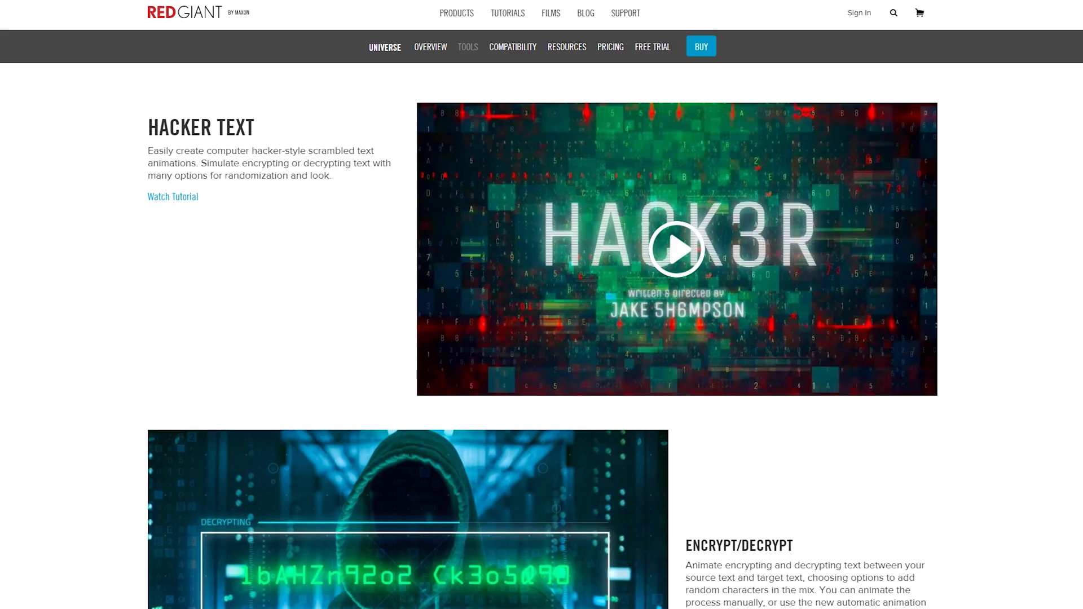
- Look through the Hacker Text page among the Universe tools on the Red Giant website
{"action": "scroll", "coordinate": [541, 339], "scroll_direction": "down", "scroll_amount": 3}
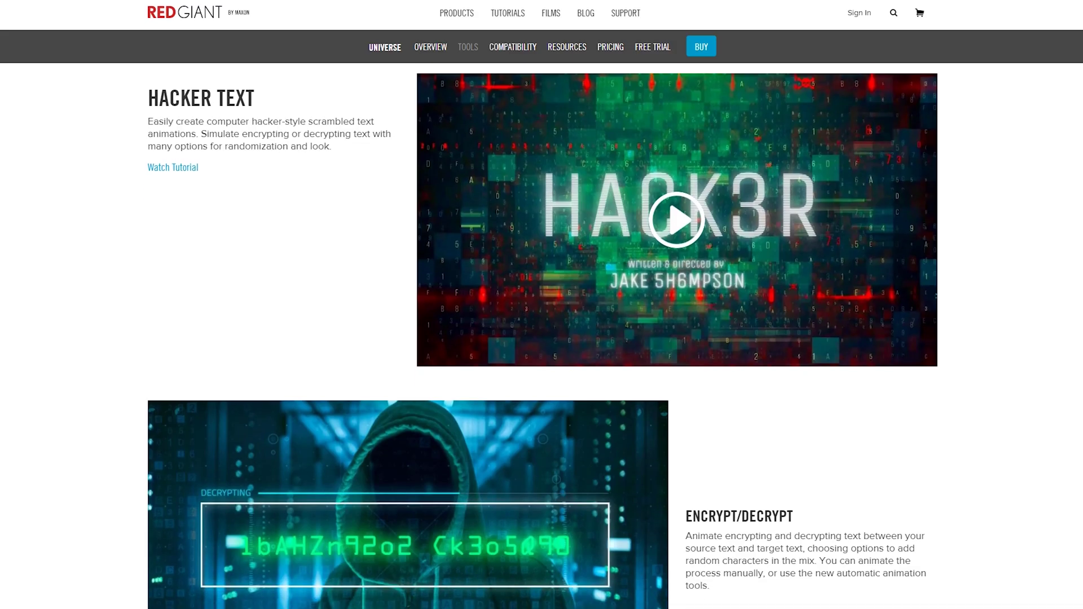
{"action": "scroll", "coordinate": [542, 339], "scroll_direction": "down", "scroll_amount": 2}
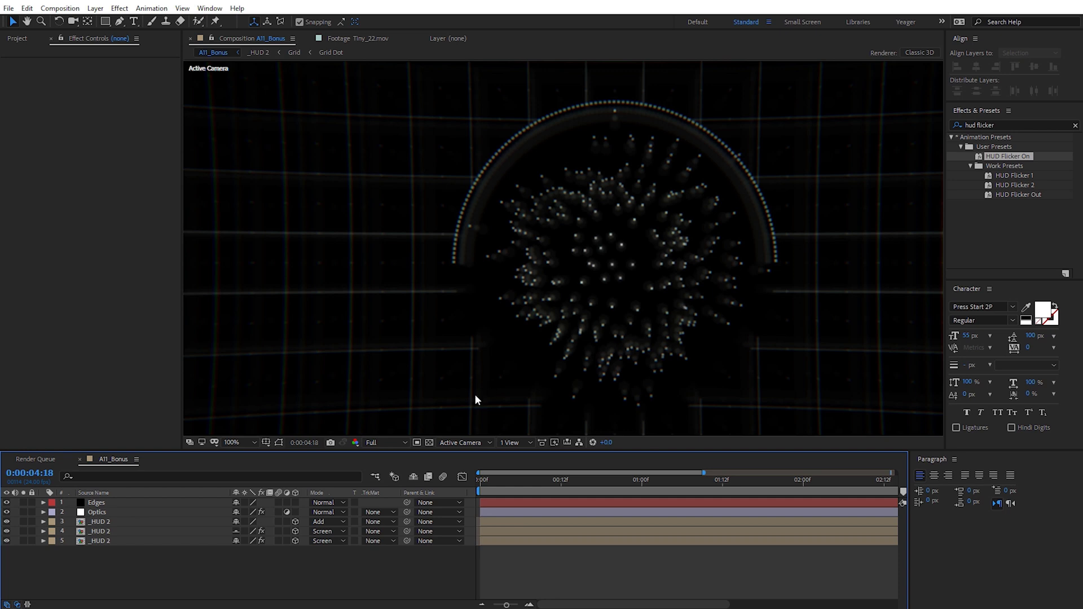
- Create an adjustment layer above all layers of the A11_Bonus composition
{"action": "scroll", "coordinate": [487, 376], "scroll_direction": "down", "scroll_amount": 2}
{"action": "right_click", "coordinate": [271, 294]}
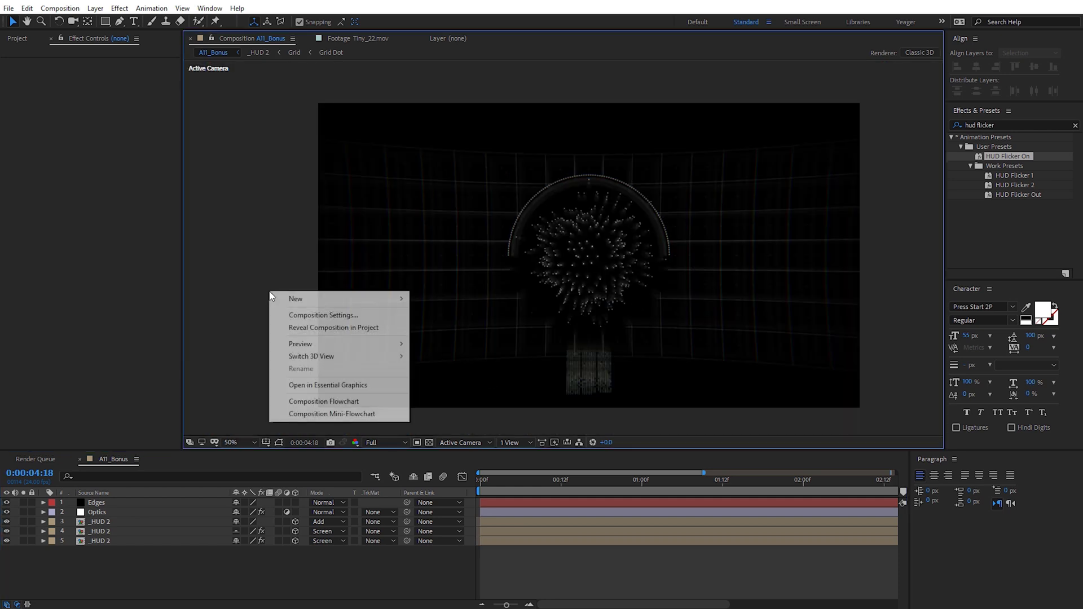
{"action": "mouse_move", "coordinate": [279, 297]}
{"action": "left_click", "coordinate": [467, 390]}
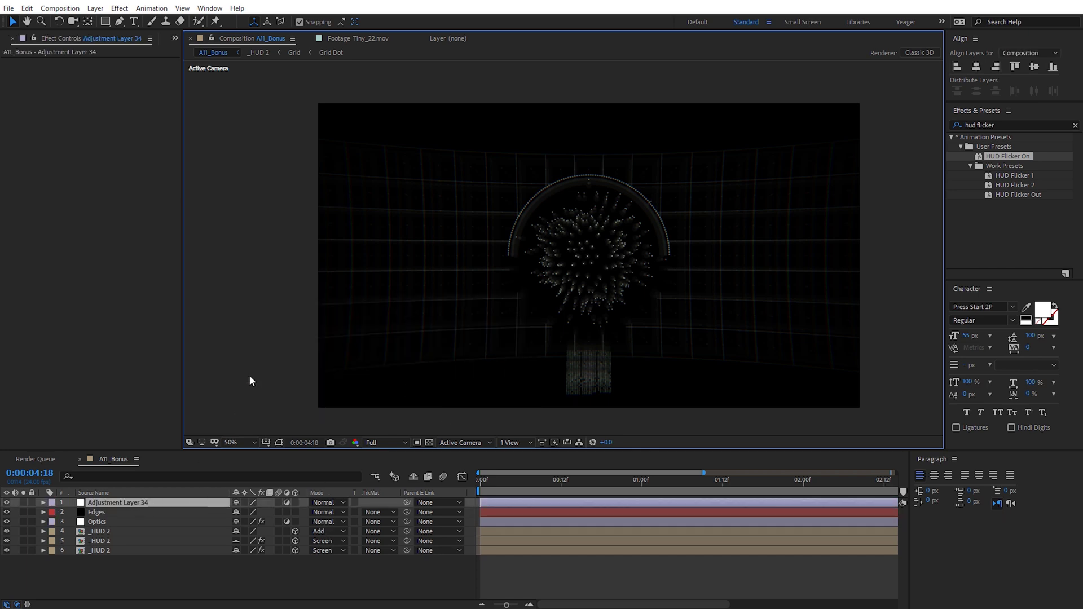
{"action": "key", "text": "period"}
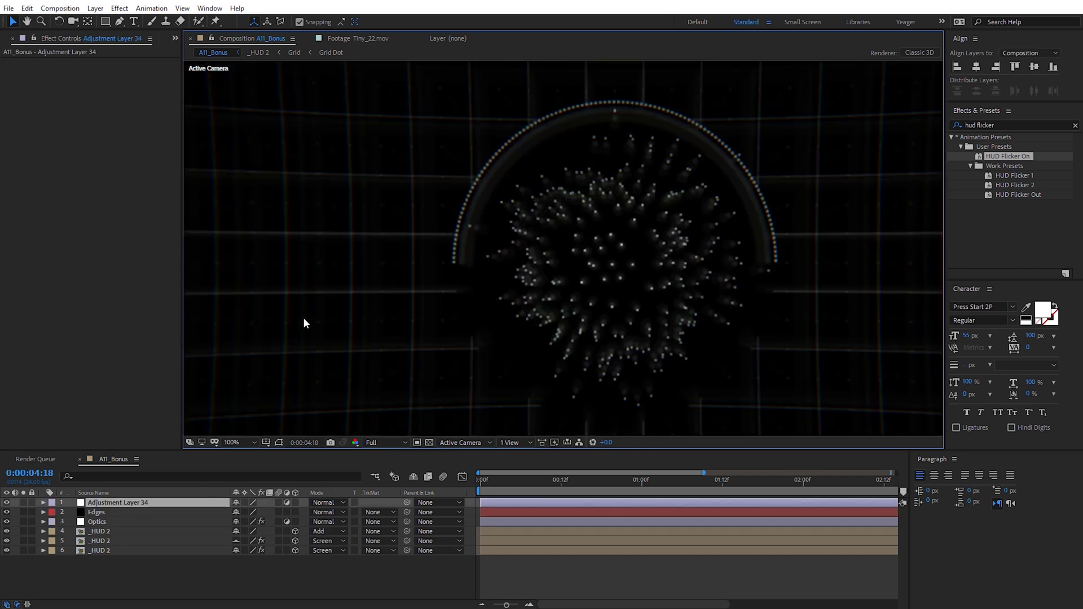
- Apply the Add Grain effect to the new adjustment layer and set its viewing mode to Final Output
{"action": "left_click", "coordinate": [120, 8]}
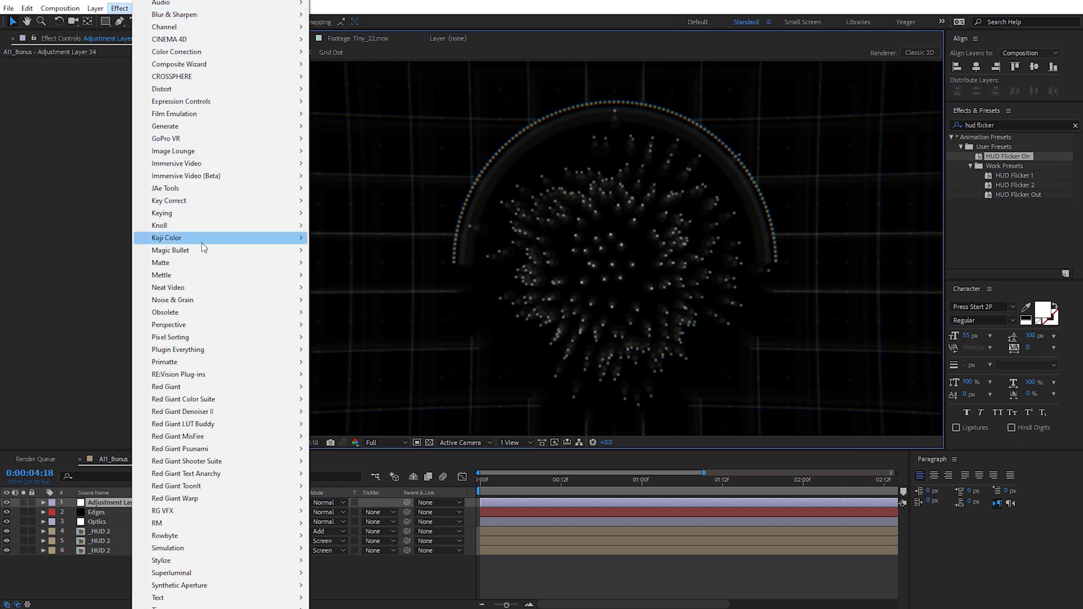
{"action": "mouse_move", "coordinate": [196, 298]}
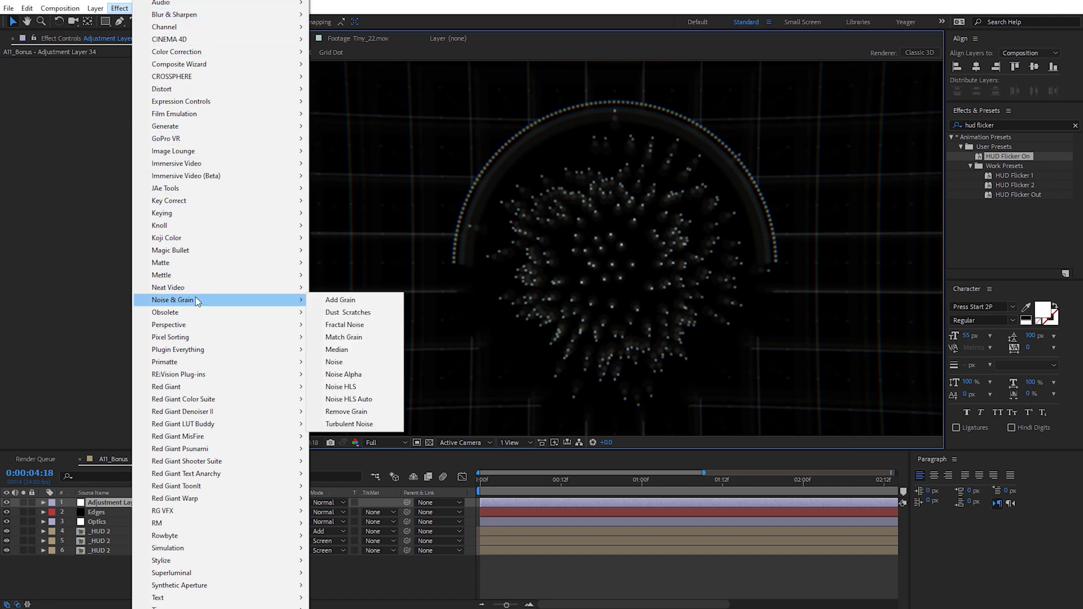
{"action": "left_click", "coordinate": [344, 302]}
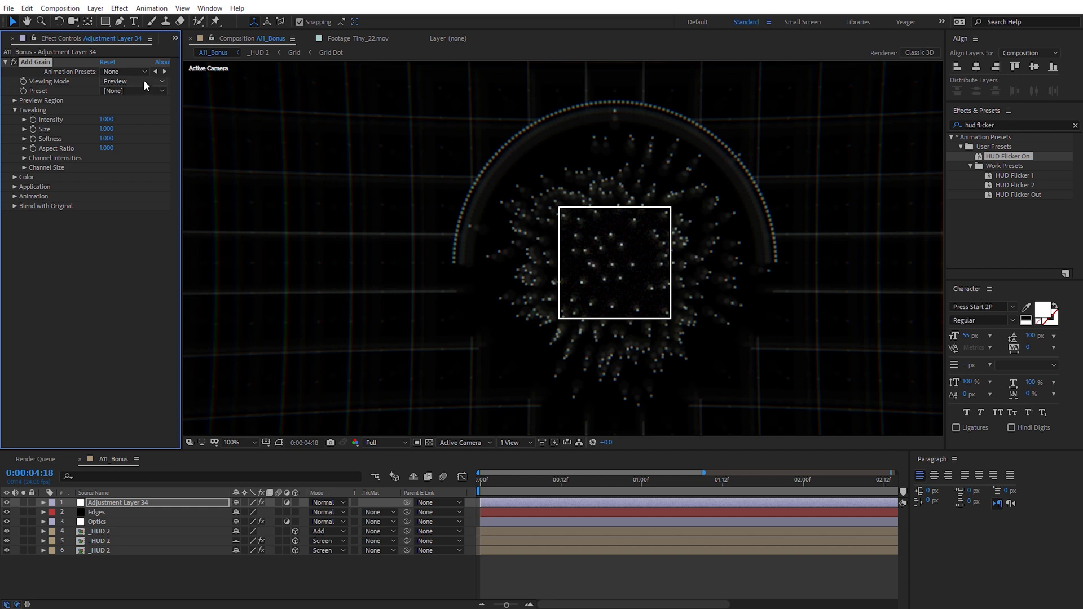
{"action": "left_click", "coordinate": [120, 84]}
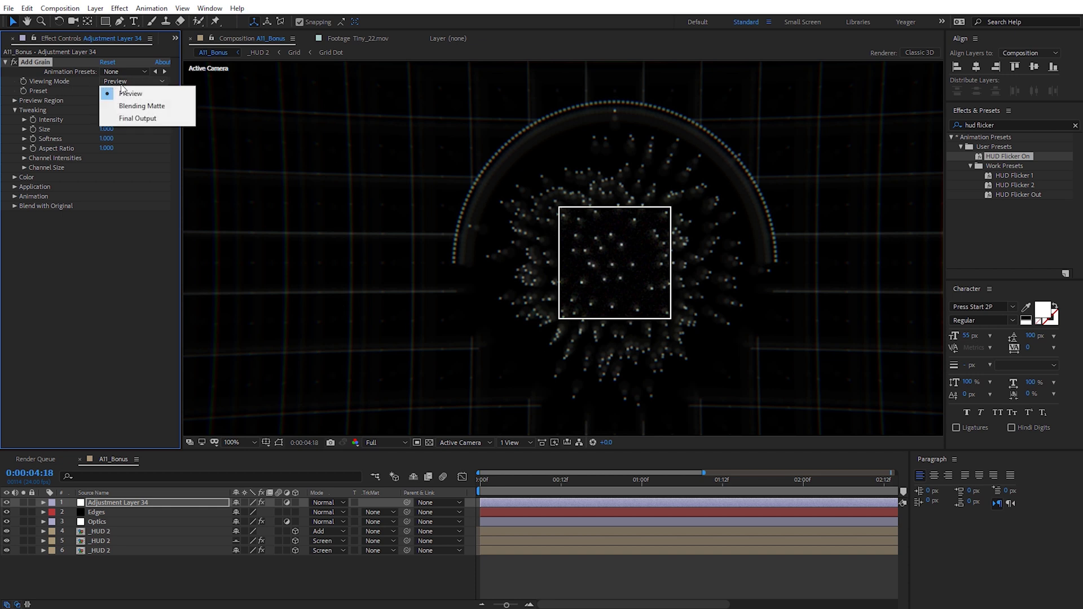
{"action": "left_click", "coordinate": [176, 120]}
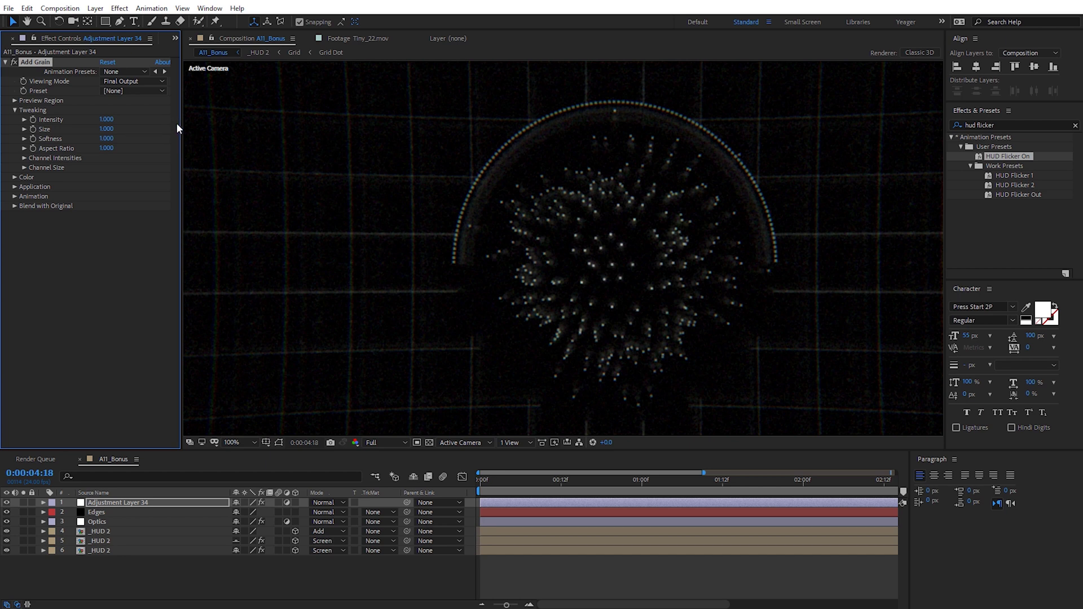
- Toggle the Add Grain effect off and on to compare the grid lines up close with and without grain
{"action": "key", "text": "h"}
{"action": "left_click_drag", "start_coordinate": [357, 193], "coordinate": [530, 225]}
{"action": "key", "text": "period"}
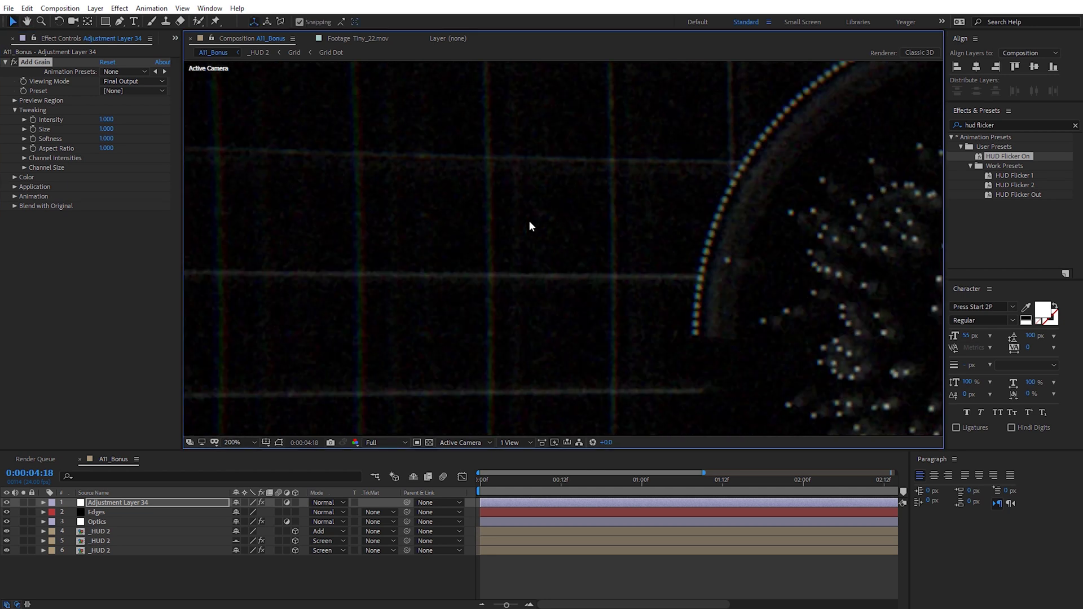
{"action": "left_click", "coordinate": [14, 62]}
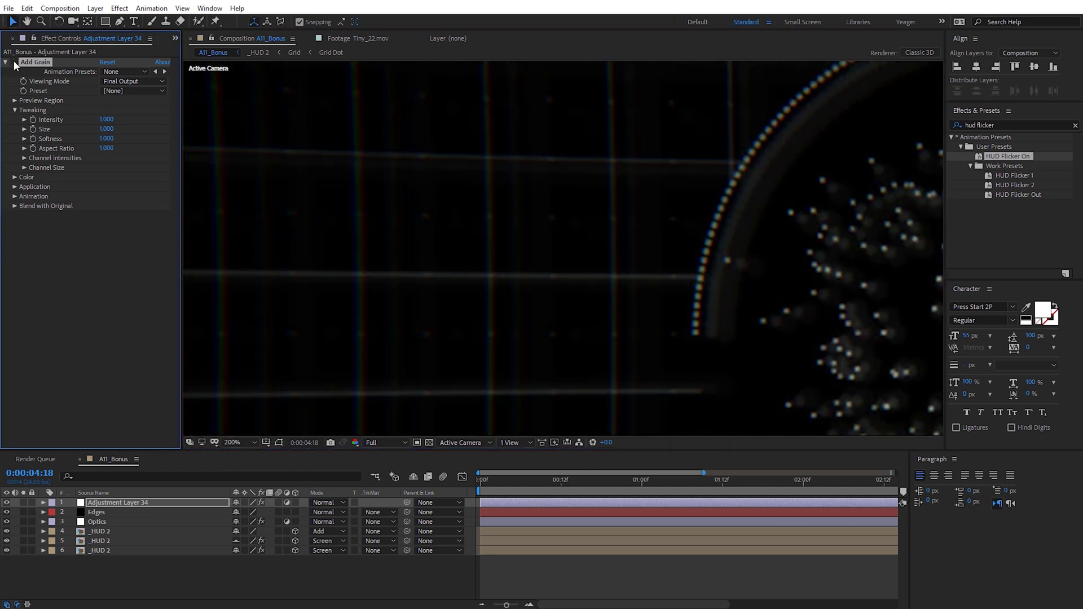
{"action": "scroll", "coordinate": [537, 232], "scroll_direction": "up", "scroll_amount": 1}
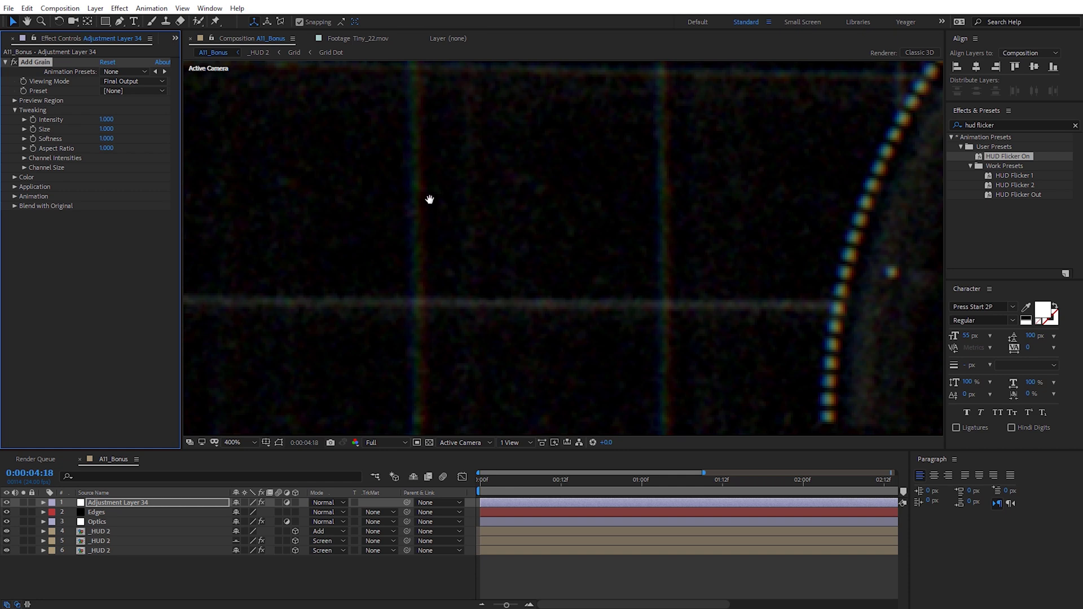
{"action": "scroll", "coordinate": [462, 238], "scroll_direction": "up", "scroll_amount": 1}
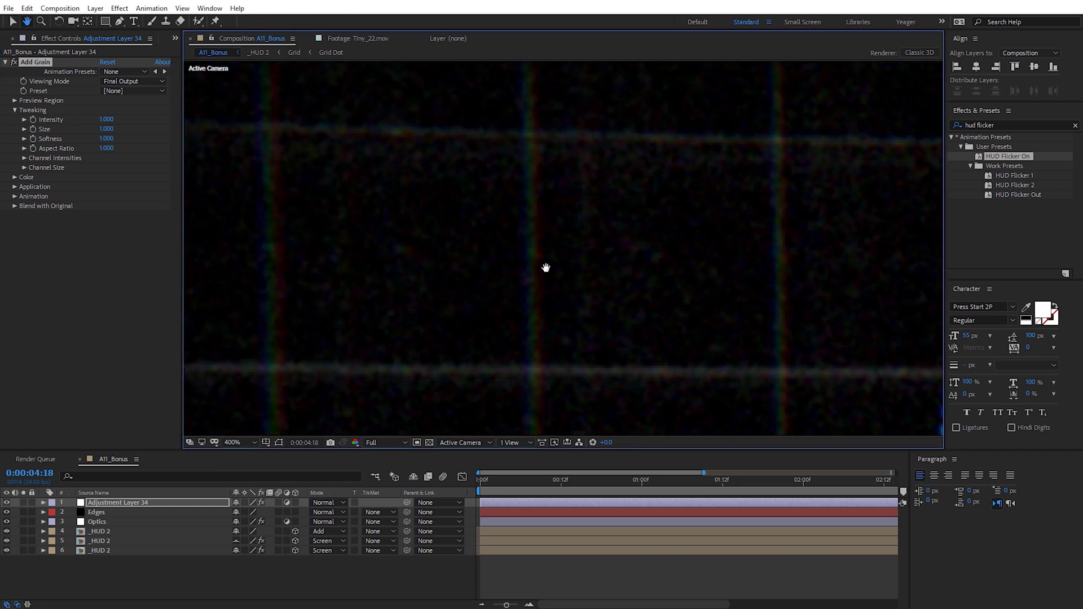
{"action": "left_click", "coordinate": [13, 62]}
{"action": "left_click", "coordinate": [14, 62]}
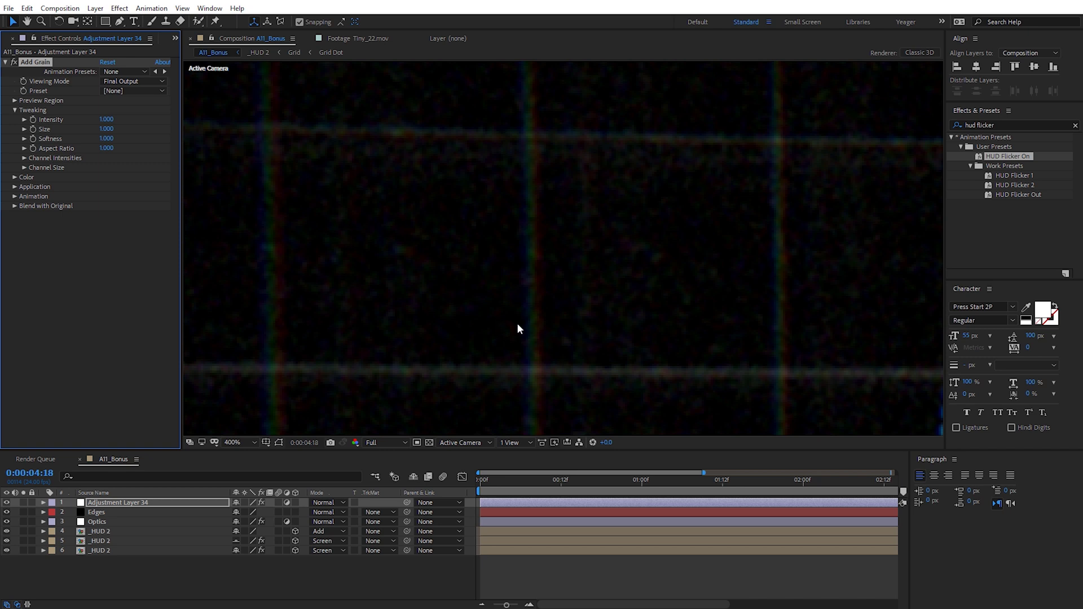
- Set the Add Grain preset to Eastman EXR 100T and check the grain across the HUD graphic
{"action": "scroll", "coordinate": [509, 305], "scroll_direction": "down", "scroll_amount": 1}
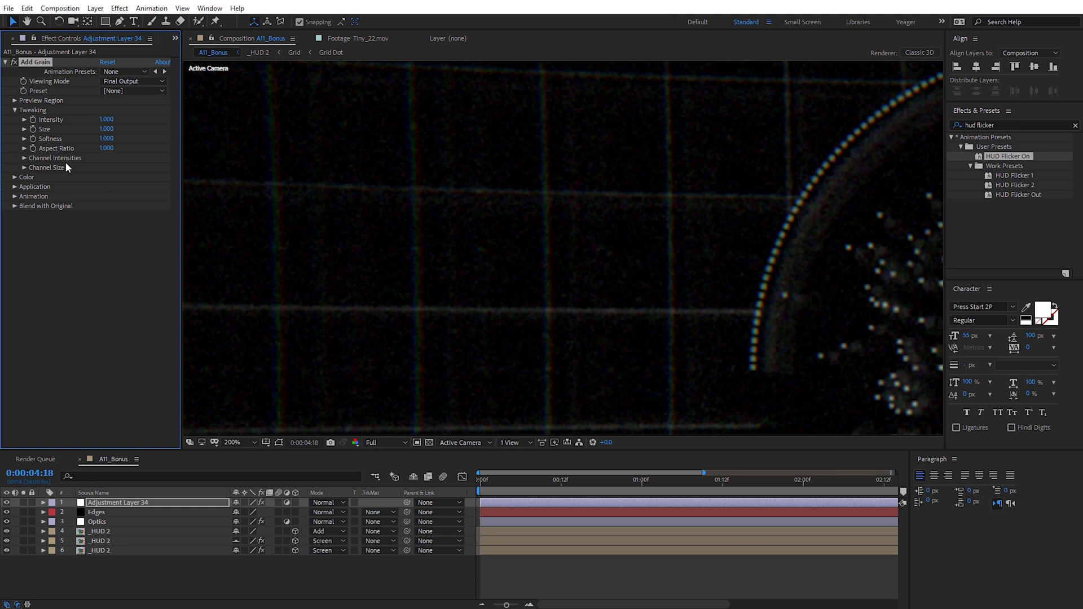
{"action": "left_click", "coordinate": [120, 93]}
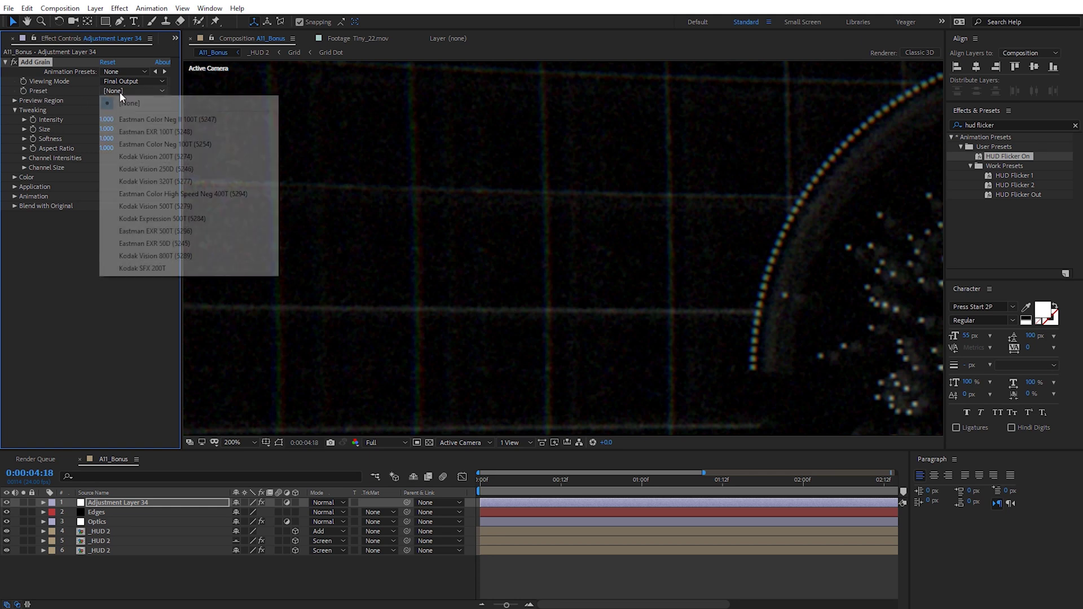
{"action": "left_click", "coordinate": [166, 134]}
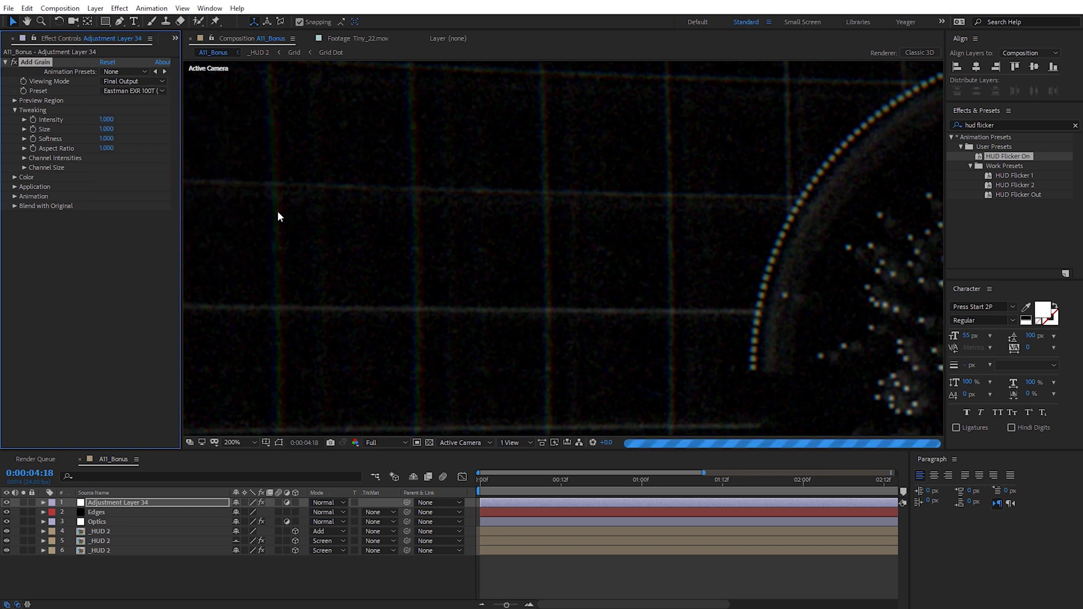
{"action": "scroll", "coordinate": [551, 216], "scroll_direction": "down", "scroll_amount": 1}
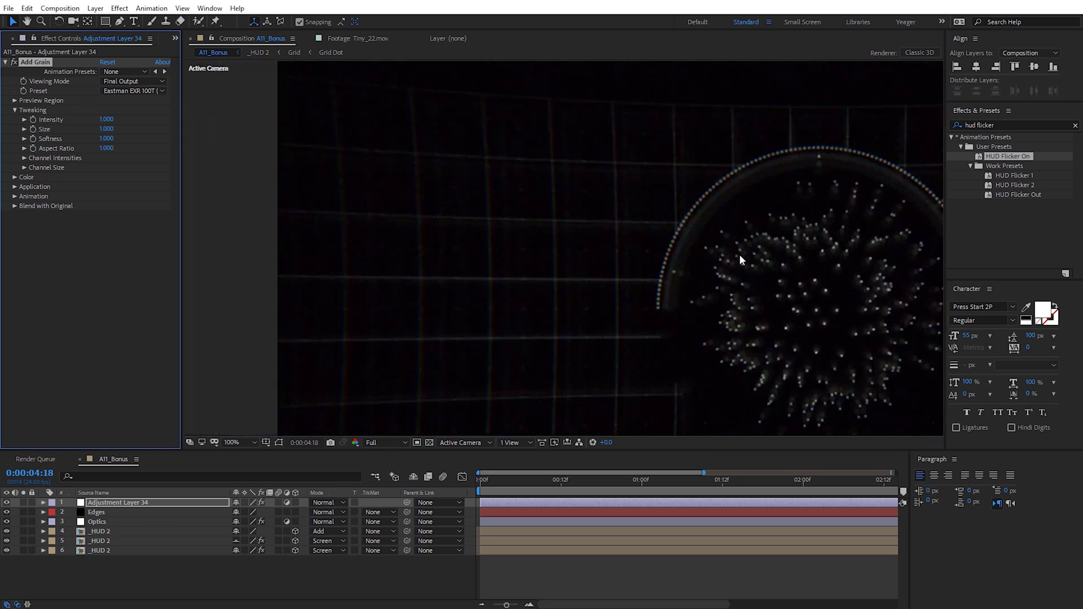
{"action": "left_click_drag", "start_coordinate": [740, 255], "coordinate": [490, 182]}
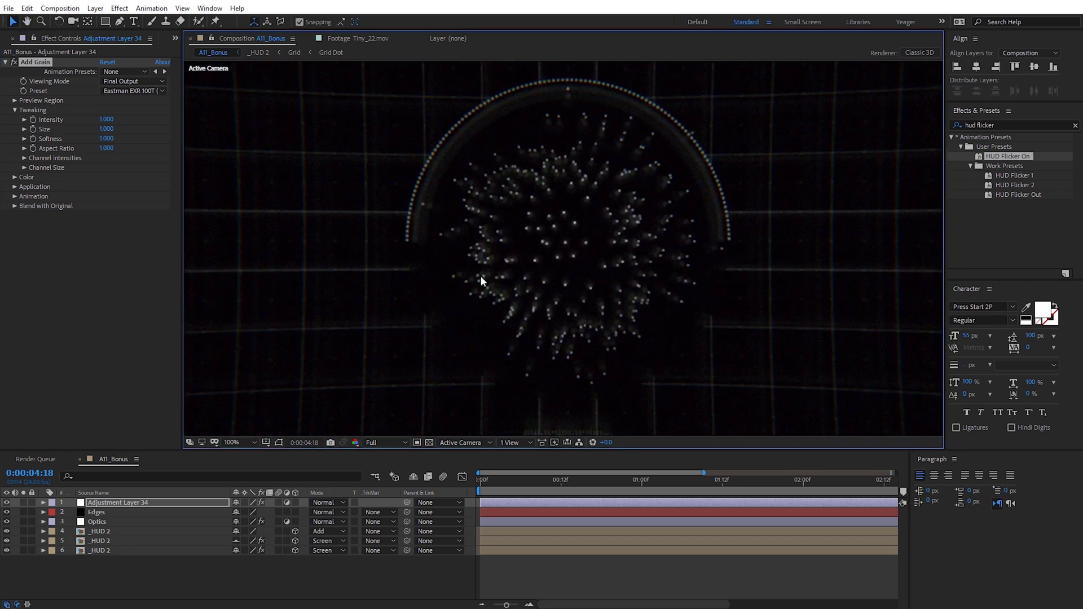